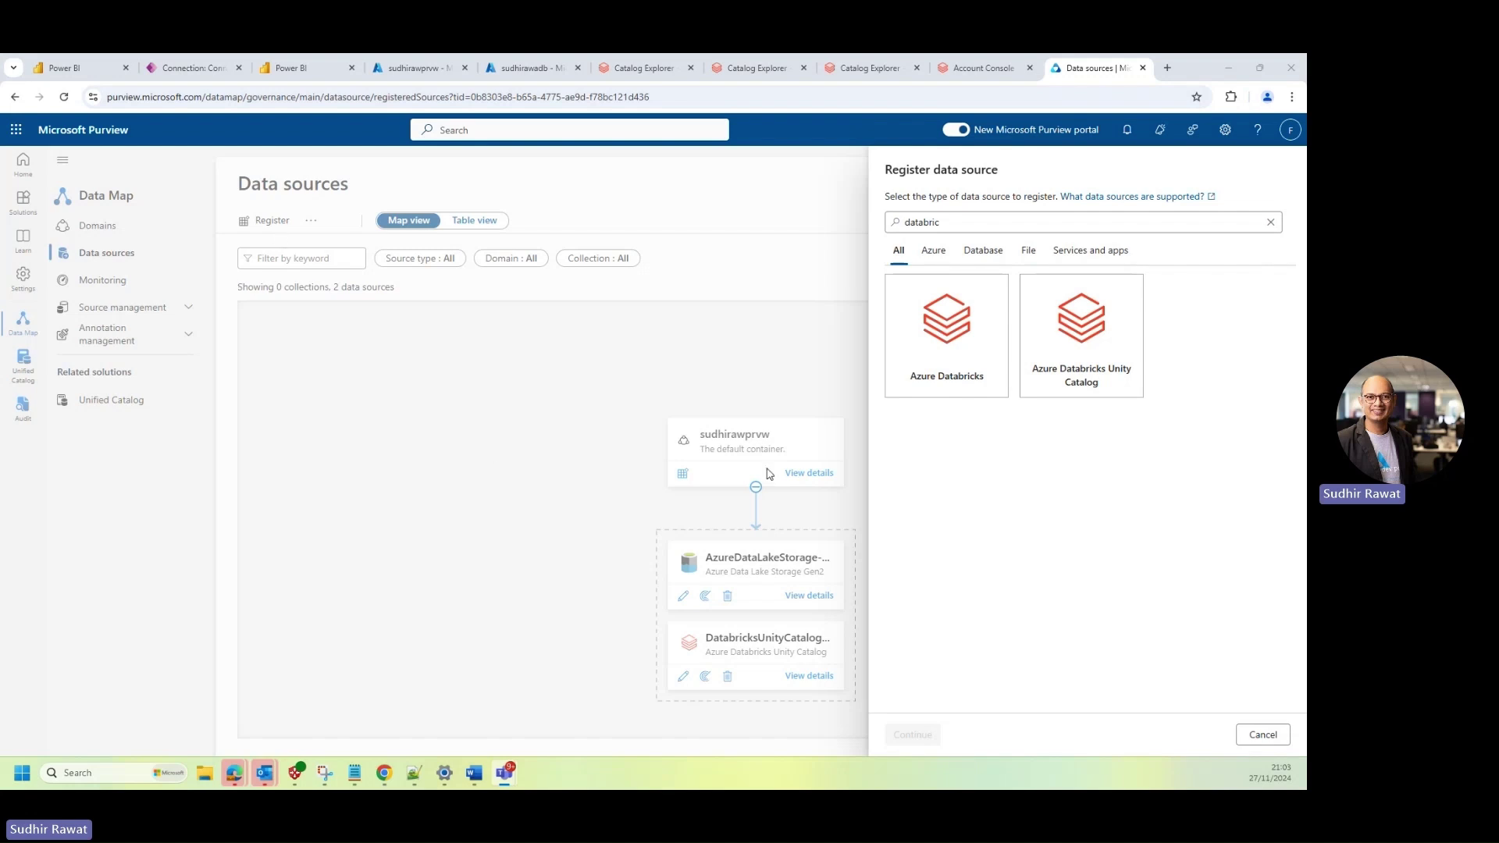
# - Pick Azure Databricks Unity Catalog as the source type and start on its Metastore ID field
pyautogui.click(932, 221)
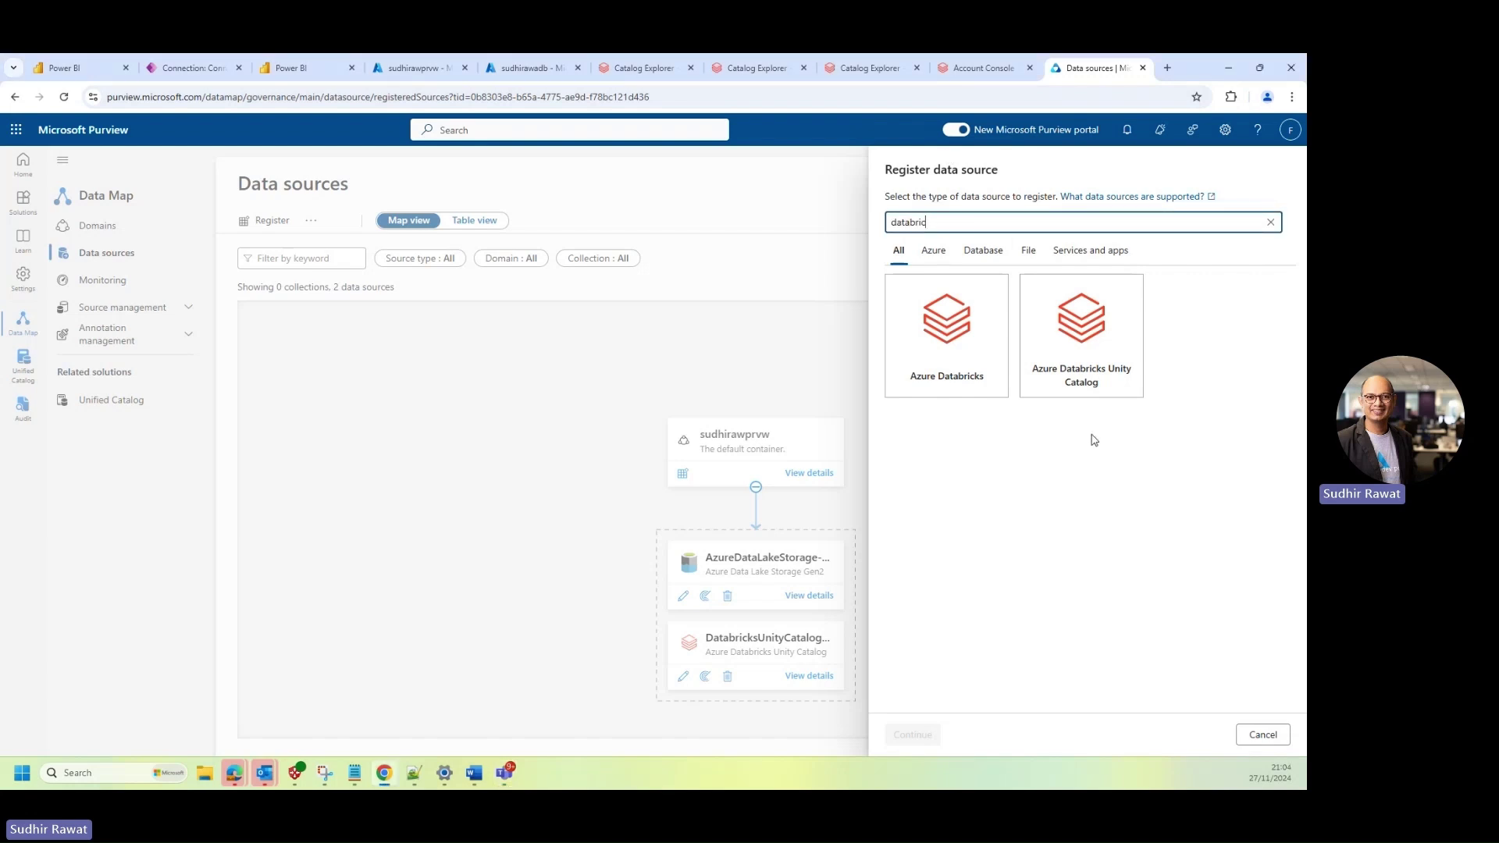
pyautogui.click(1092, 357)
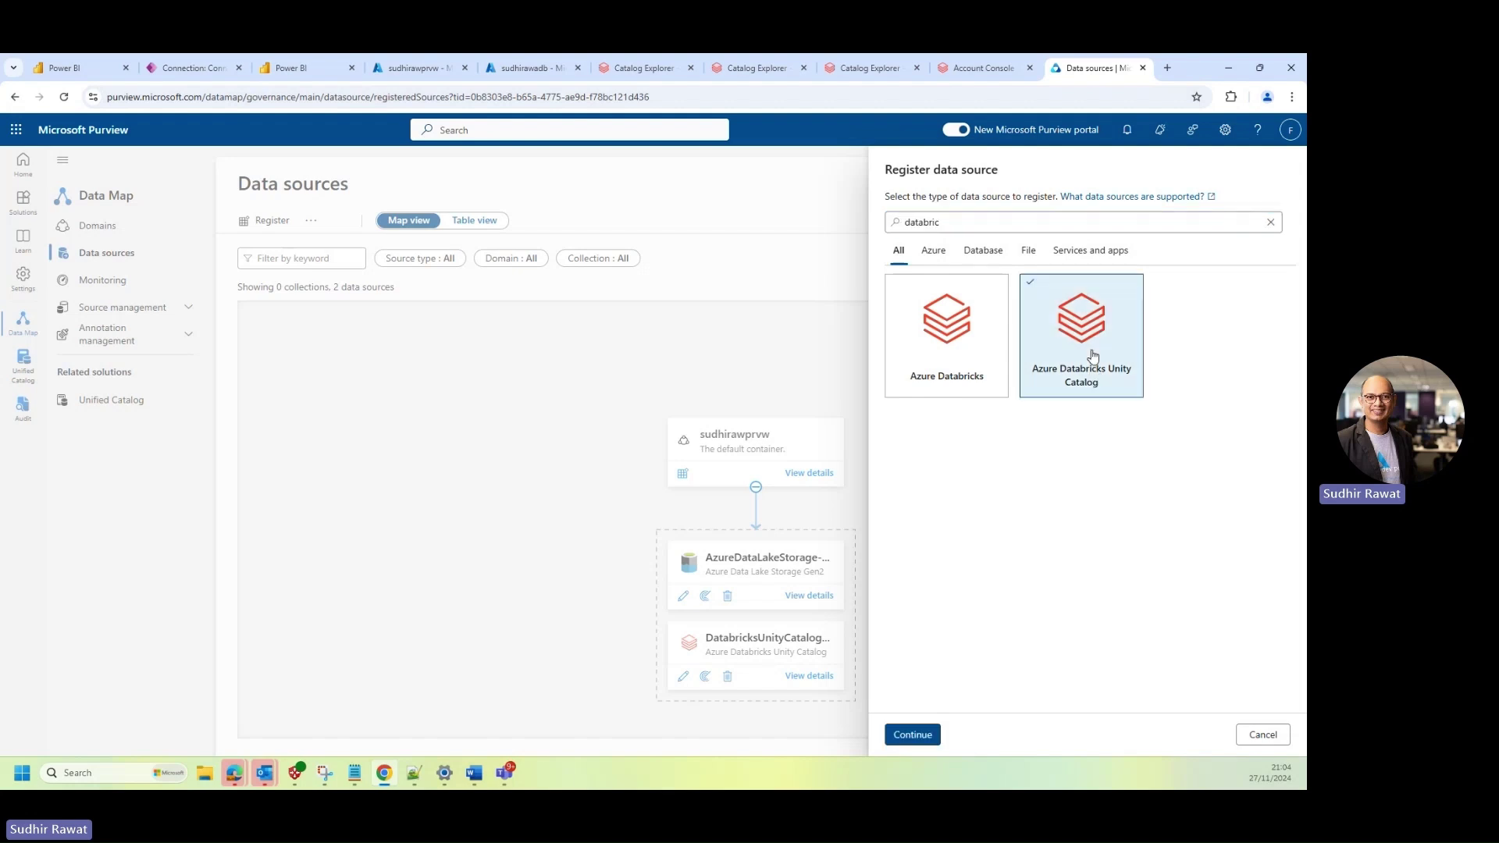
pyautogui.click(917, 733)
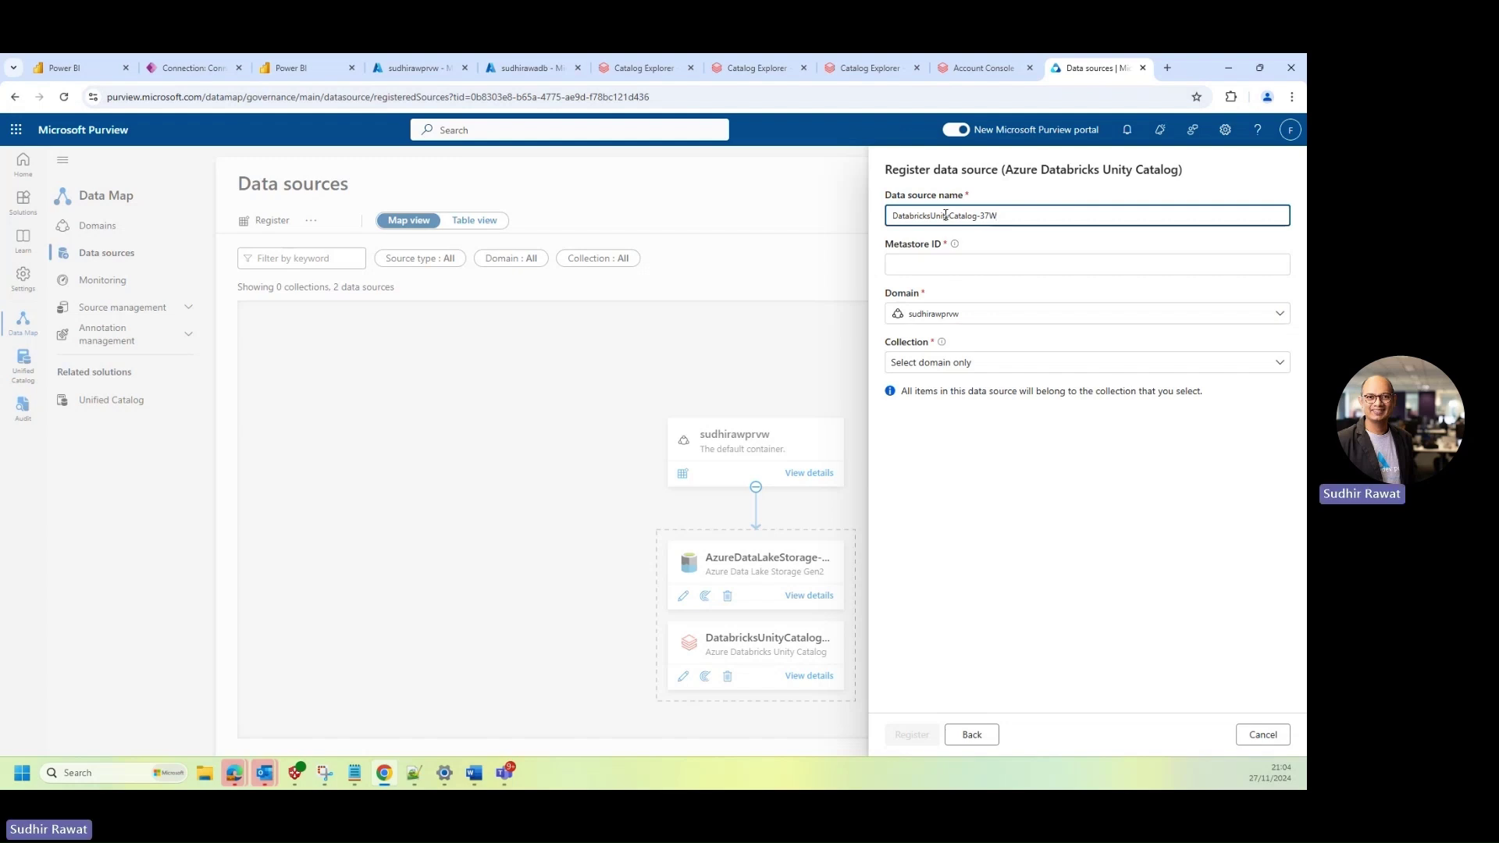
pyautogui.click(939, 267)
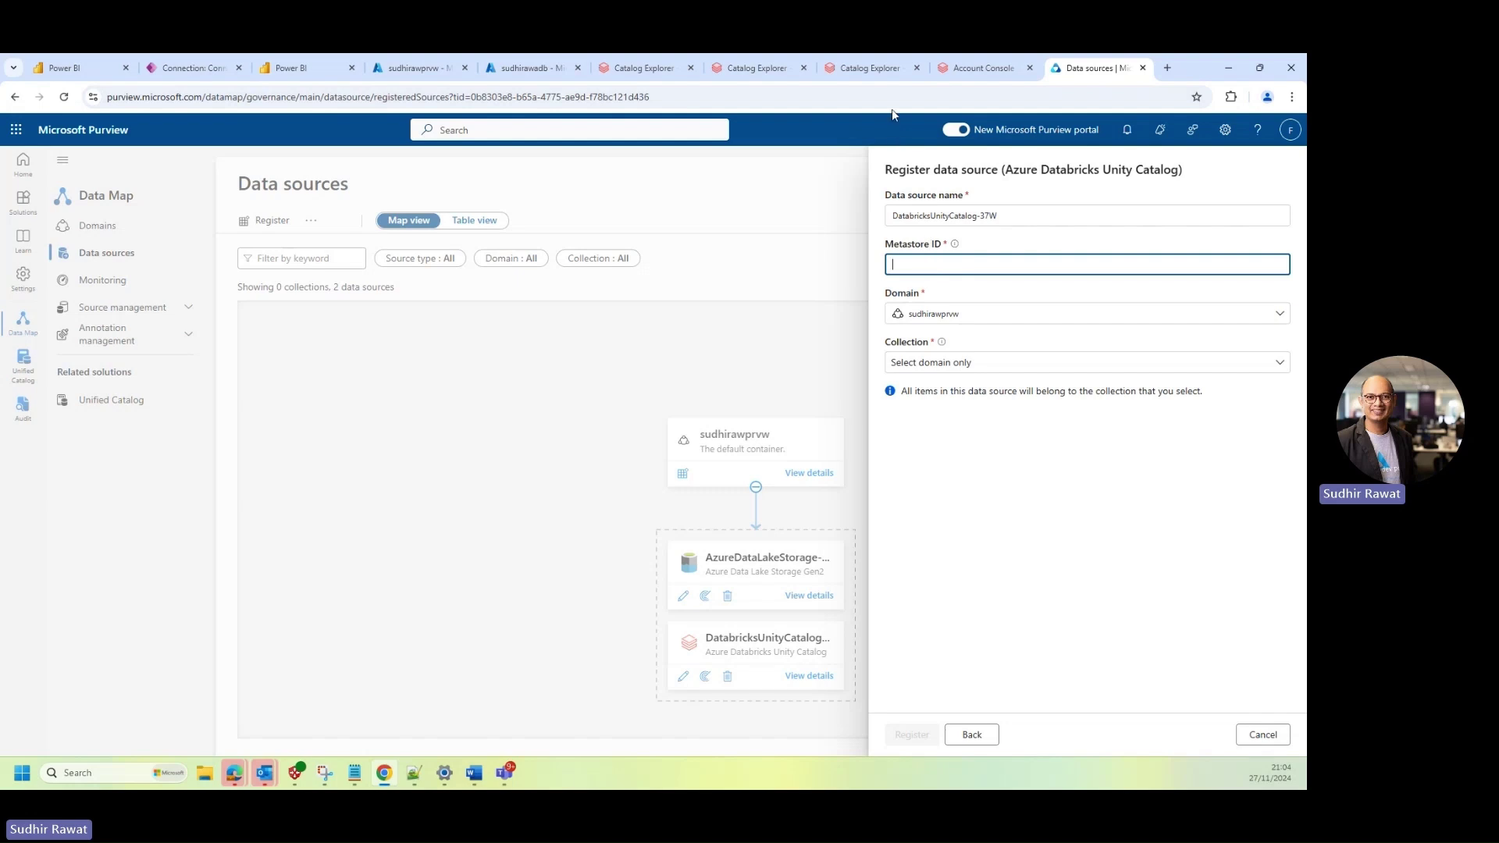
# - Reach the Databricks account console through the account menu's Manage account option
pyautogui.click(870, 68)
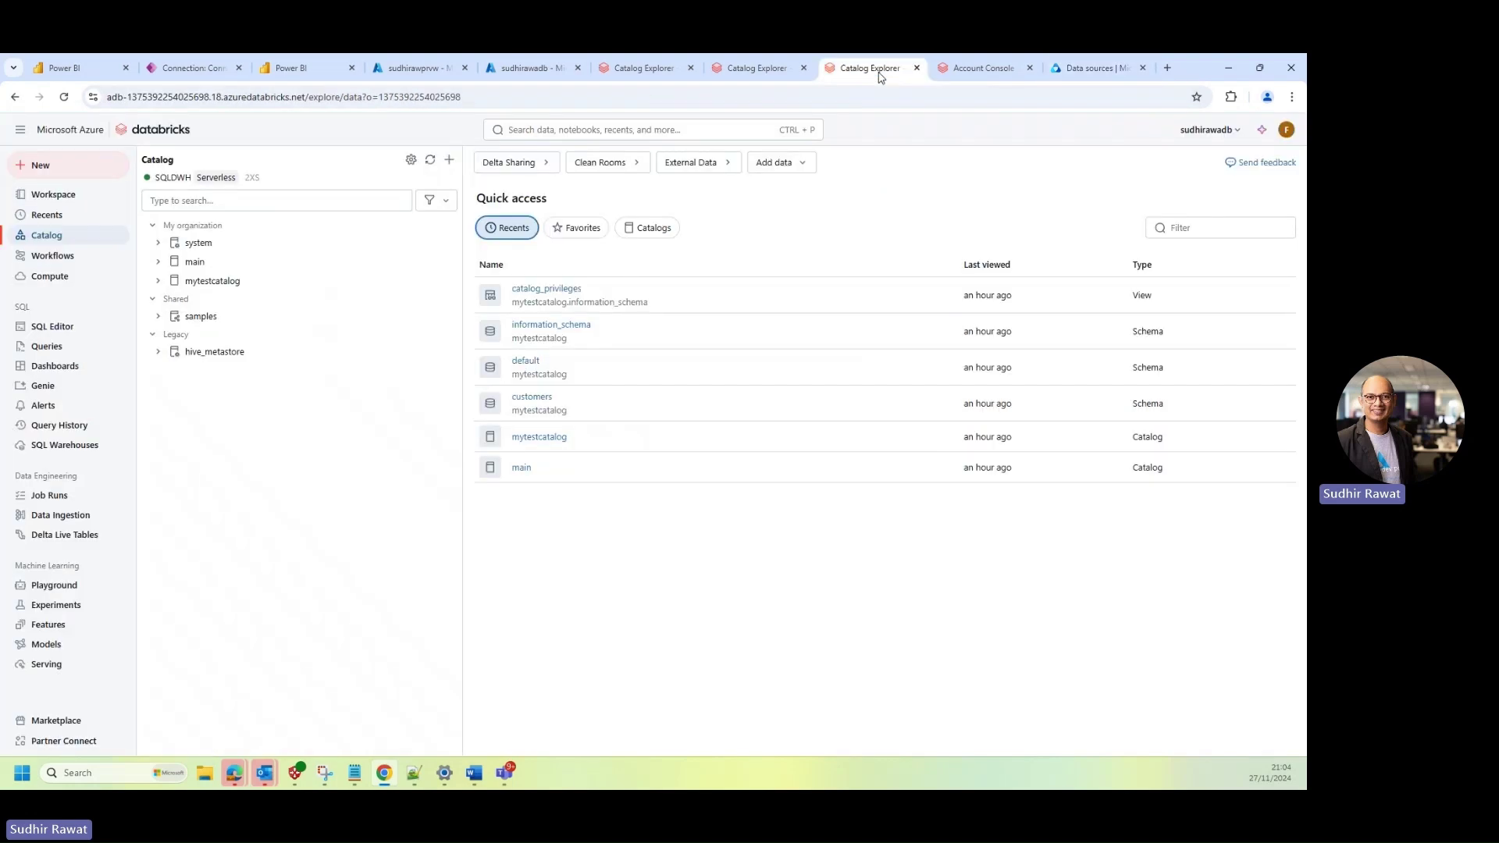
pyautogui.click(961, 69)
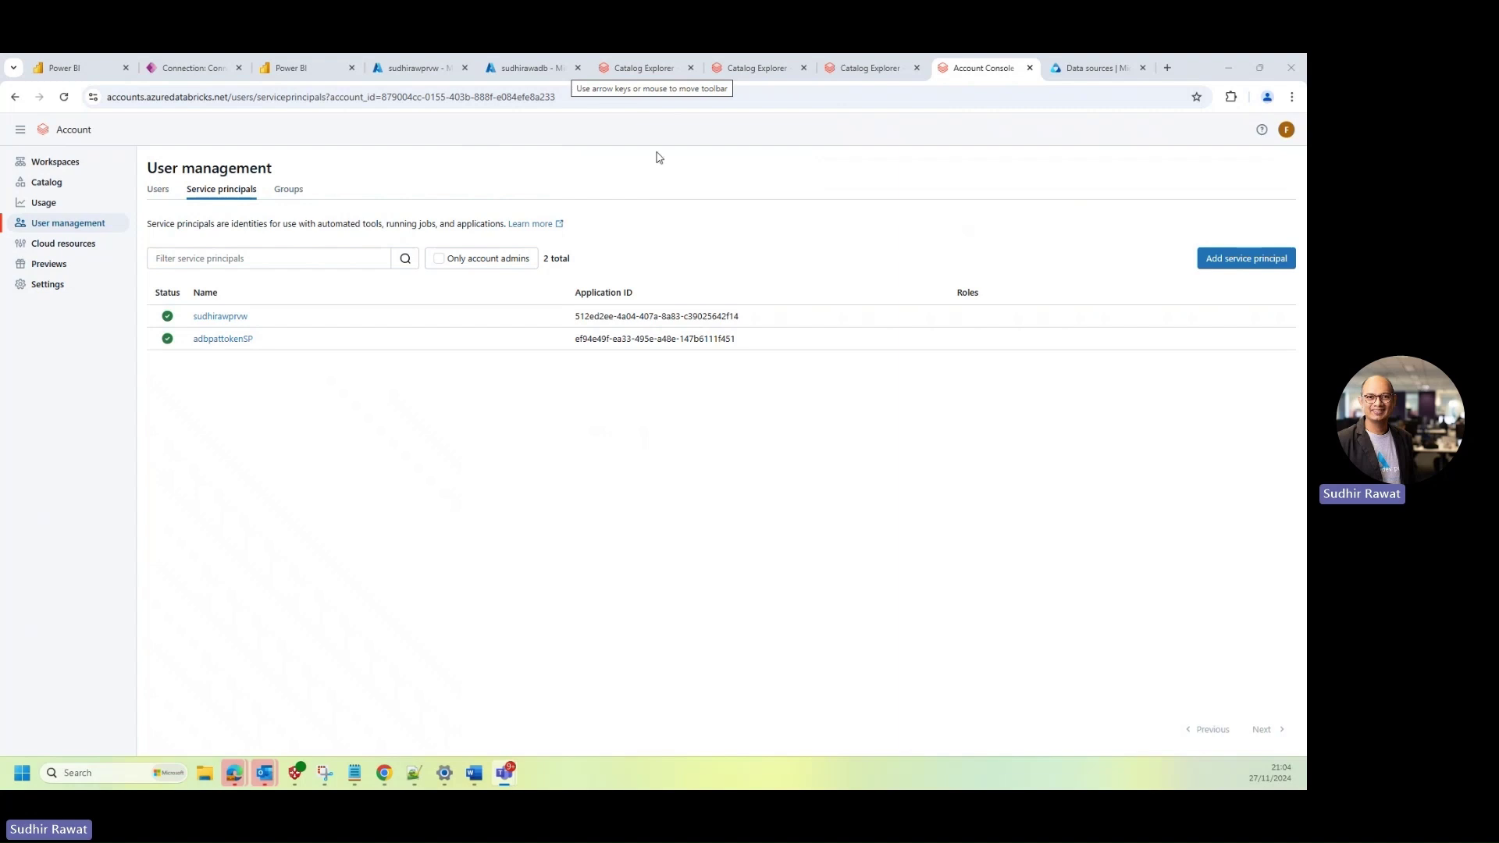
pyautogui.click(746, 100)
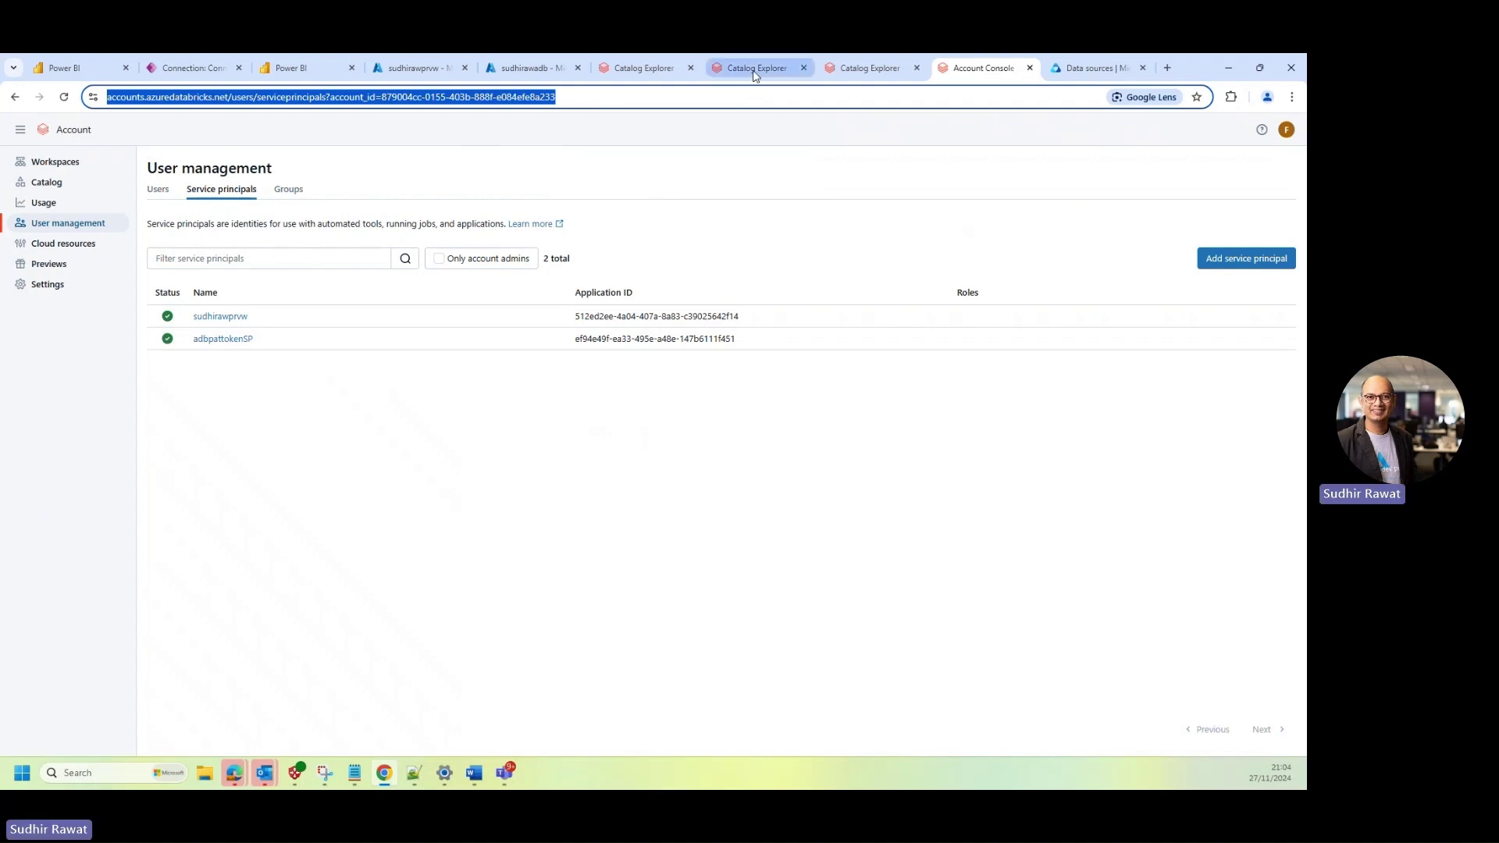
pyautogui.moveTo(755, 76)
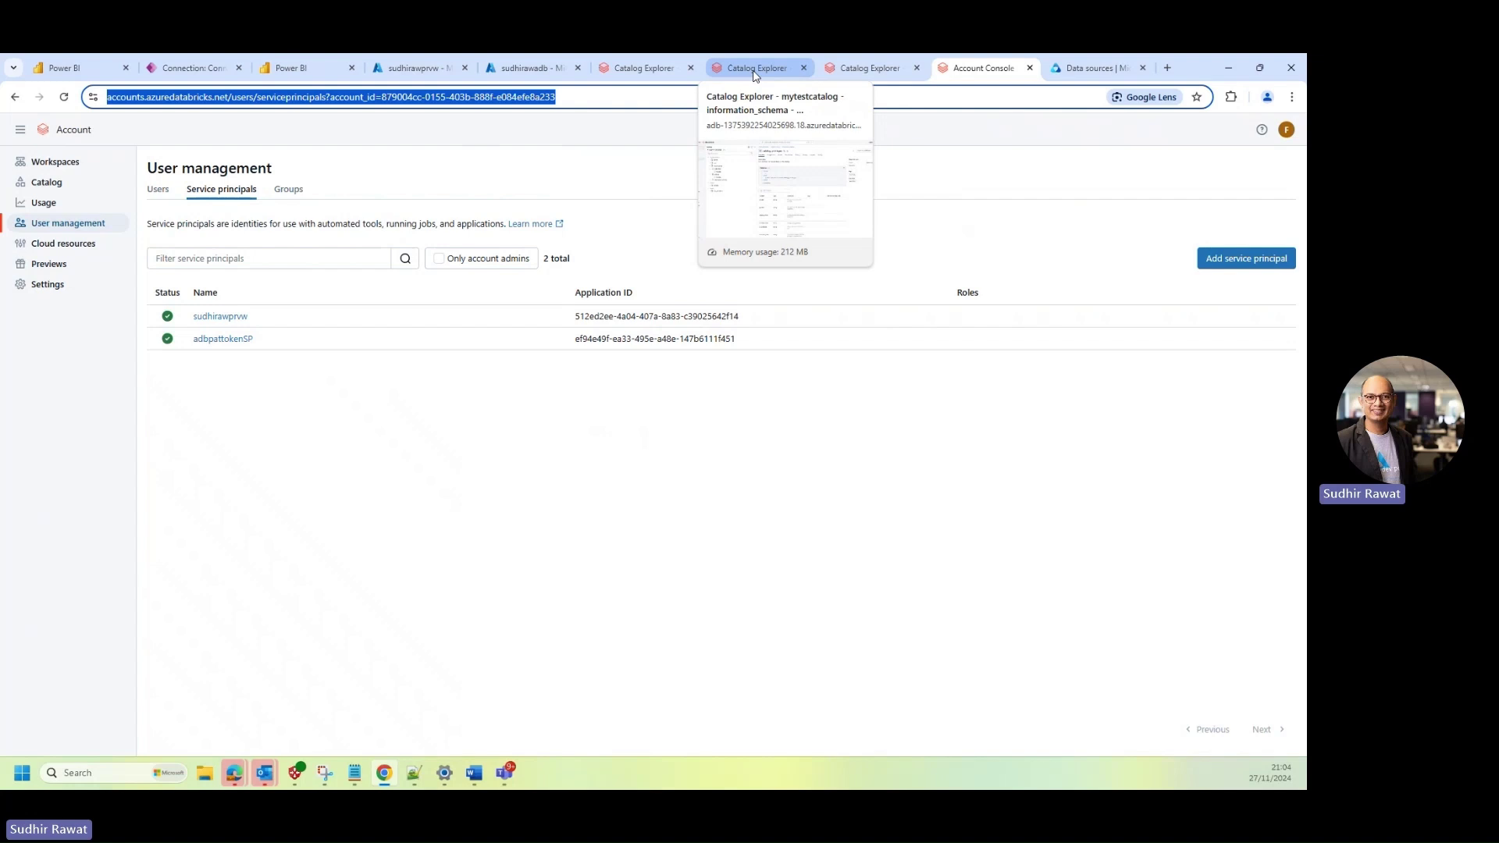
pyautogui.click(646, 72)
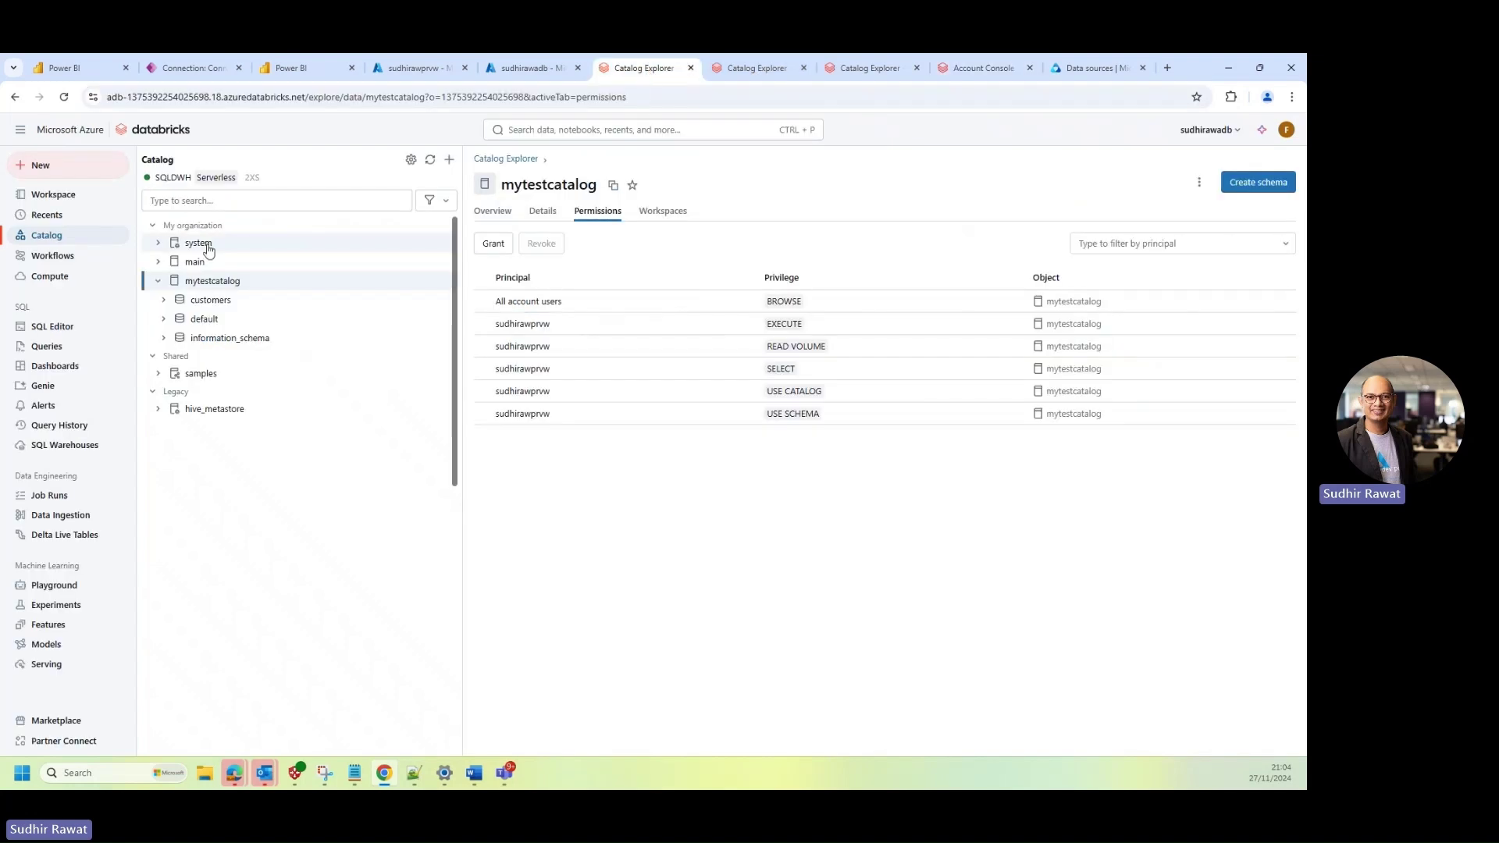
pyautogui.click(44, 197)
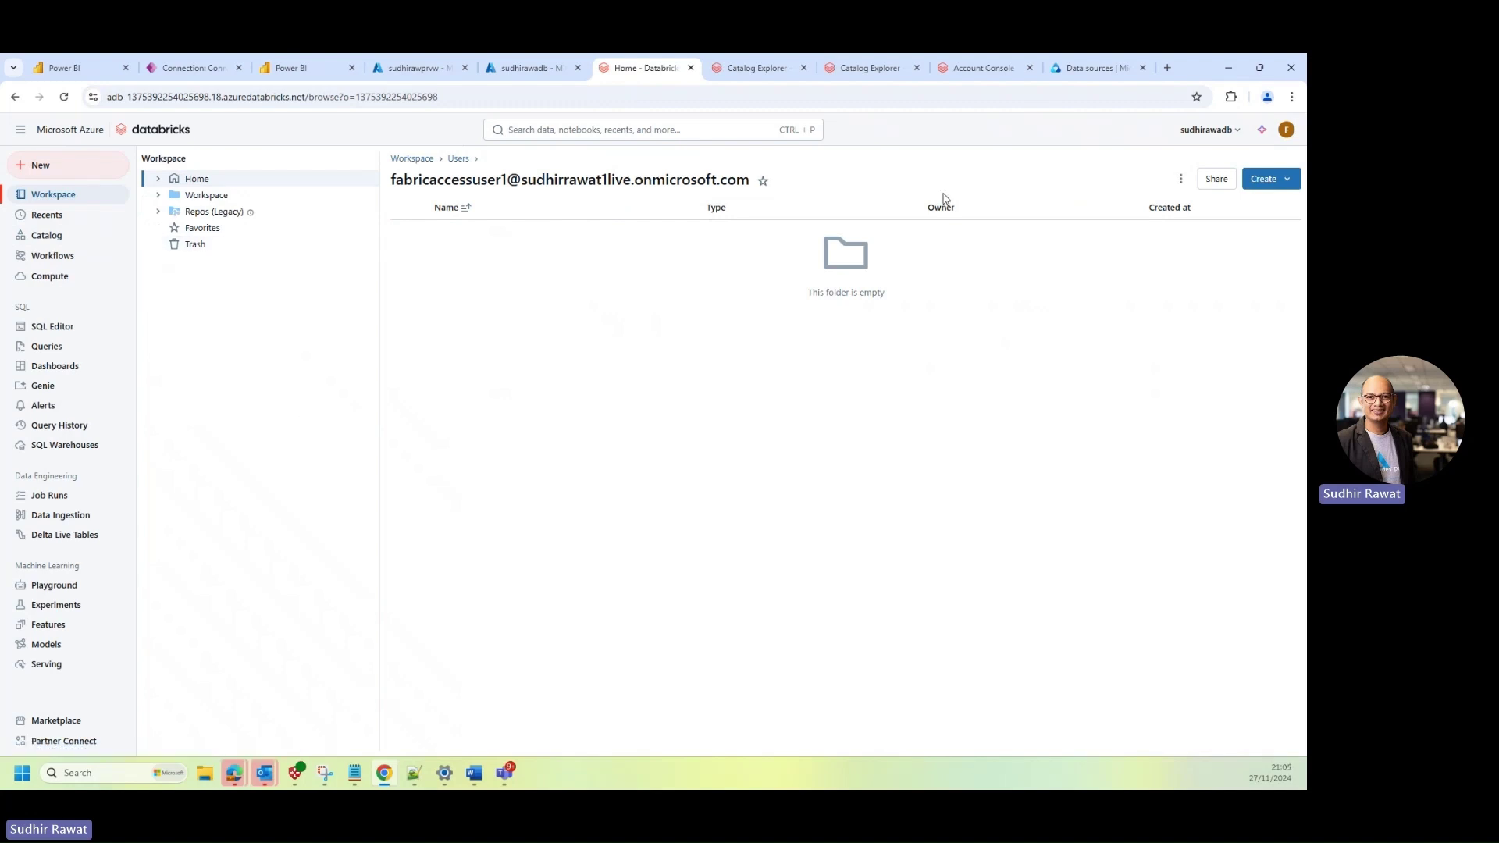
pyautogui.click(1286, 131)
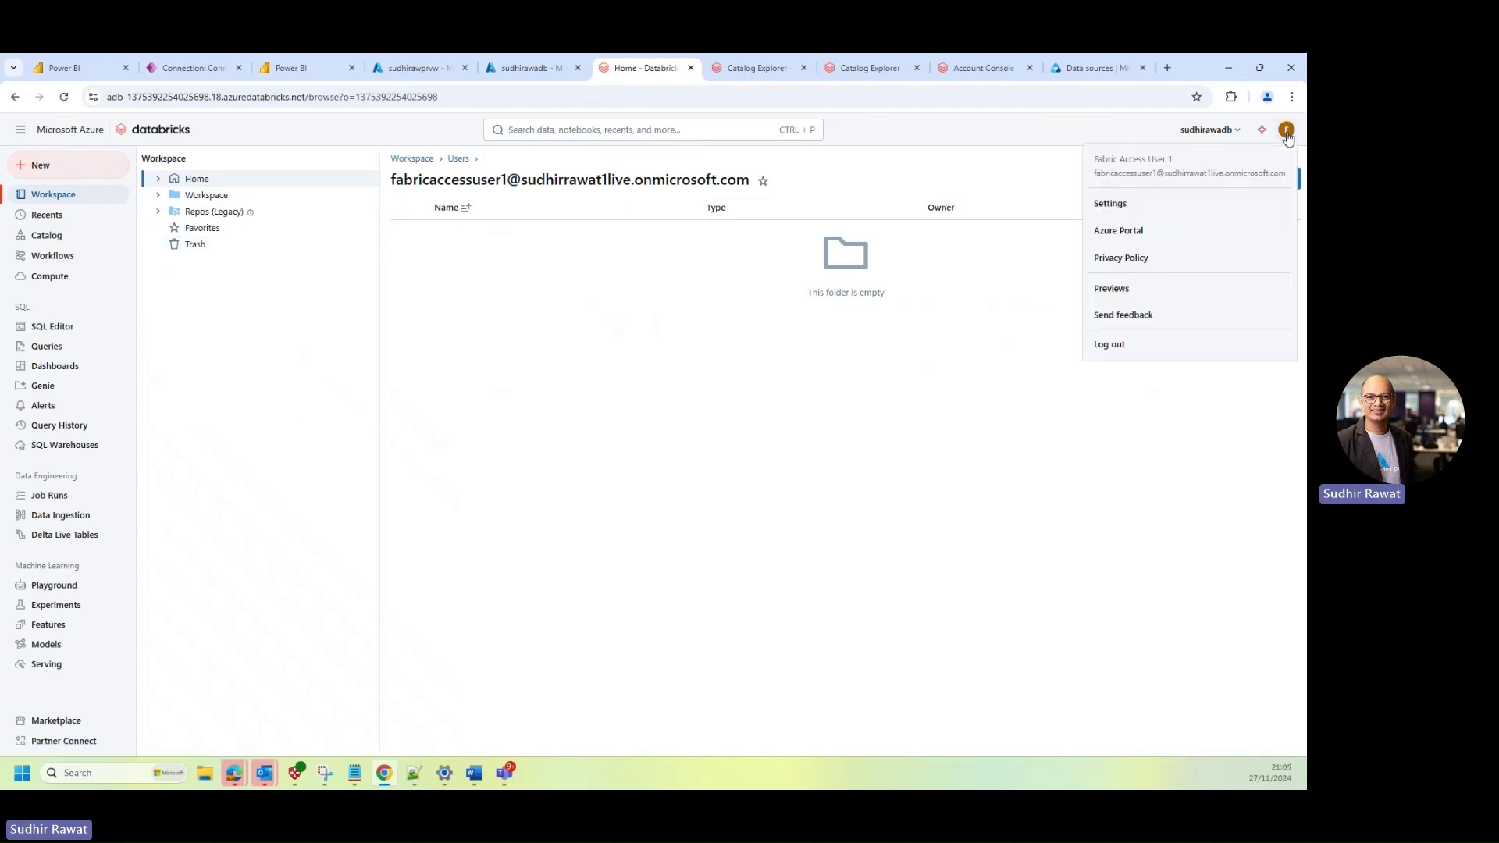
pyautogui.click(1234, 133)
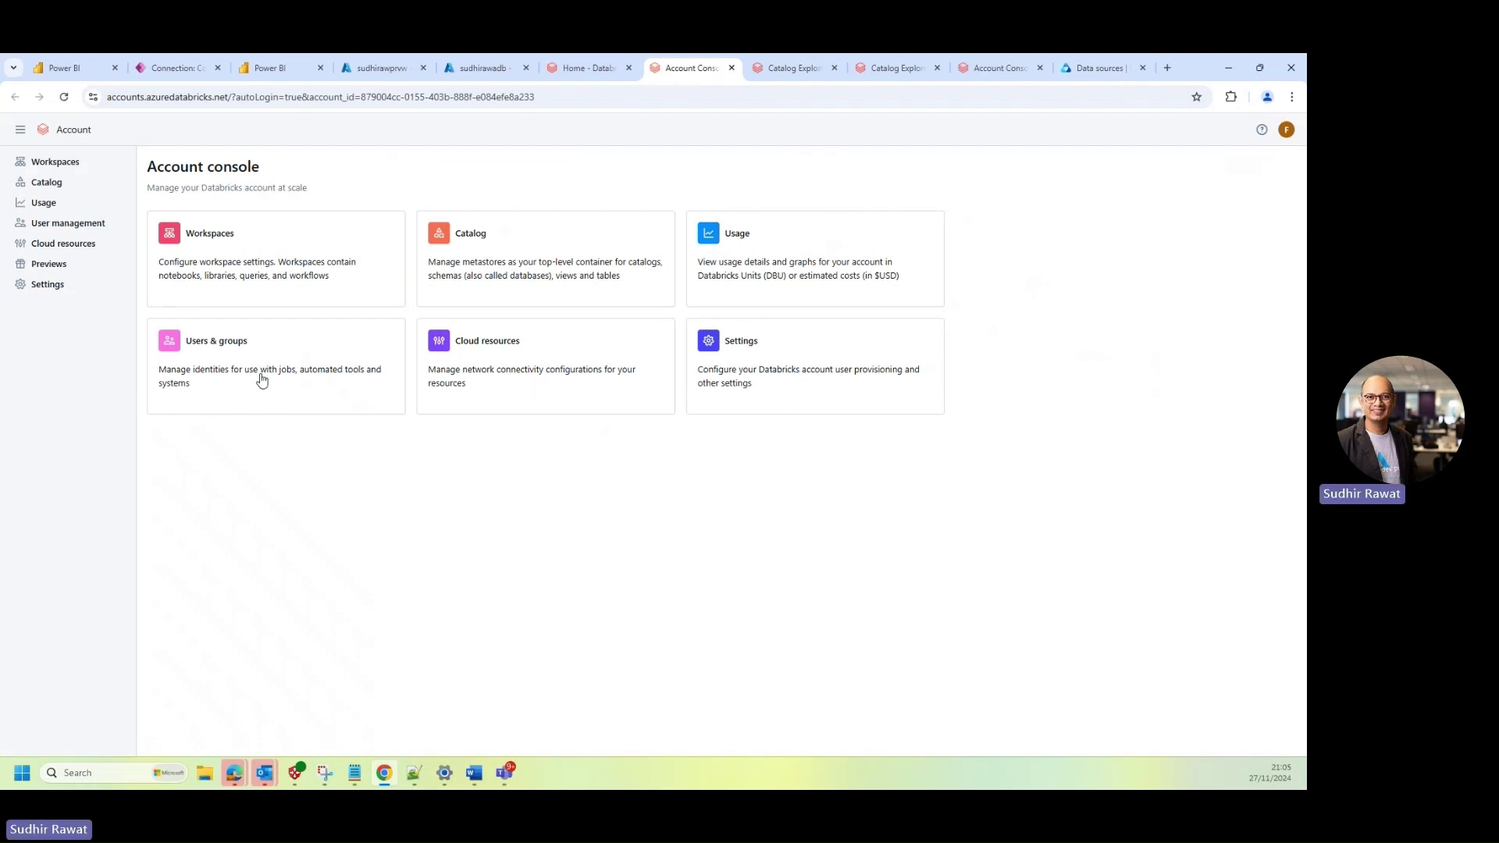
# - Open the sudhirawucms metastore from Catalog and copy its metastore GUID from the URL
pyautogui.click(48, 185)
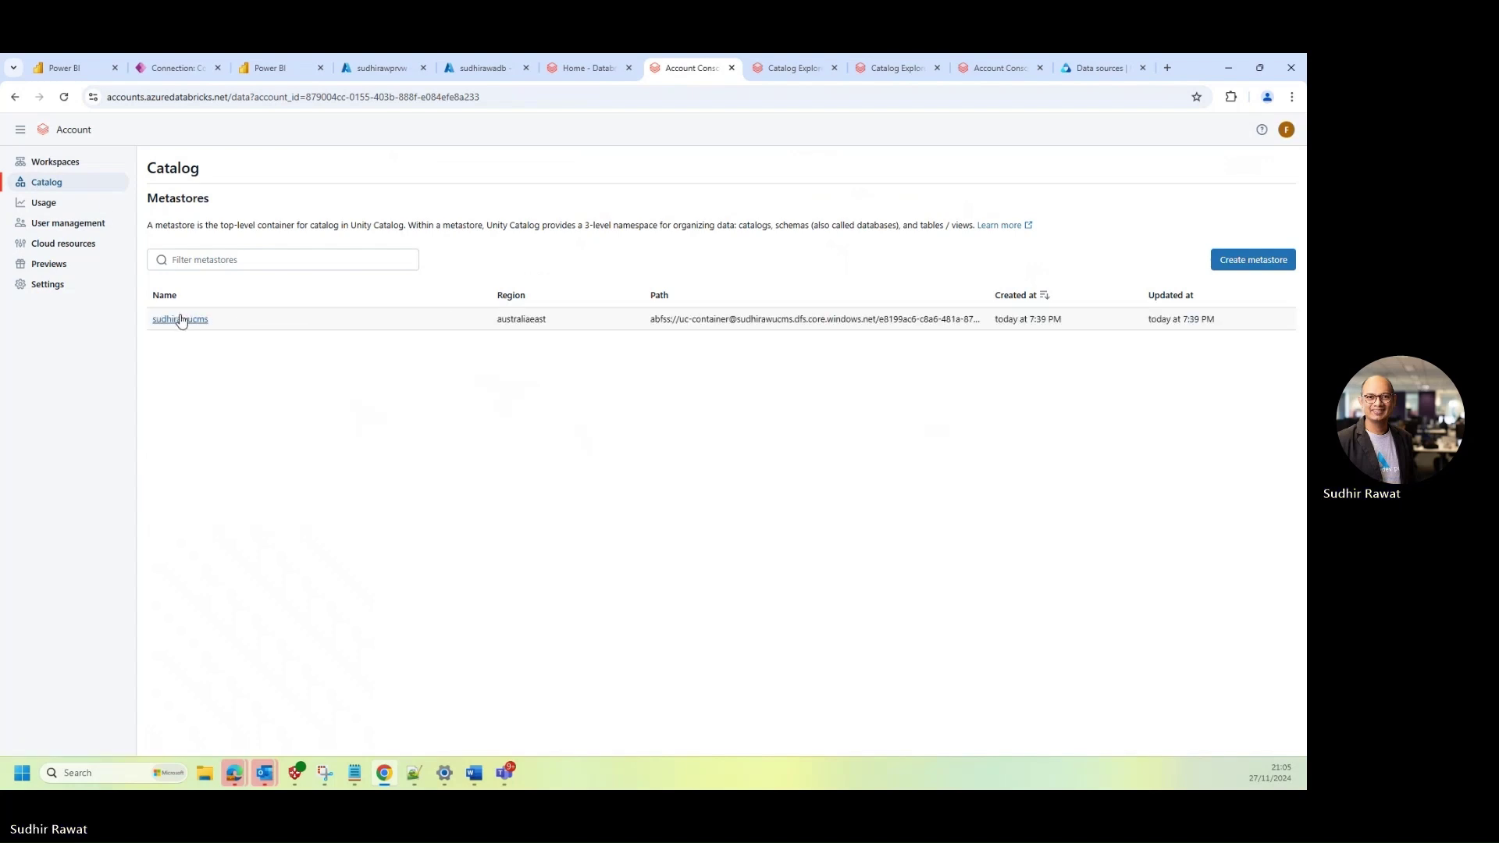
pyautogui.click(180, 319)
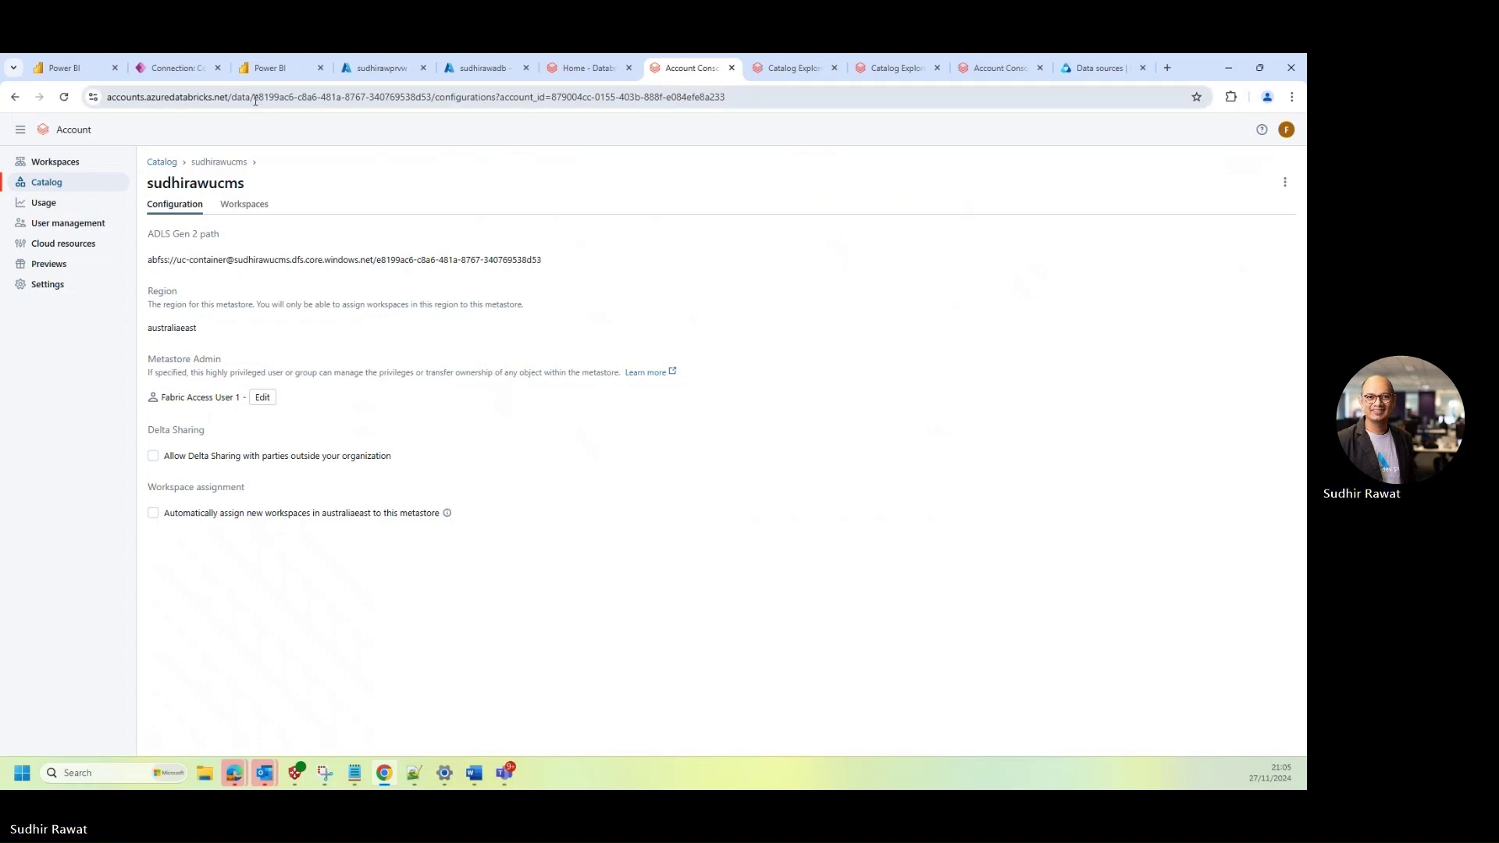
pyautogui.moveTo(255, 97); pyautogui.dragTo(432, 95)
pyautogui.hotkey('ctrl', 'c')
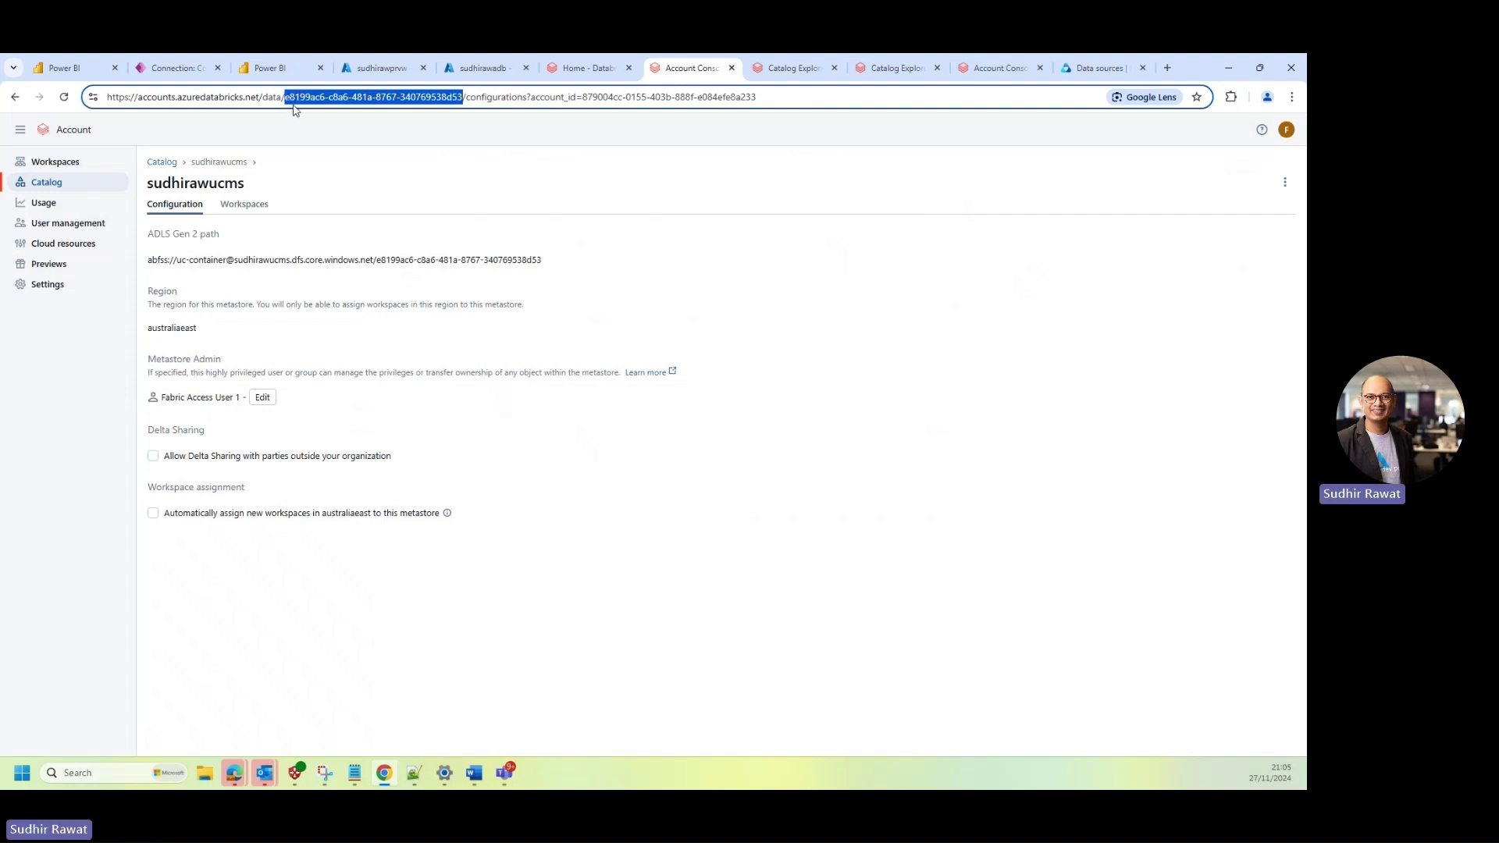
pyautogui.click(442, 258)
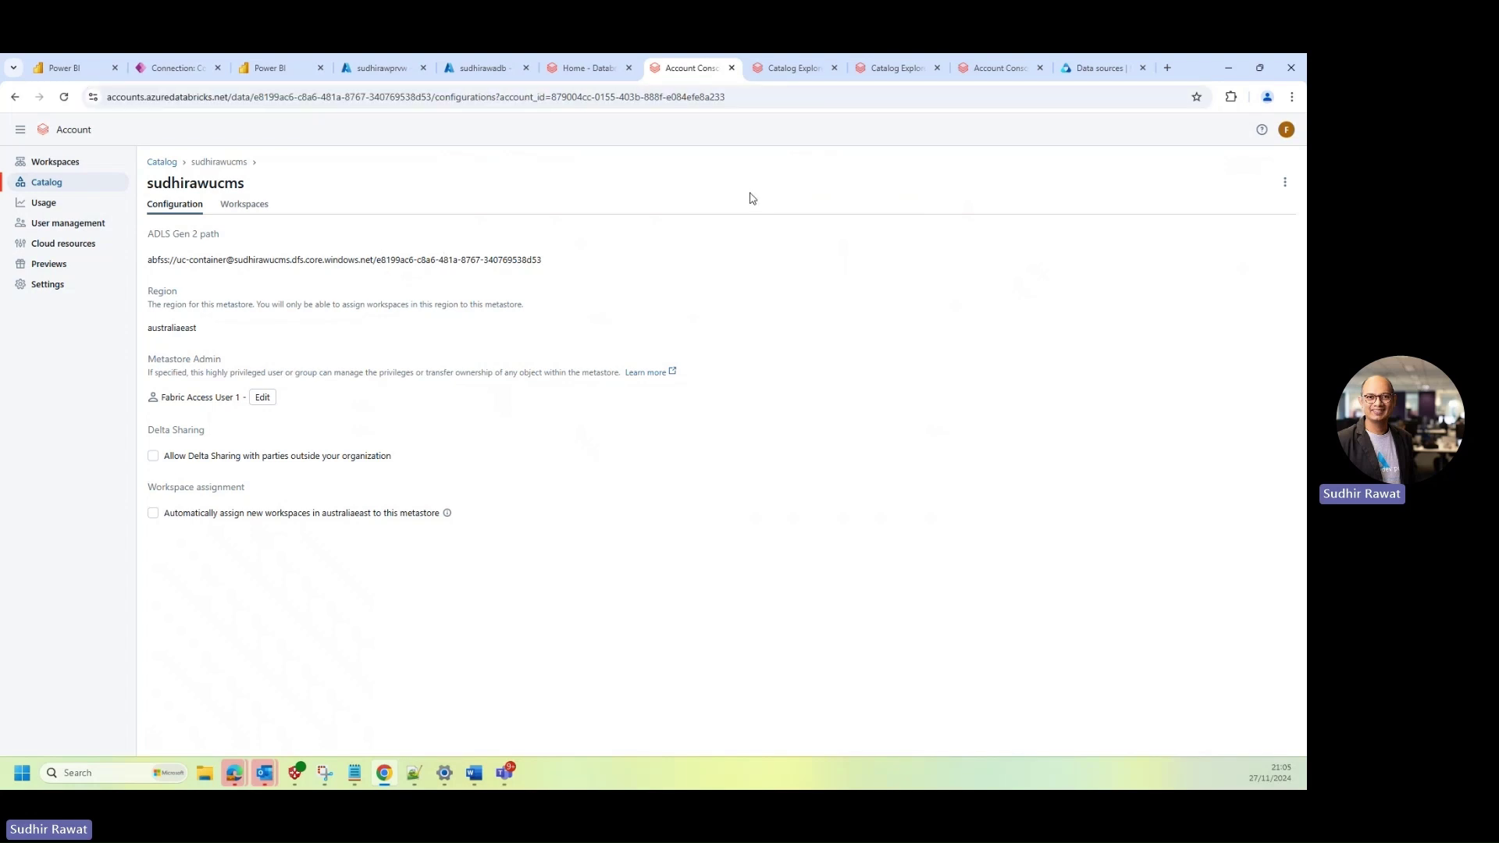
# - Paste the copied metastore ID into the Metastore ID field, then close the registration panel
pyautogui.click(1095, 68)
pyautogui.click(987, 259)
pyautogui.hotkey('ctrl', 'v')
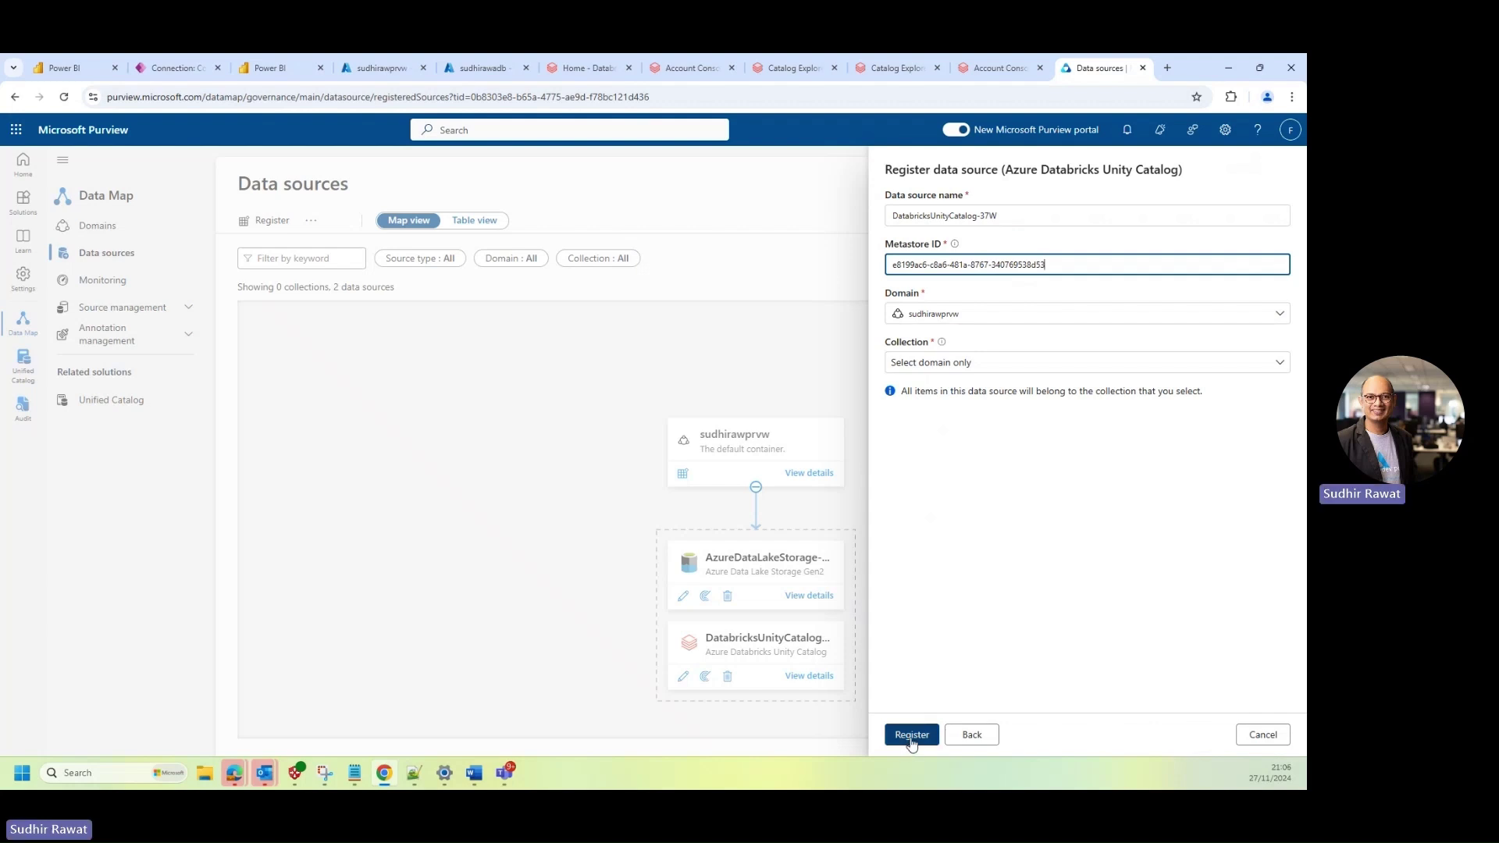
pyautogui.click(1258, 739)
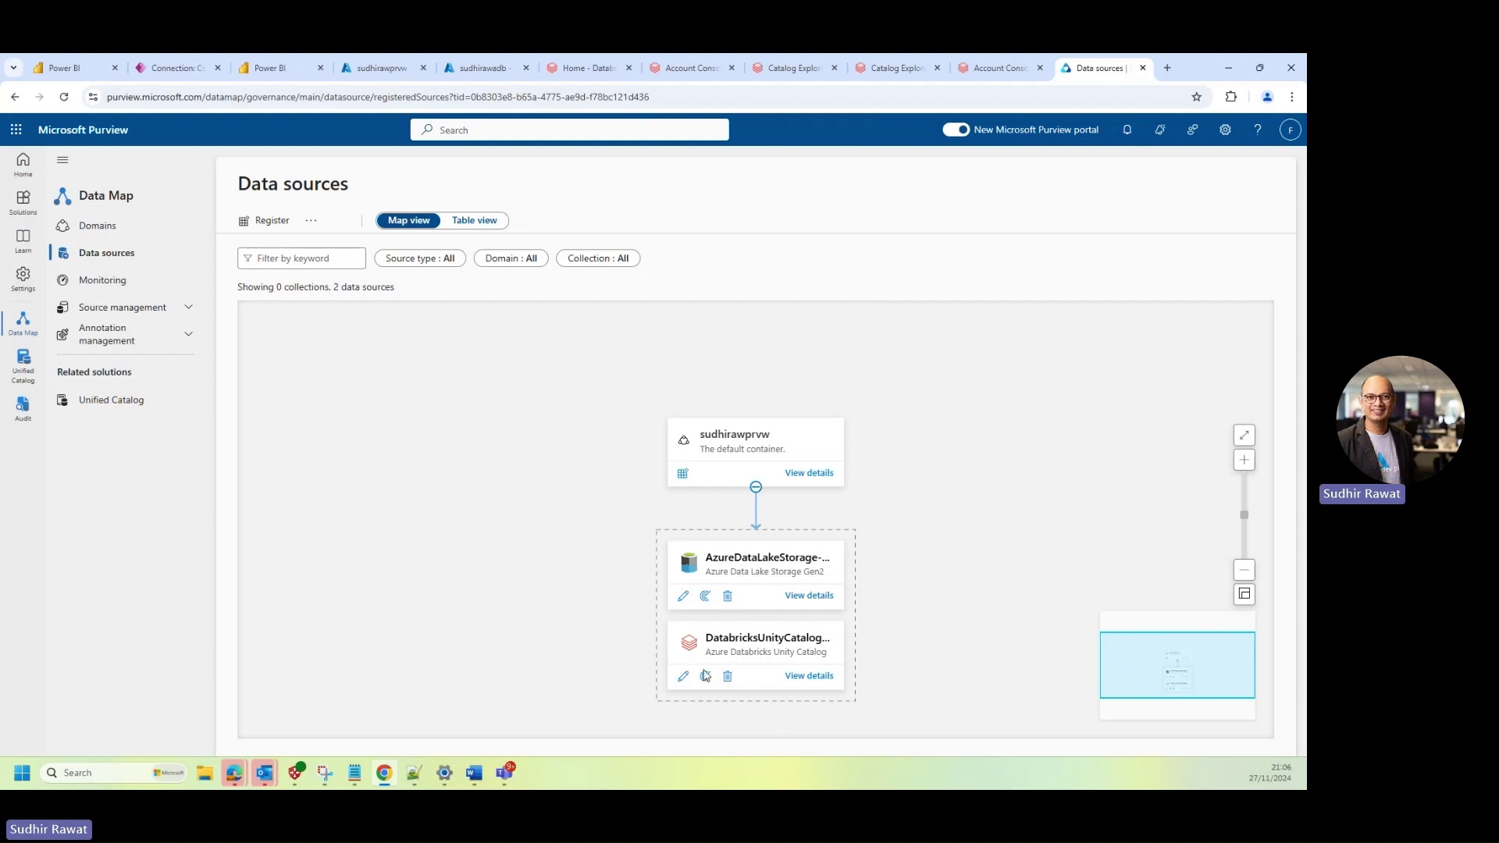
# - Check a new Unity Catalog scan's credential options, keeping the Purview managed identity
pyautogui.click(705, 678)
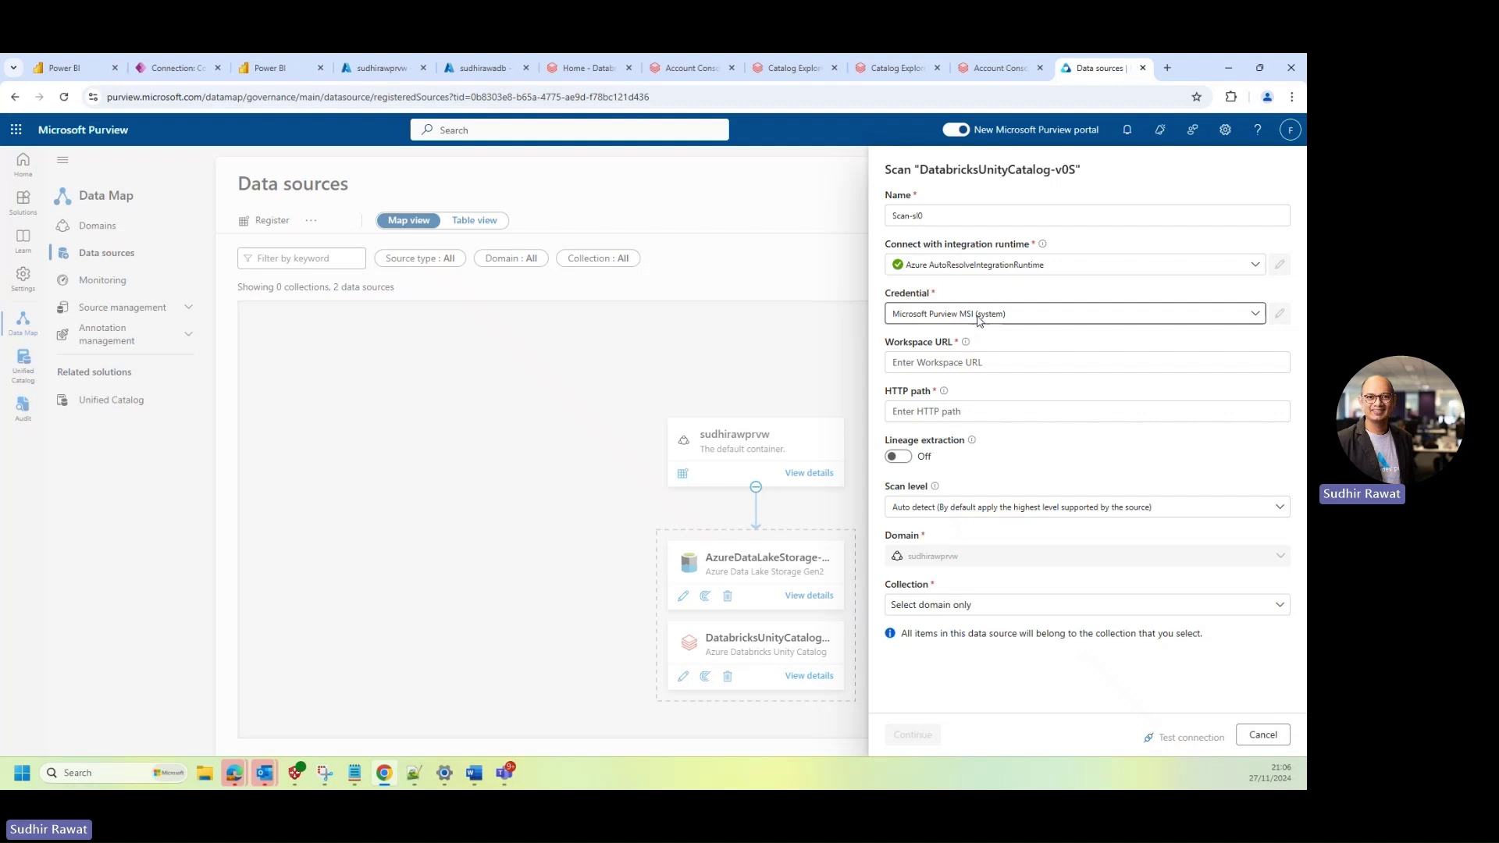
pyautogui.click(976, 317)
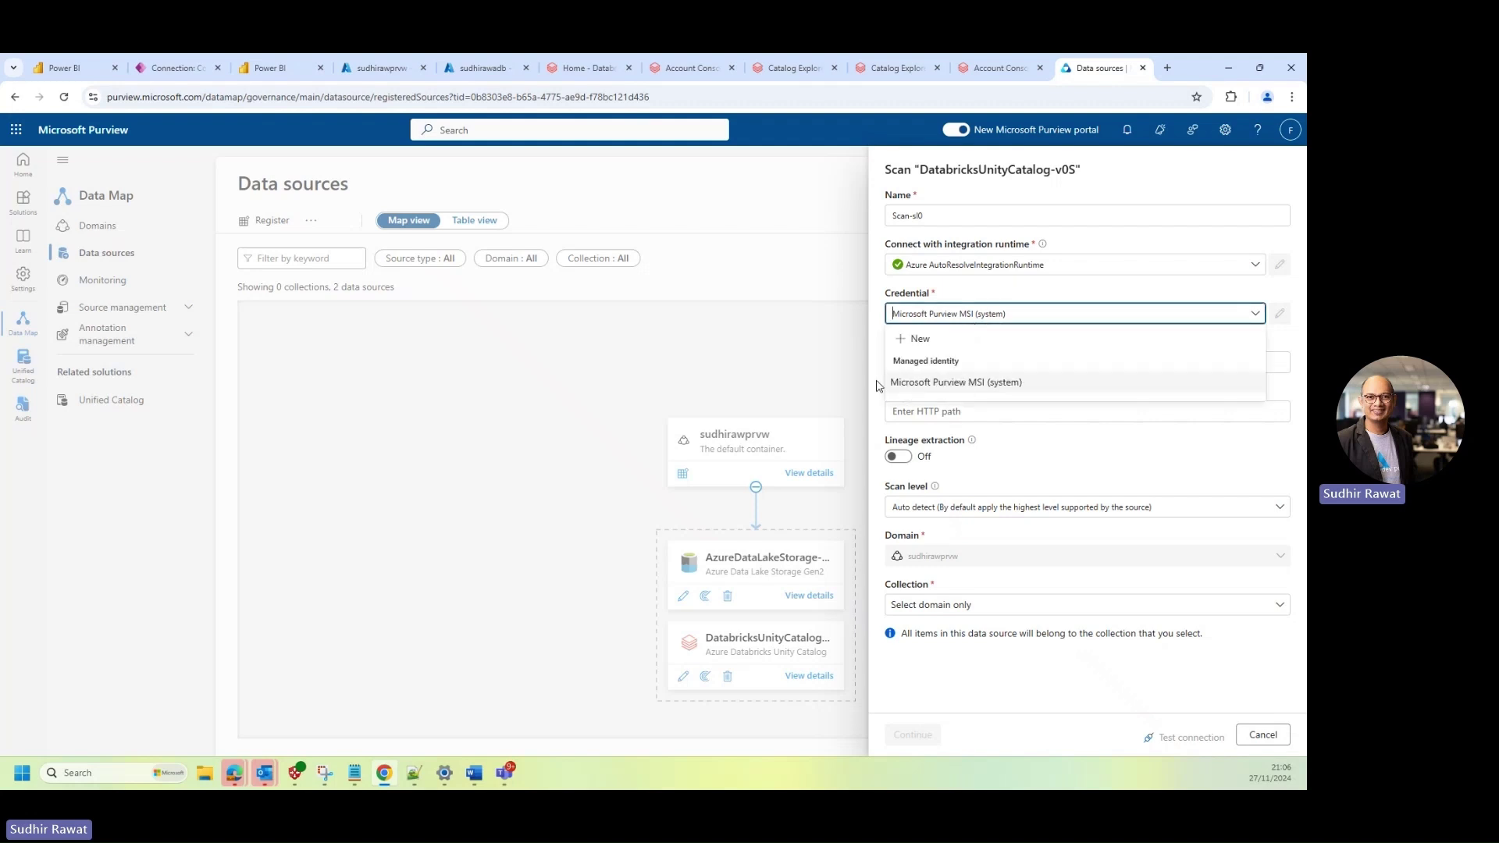
pyautogui.click(955, 382)
pyautogui.click(1262, 734)
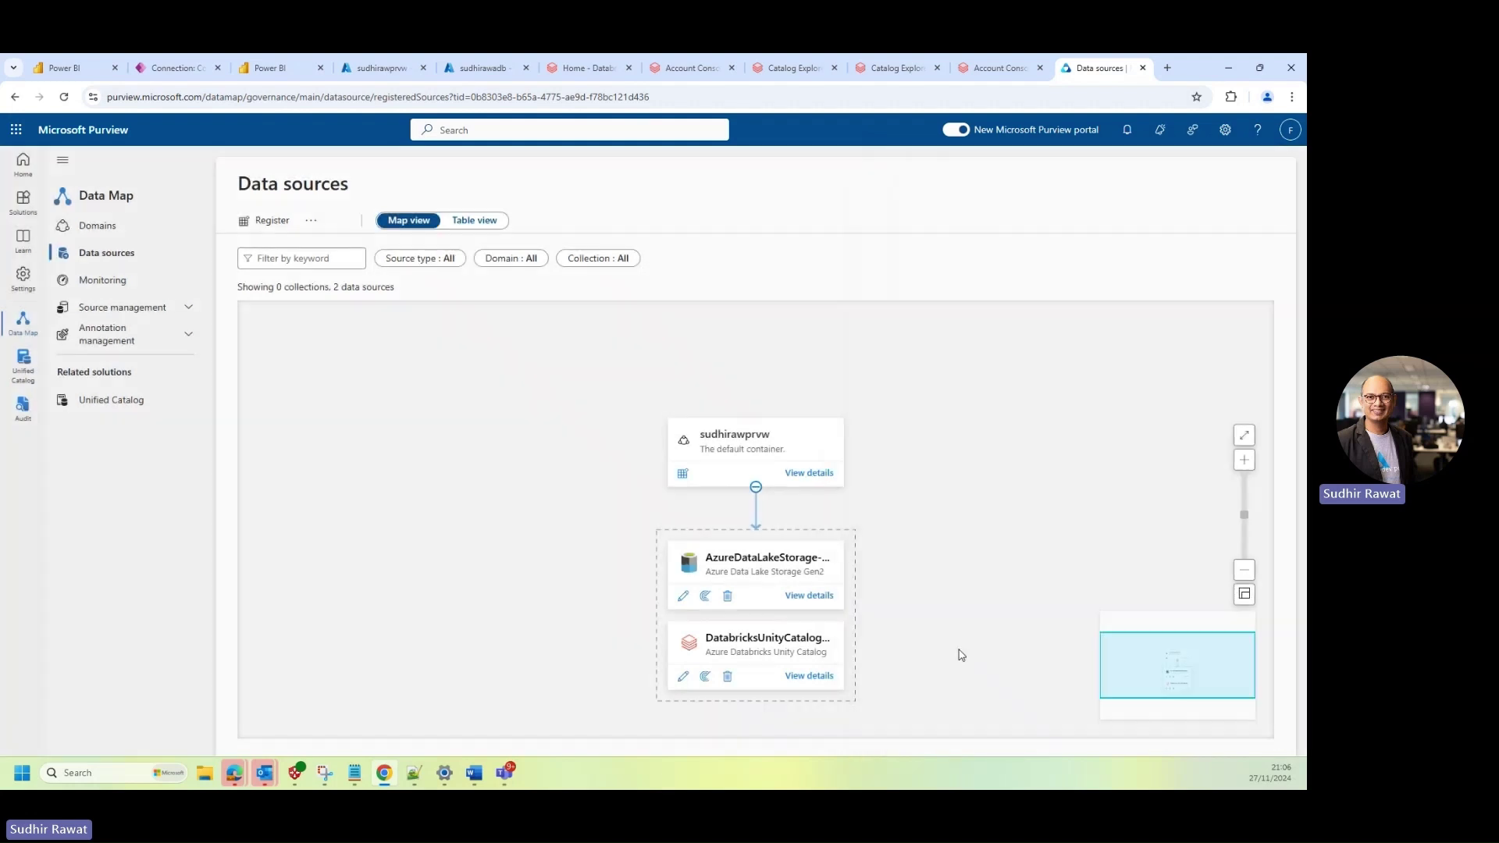
pyautogui.click(705, 597)
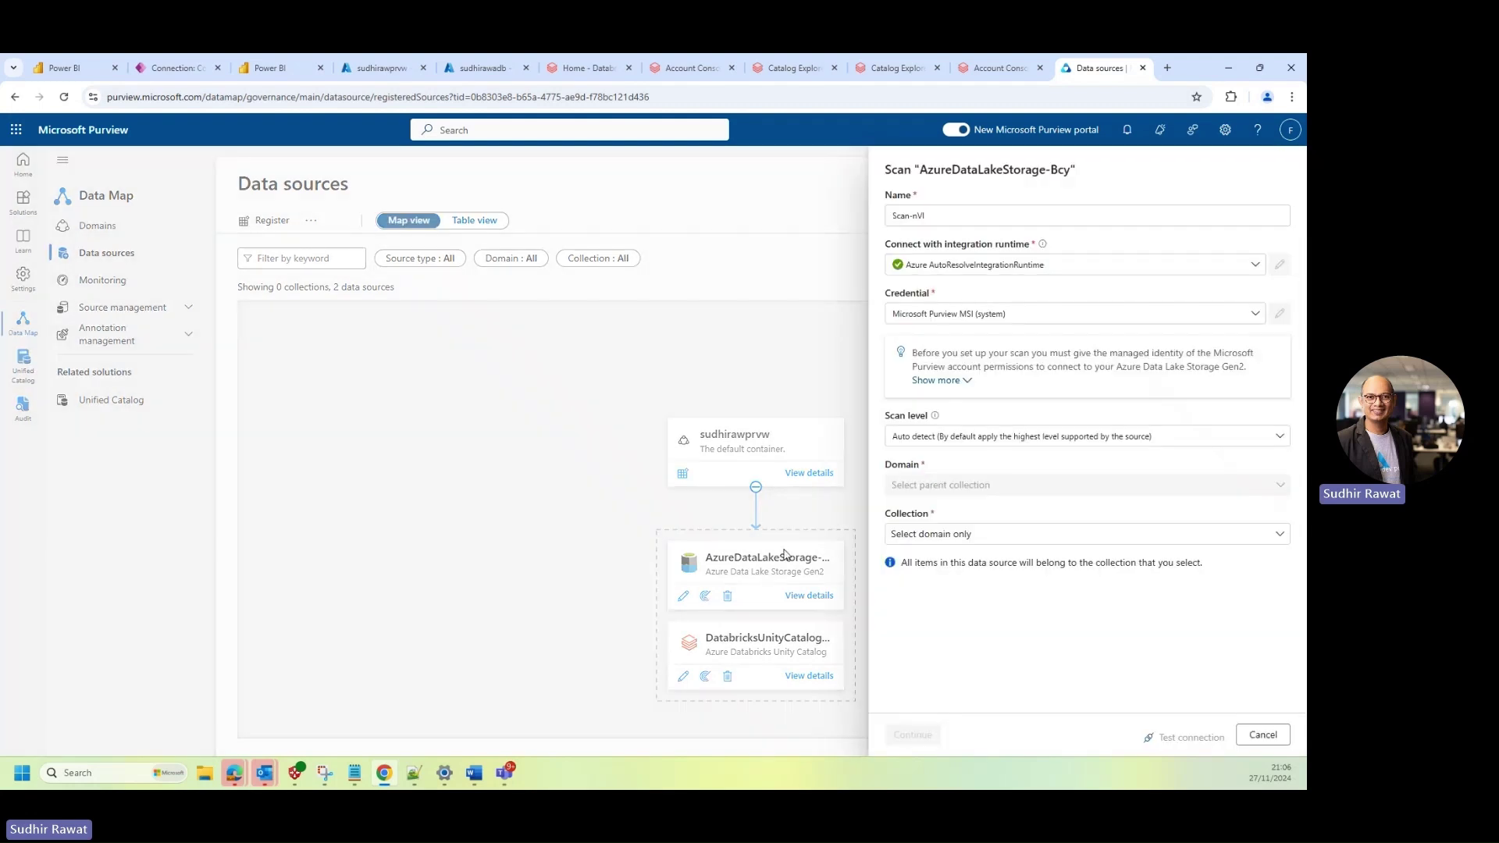
pyautogui.click(968, 384)
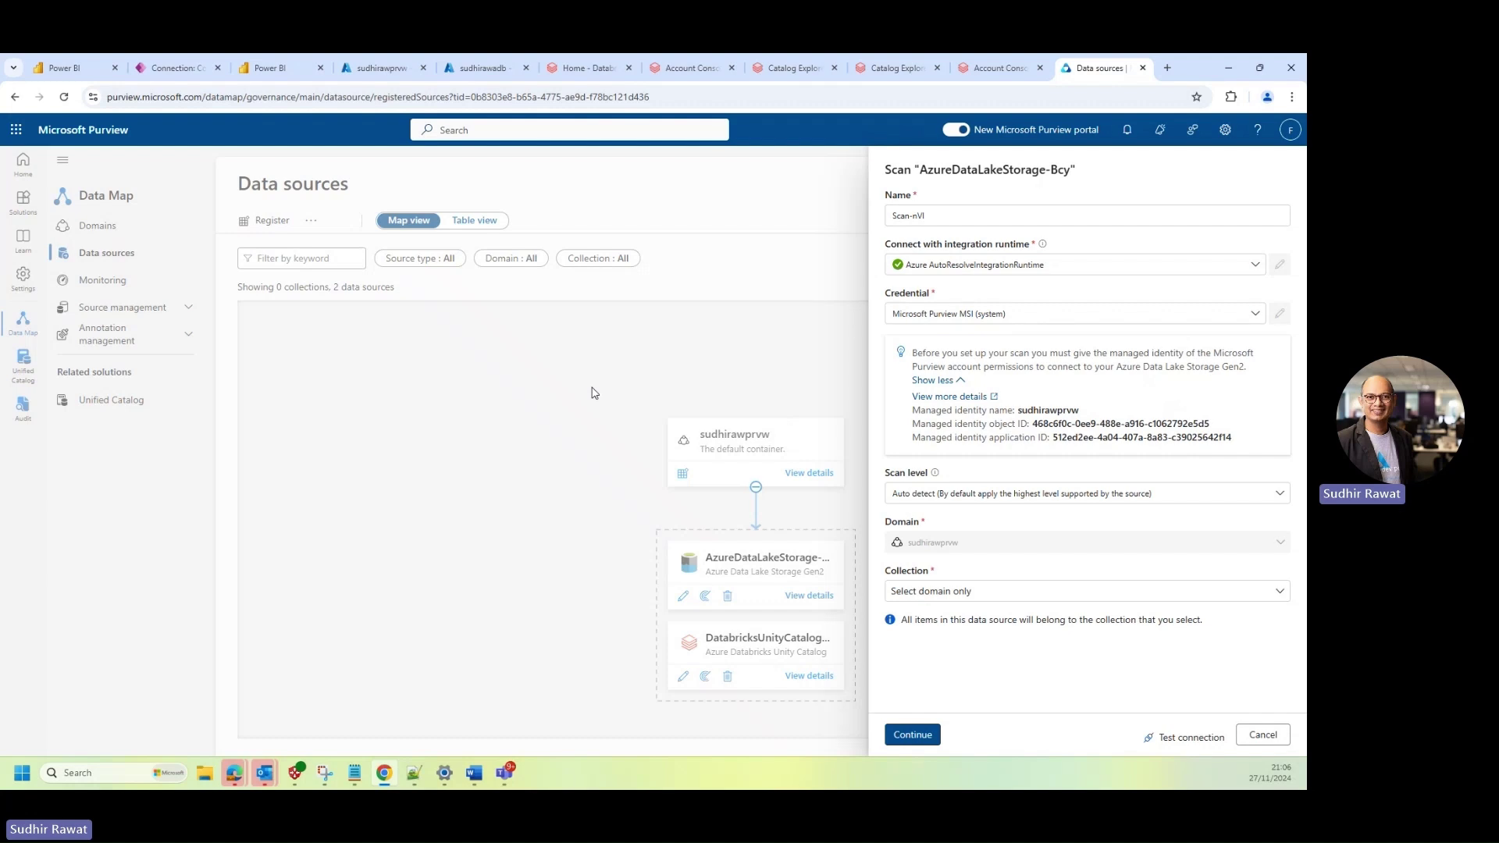
pyautogui.moveTo(1038, 412)
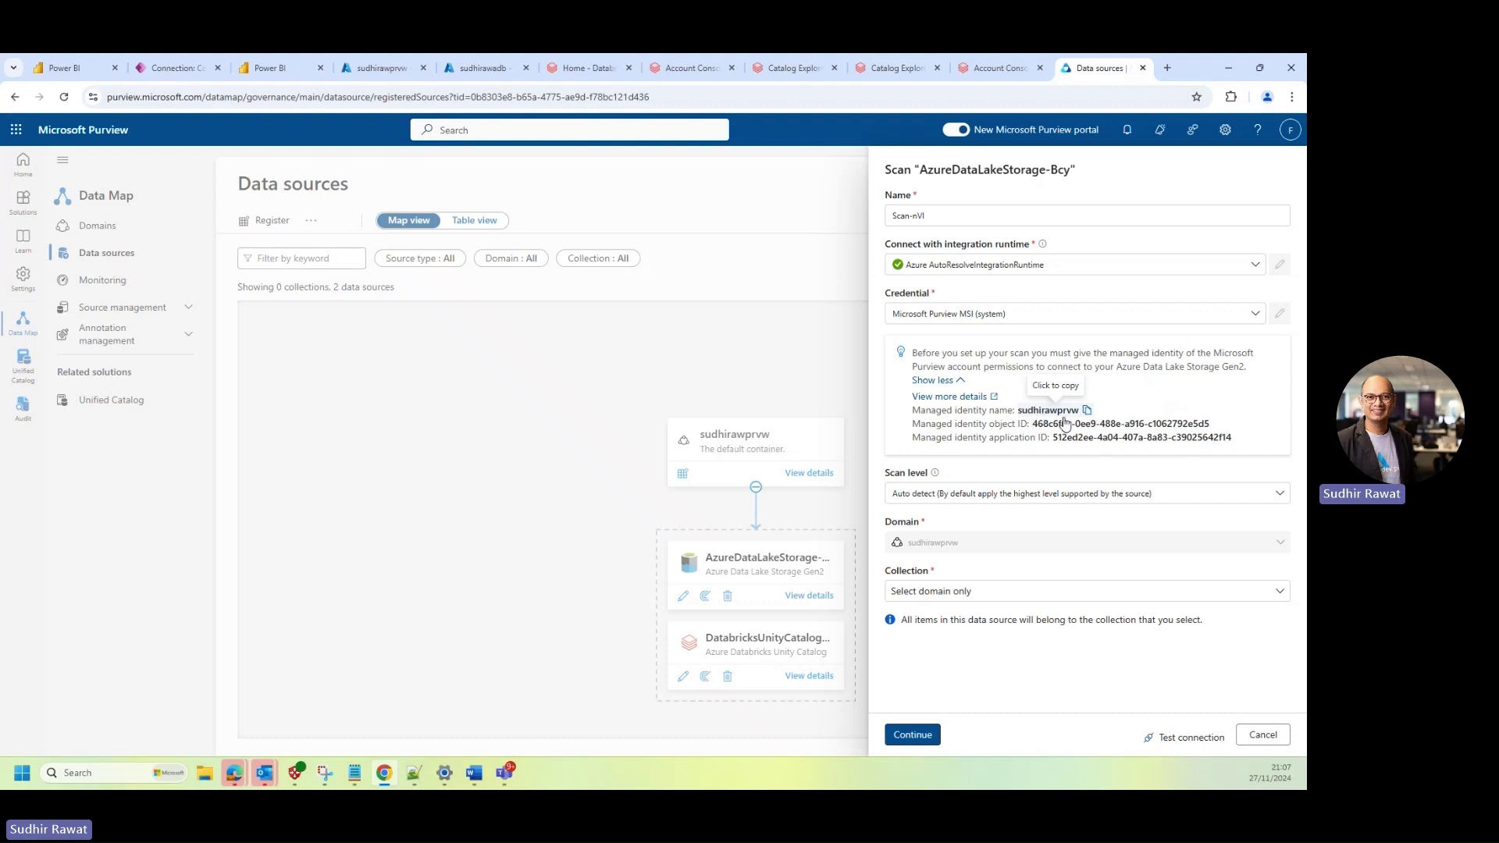
pyautogui.moveTo(1215, 425)
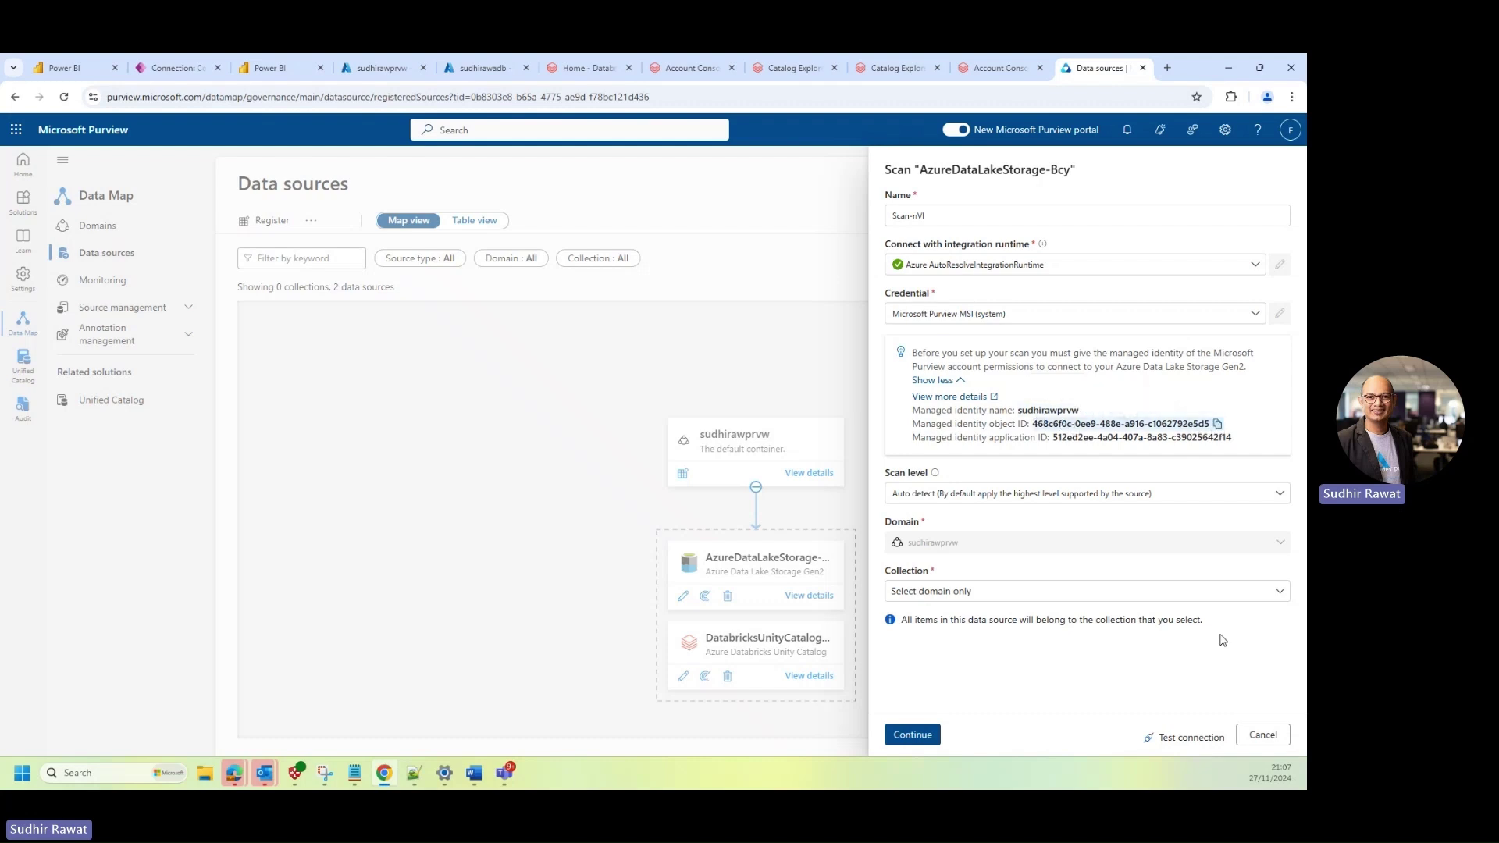
pyautogui.click(1262, 735)
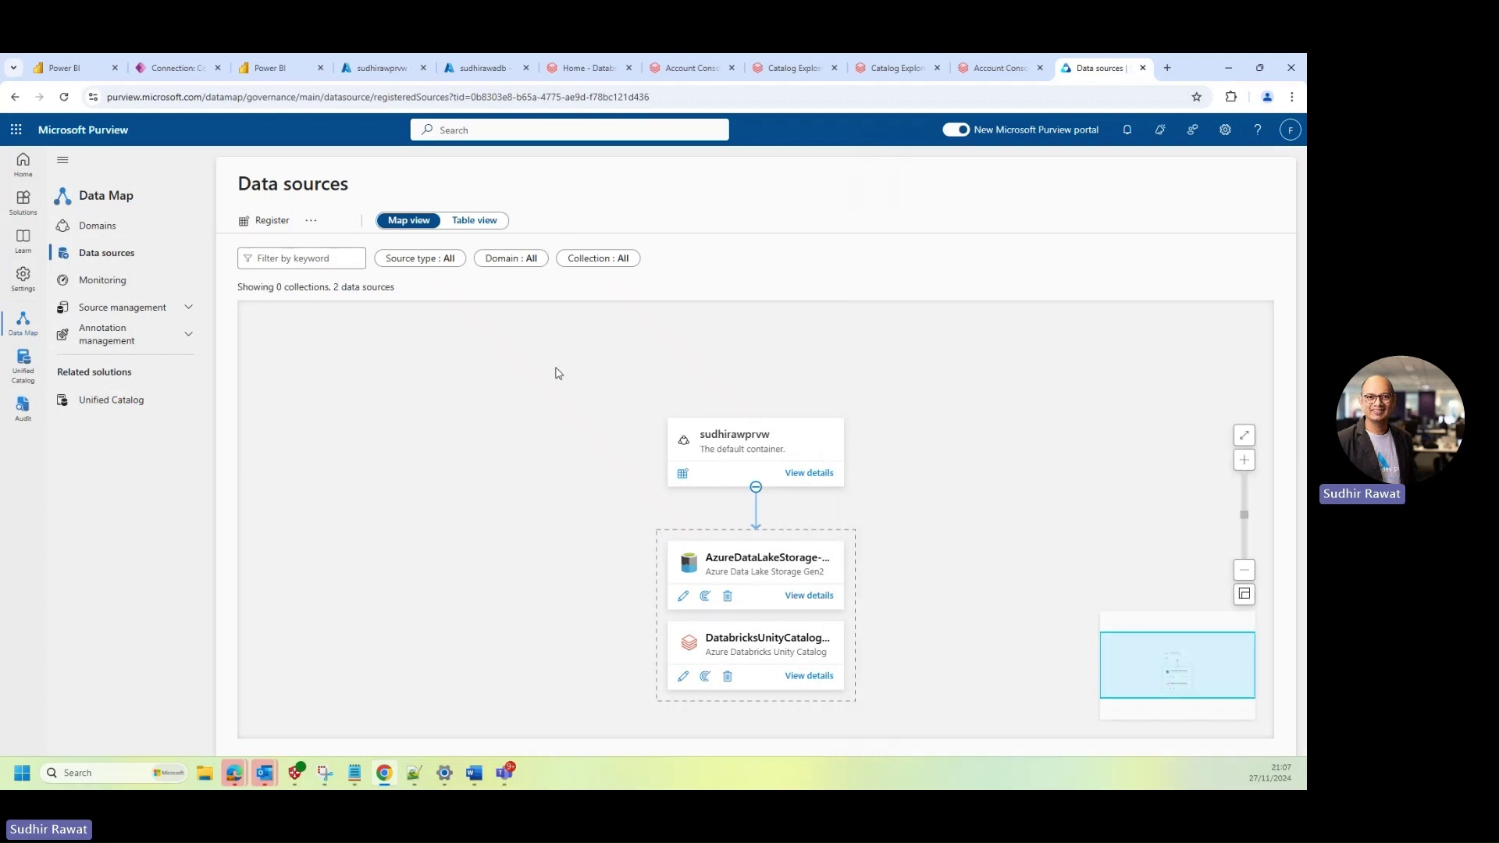
# - Search Enterprise applications by the pasted object ID, open the match, and copy its Application ID
pyautogui.click(382, 69)
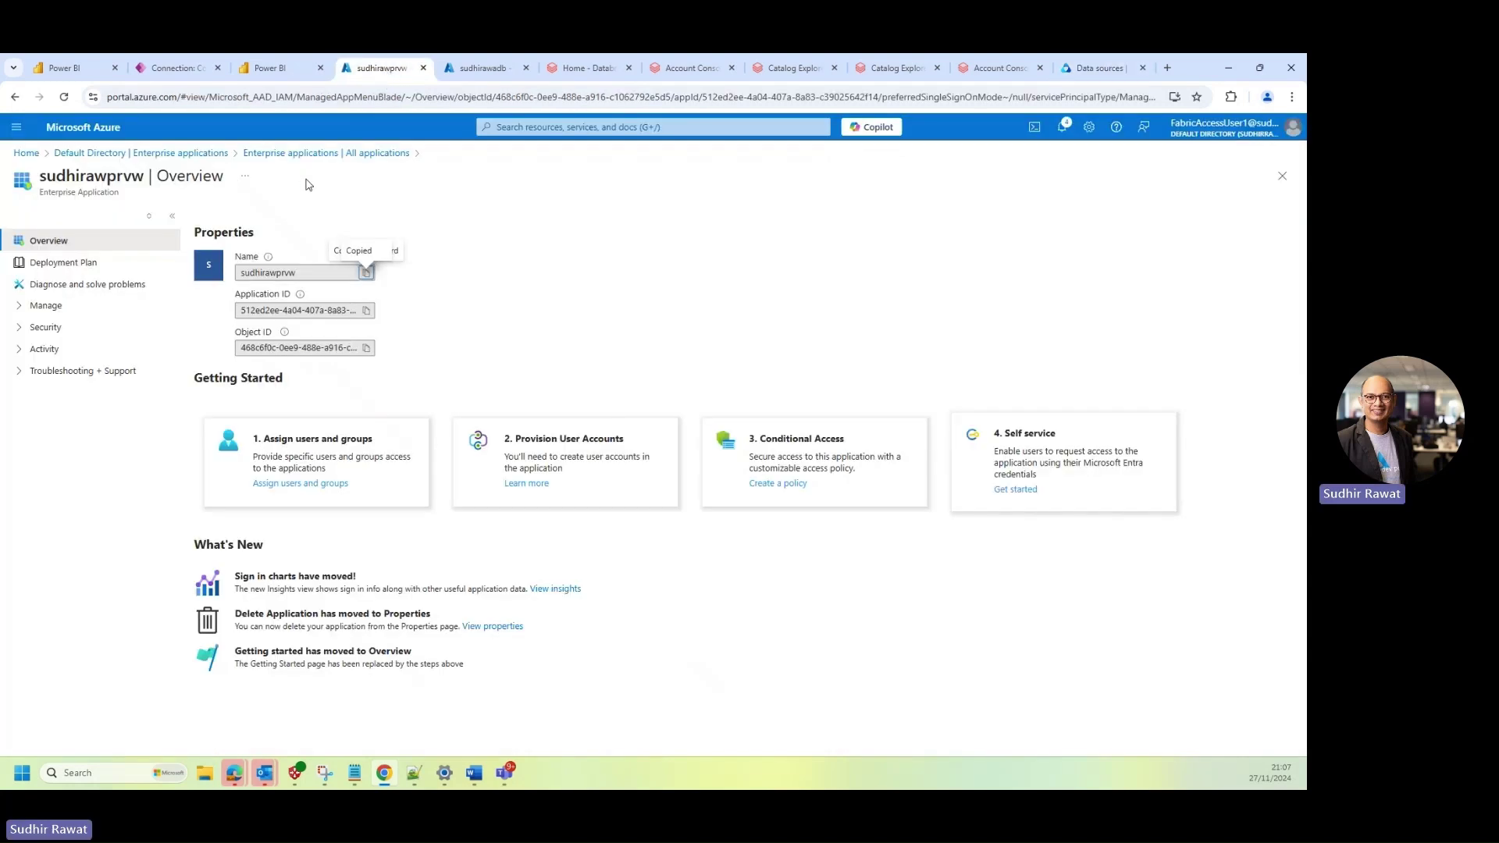
pyautogui.click(200, 152)
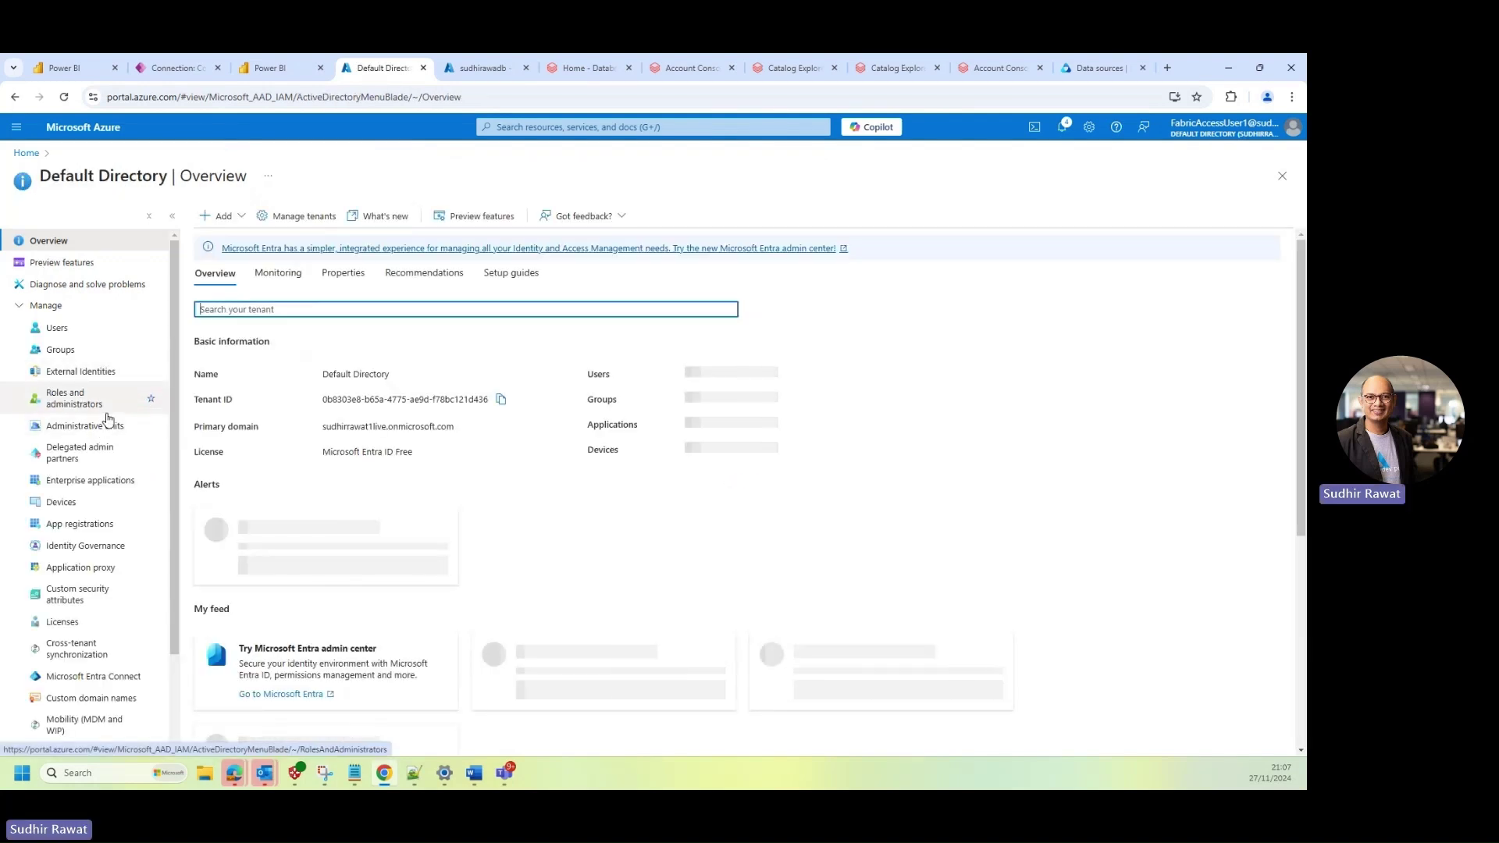
pyautogui.click(88, 480)
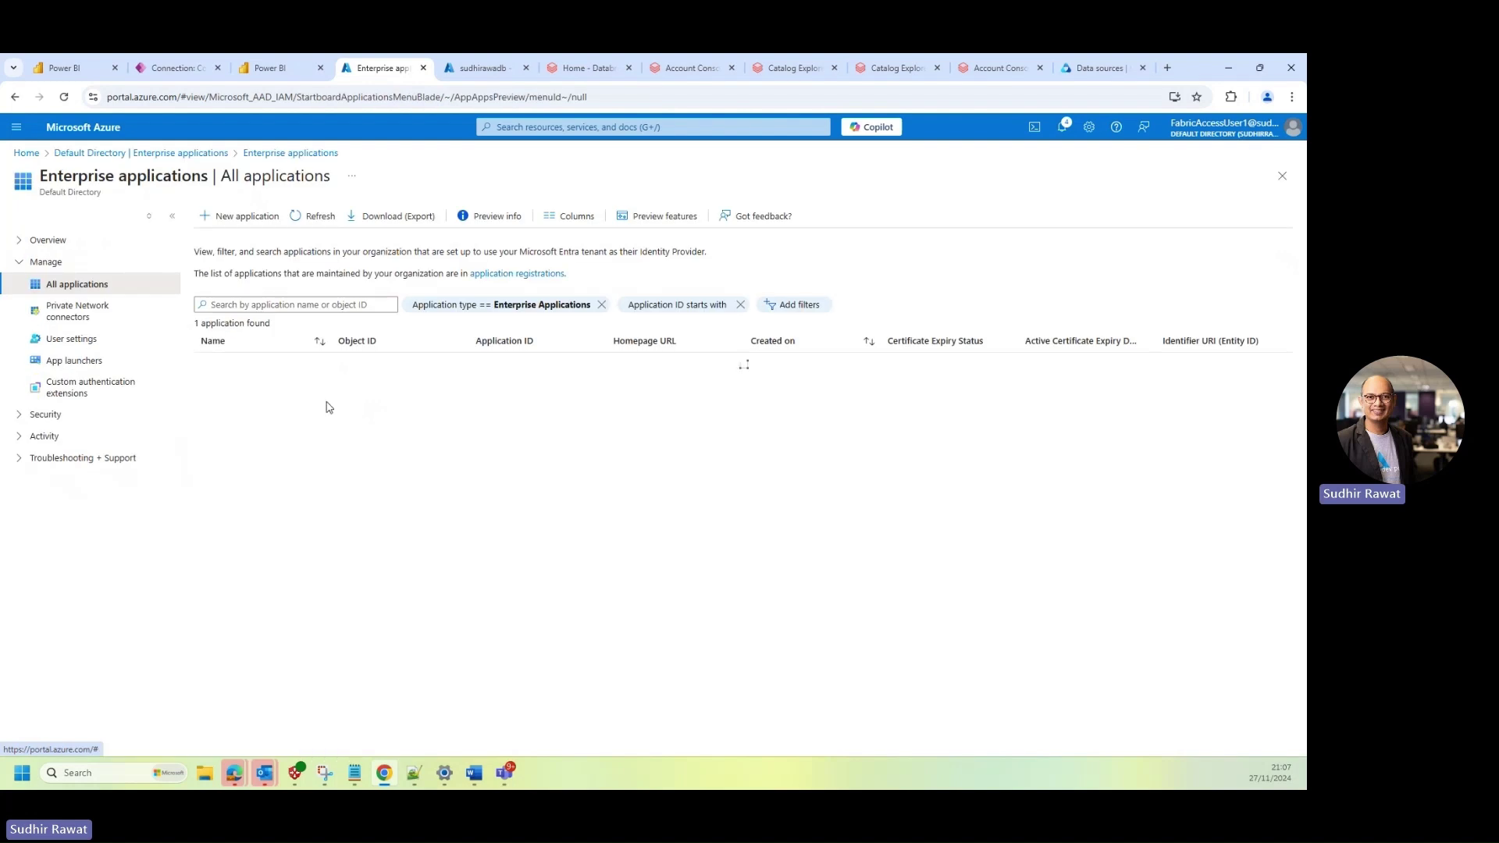
pyautogui.click(278, 306)
pyautogui.hotkey('ctrl', 'v')
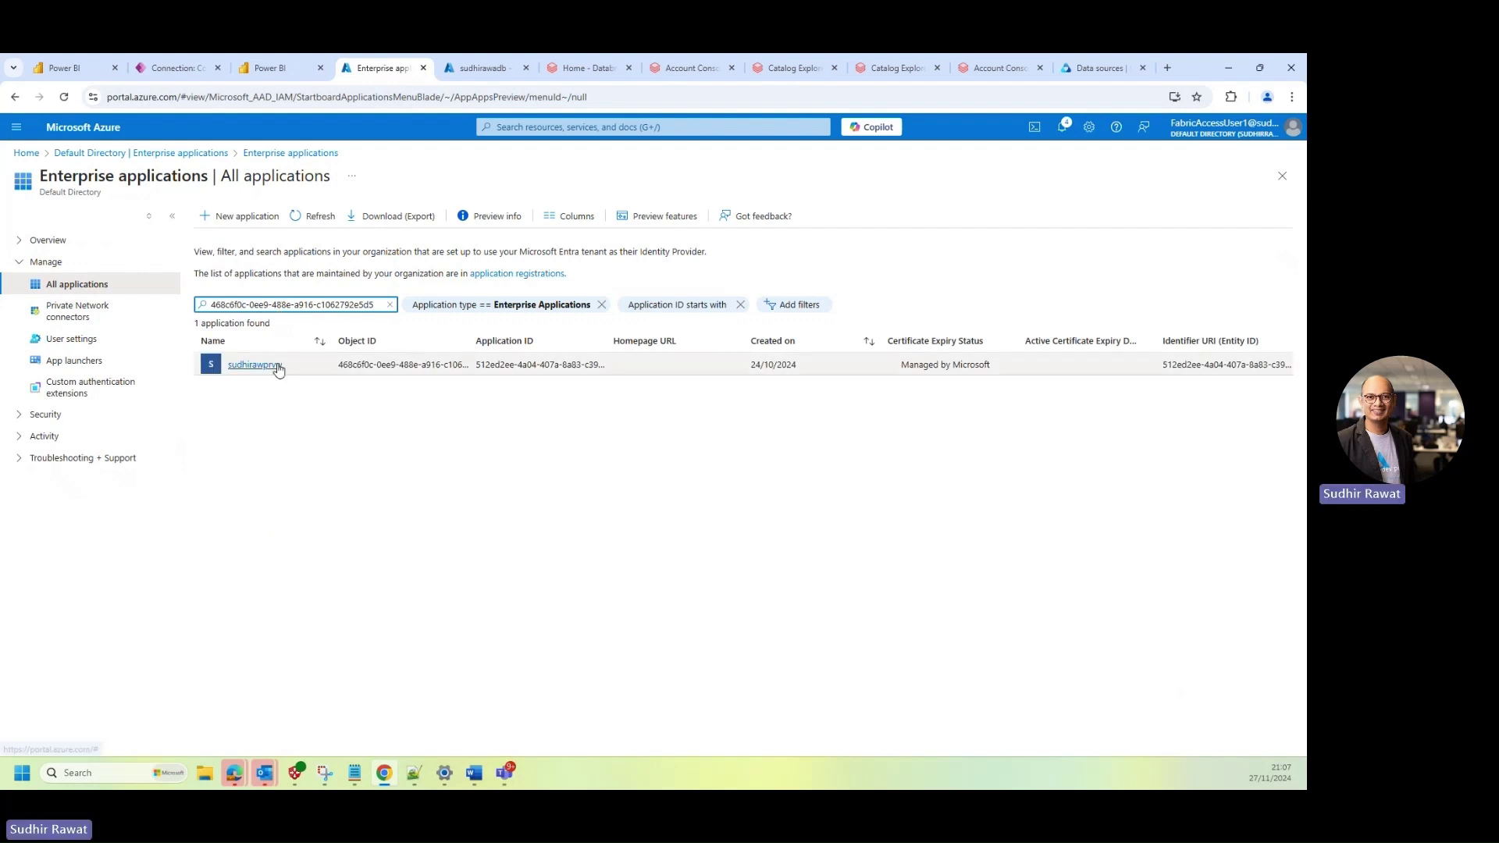
pyautogui.click(269, 367)
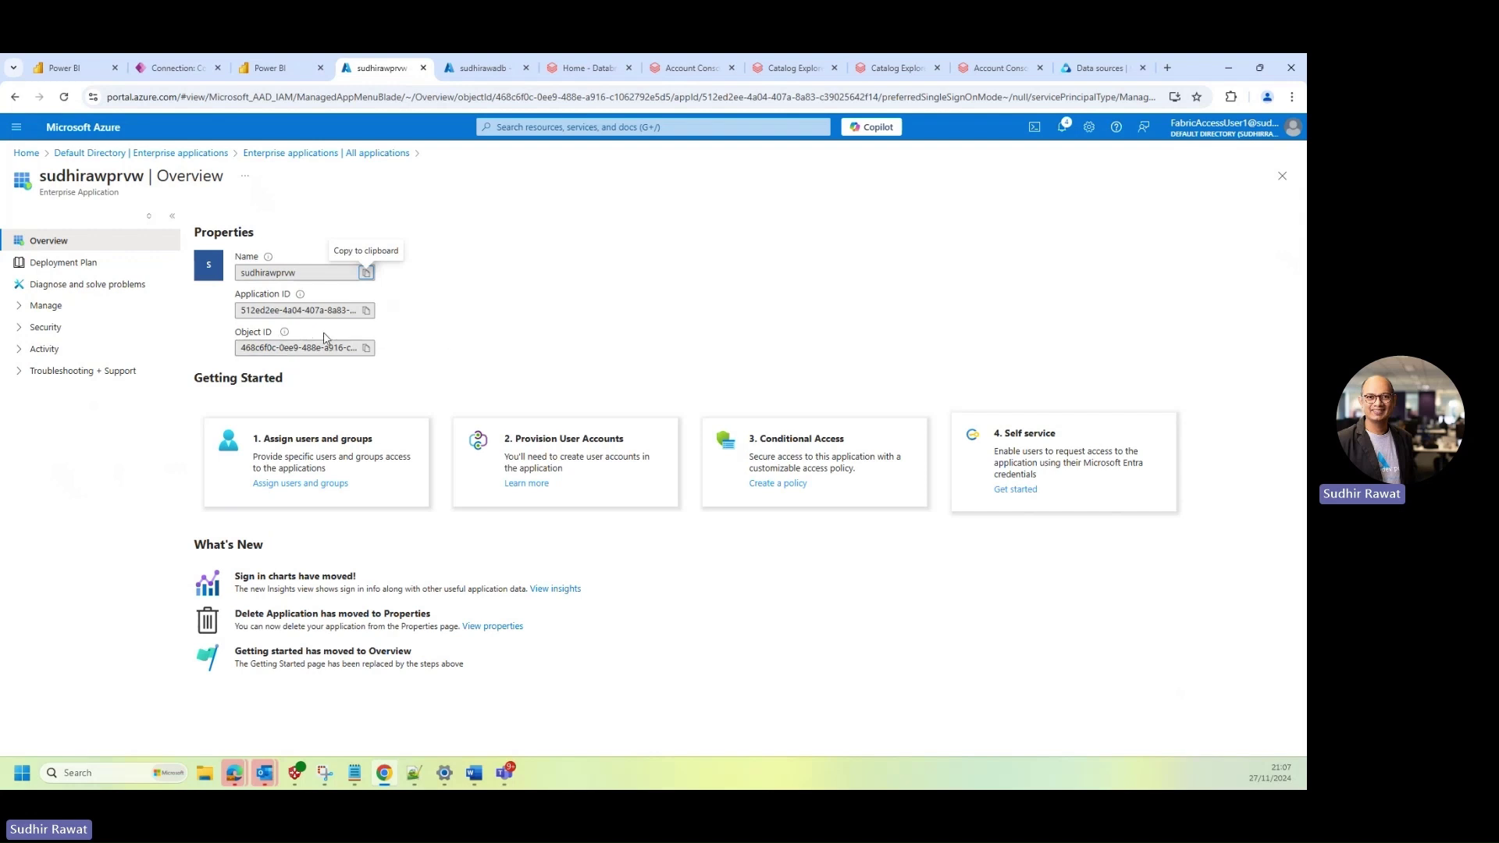
pyautogui.click(366, 311)
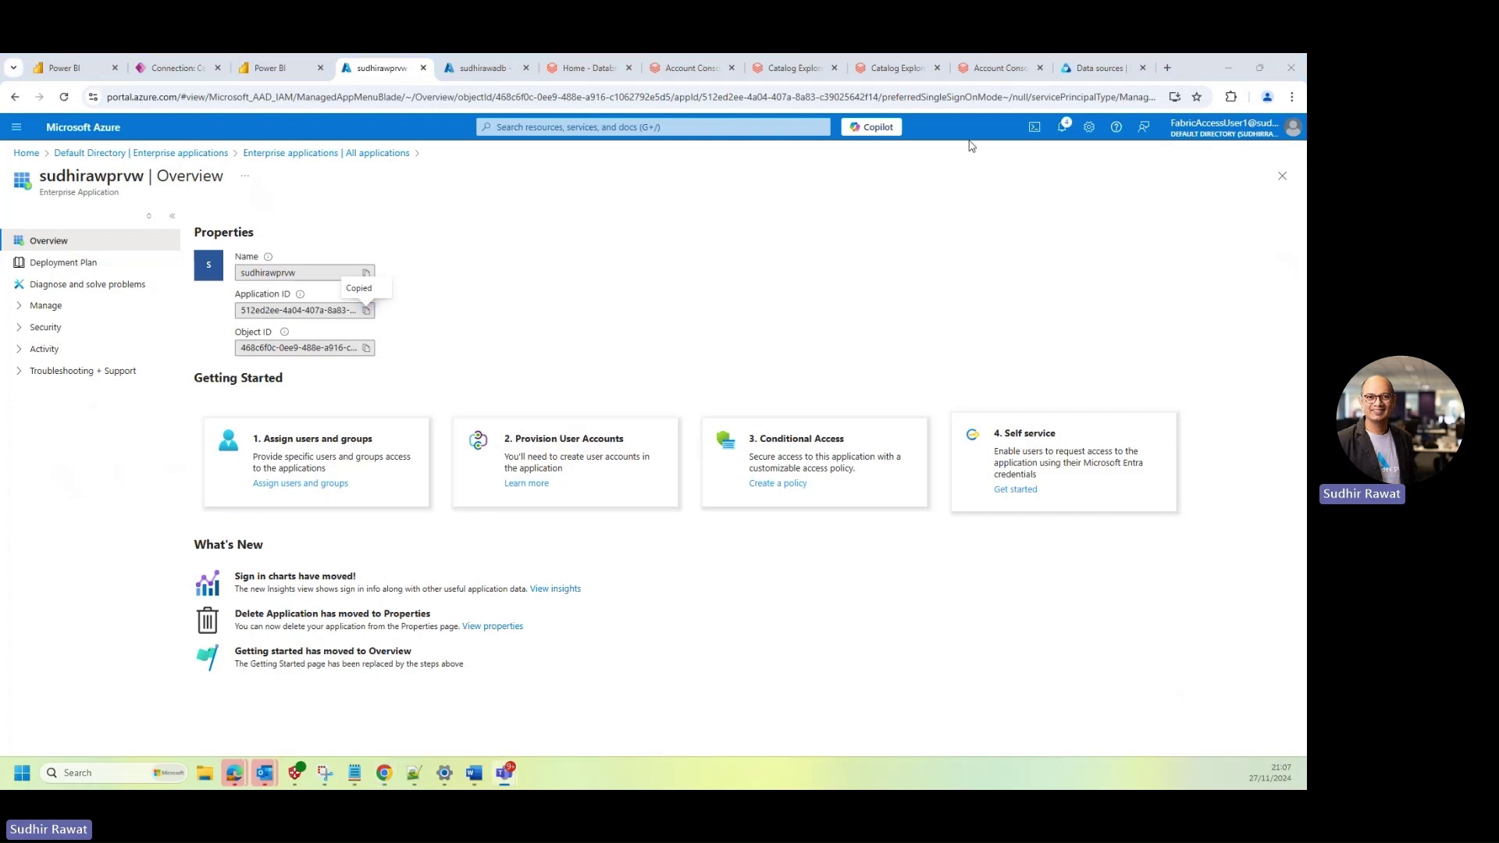
pyautogui.click(988, 74)
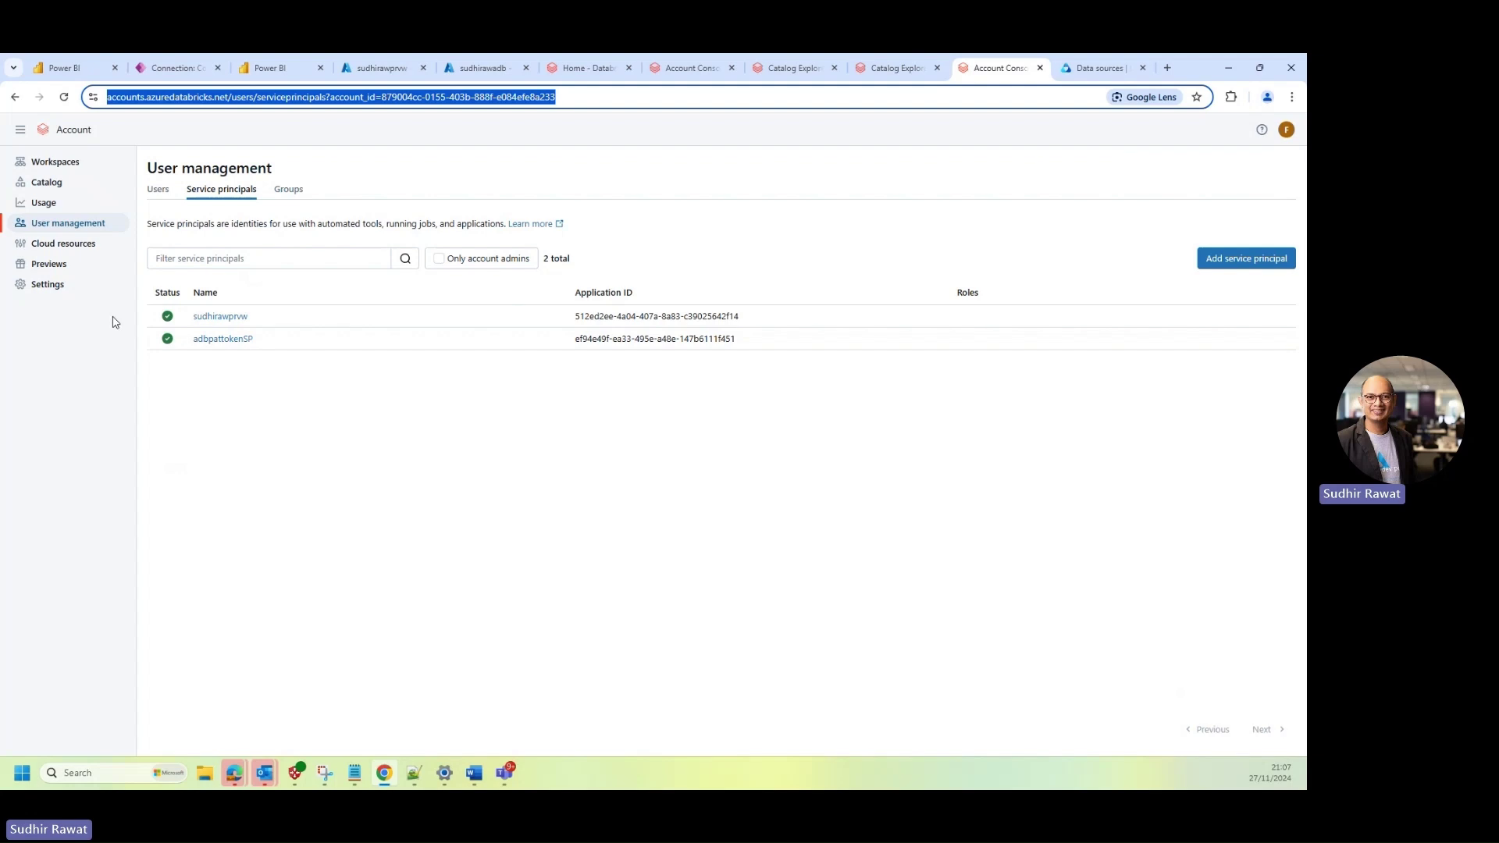
# - Add a Microsoft Entra ID managed service principal, pasting the copied application ID
pyautogui.click(92, 224)
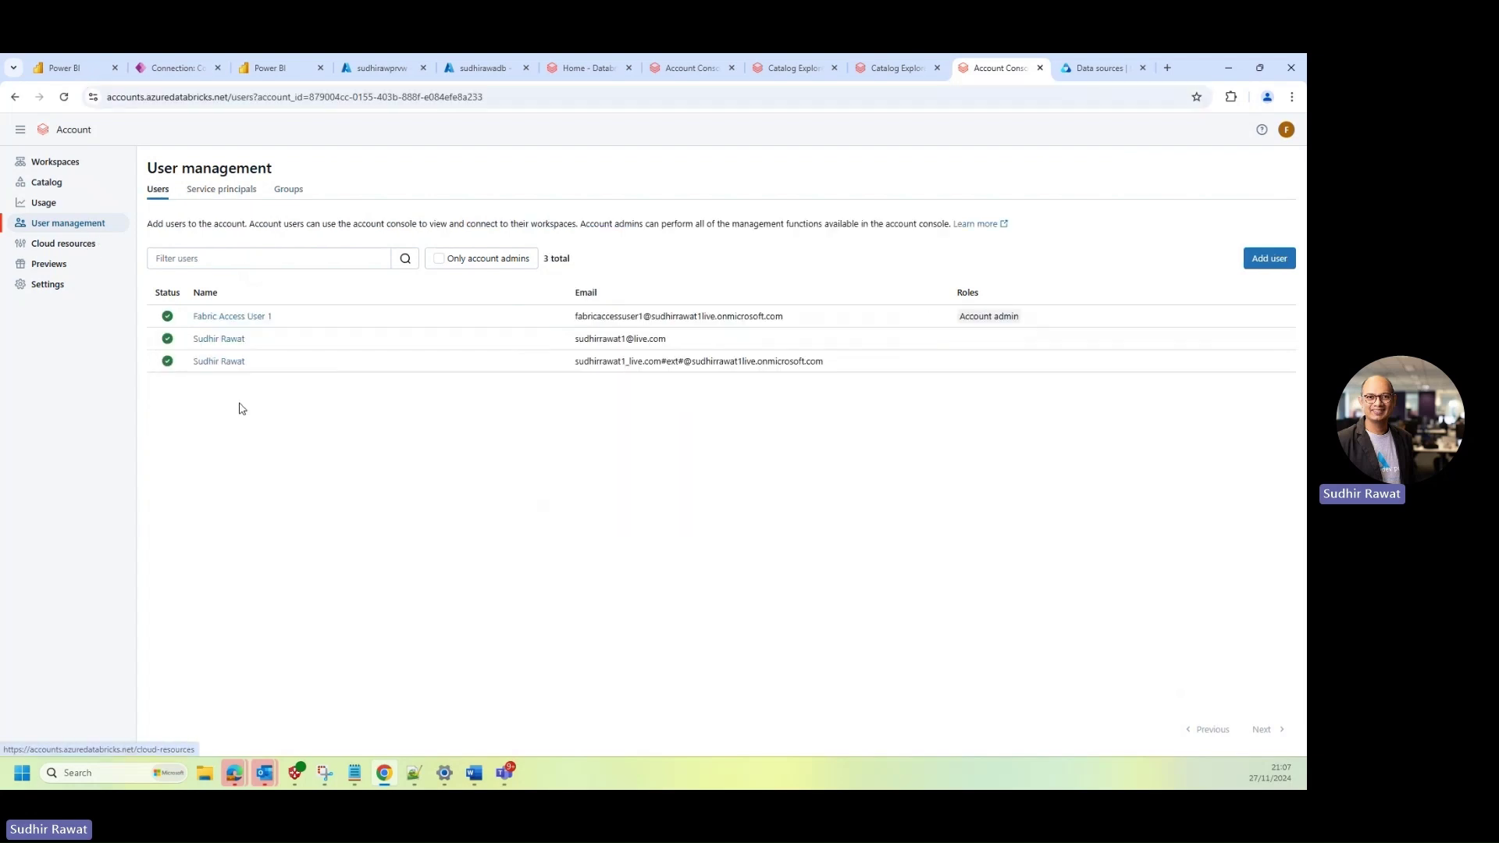
pyautogui.click(224, 190)
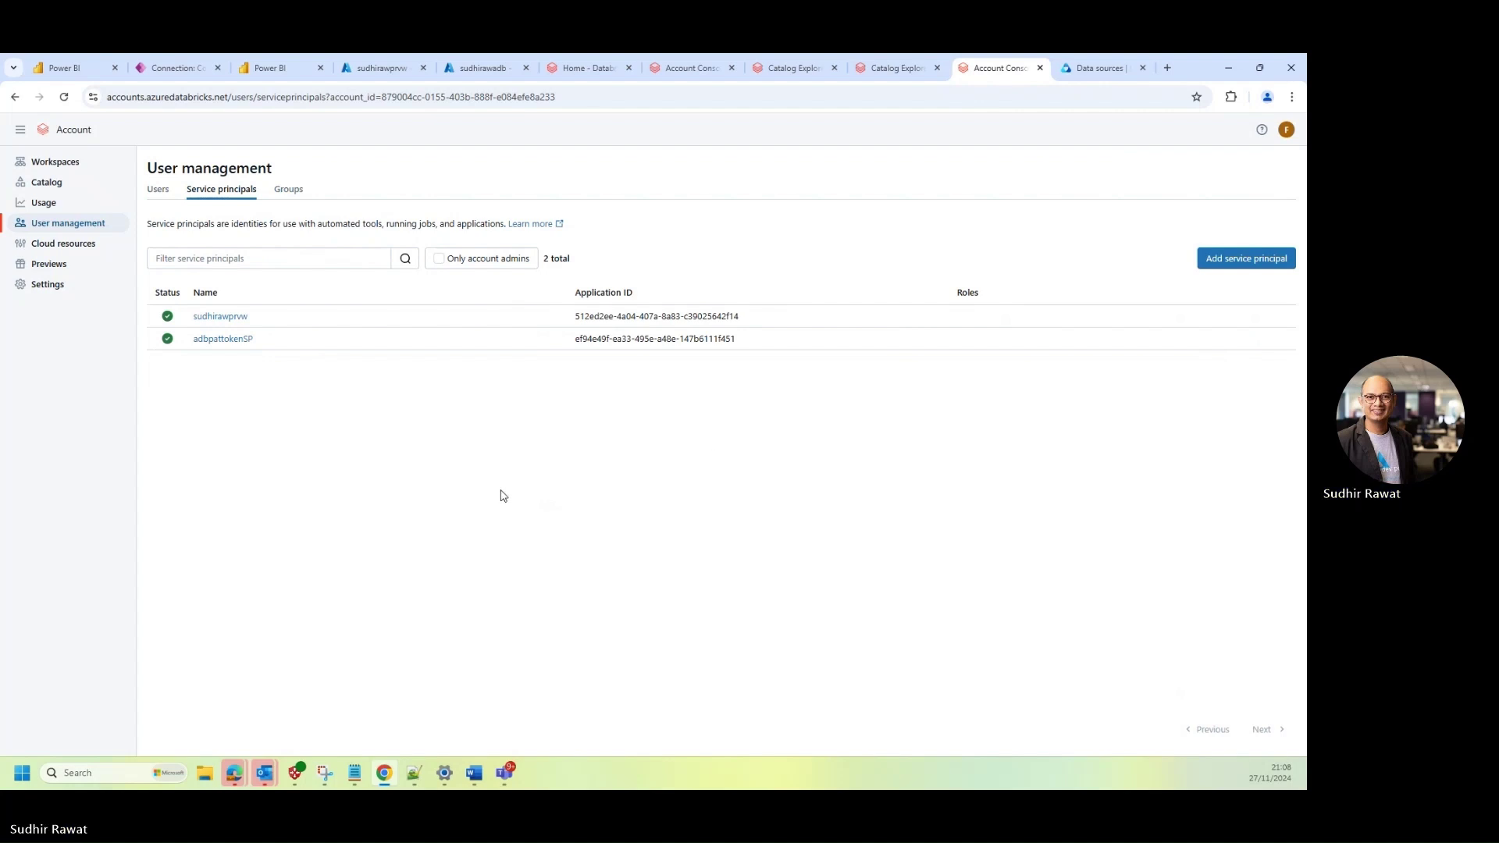
pyautogui.click(1237, 265)
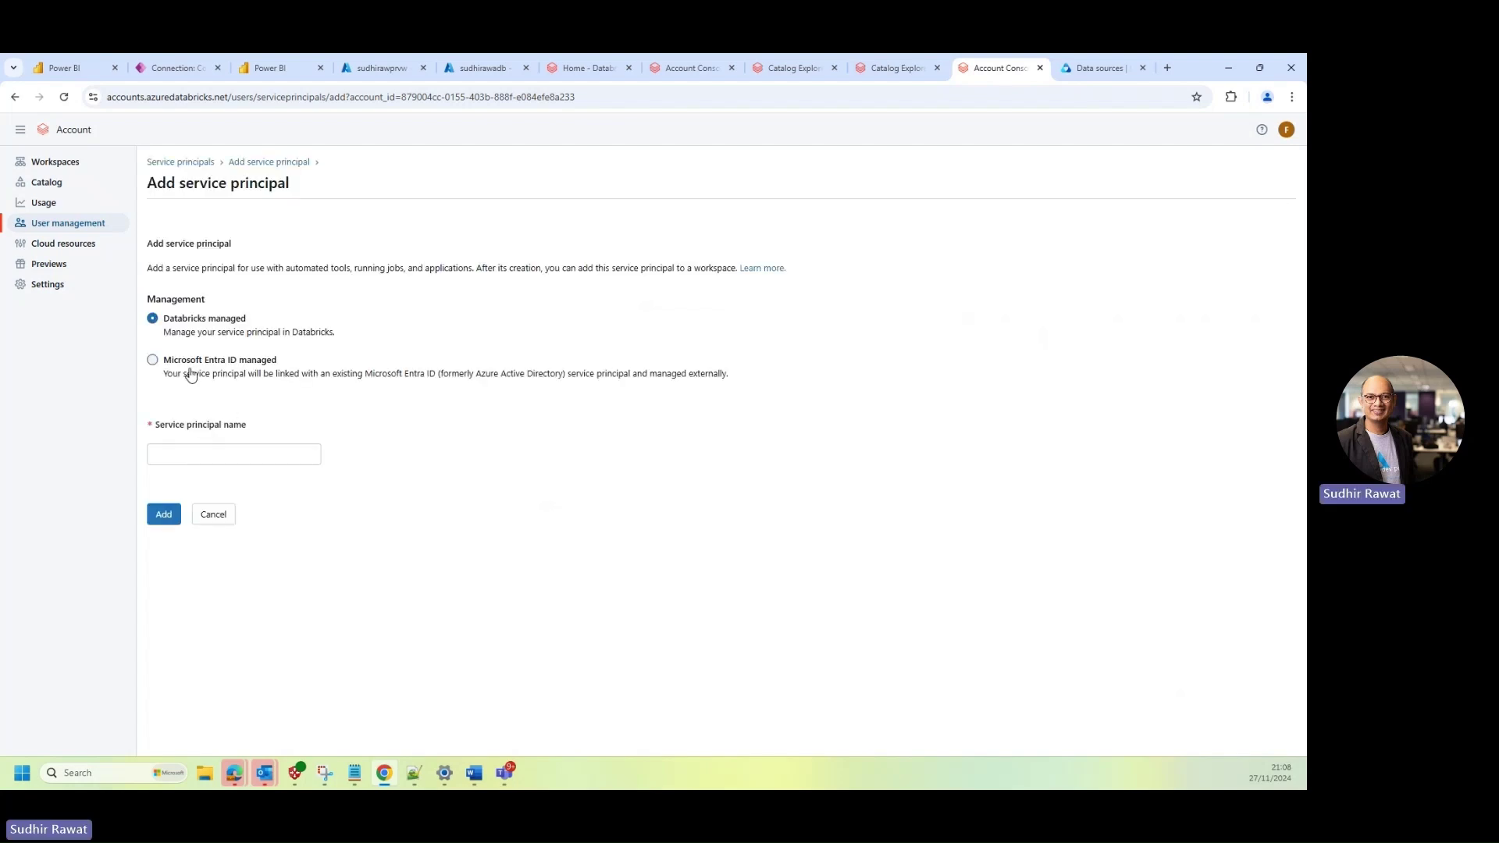
pyautogui.click(184, 362)
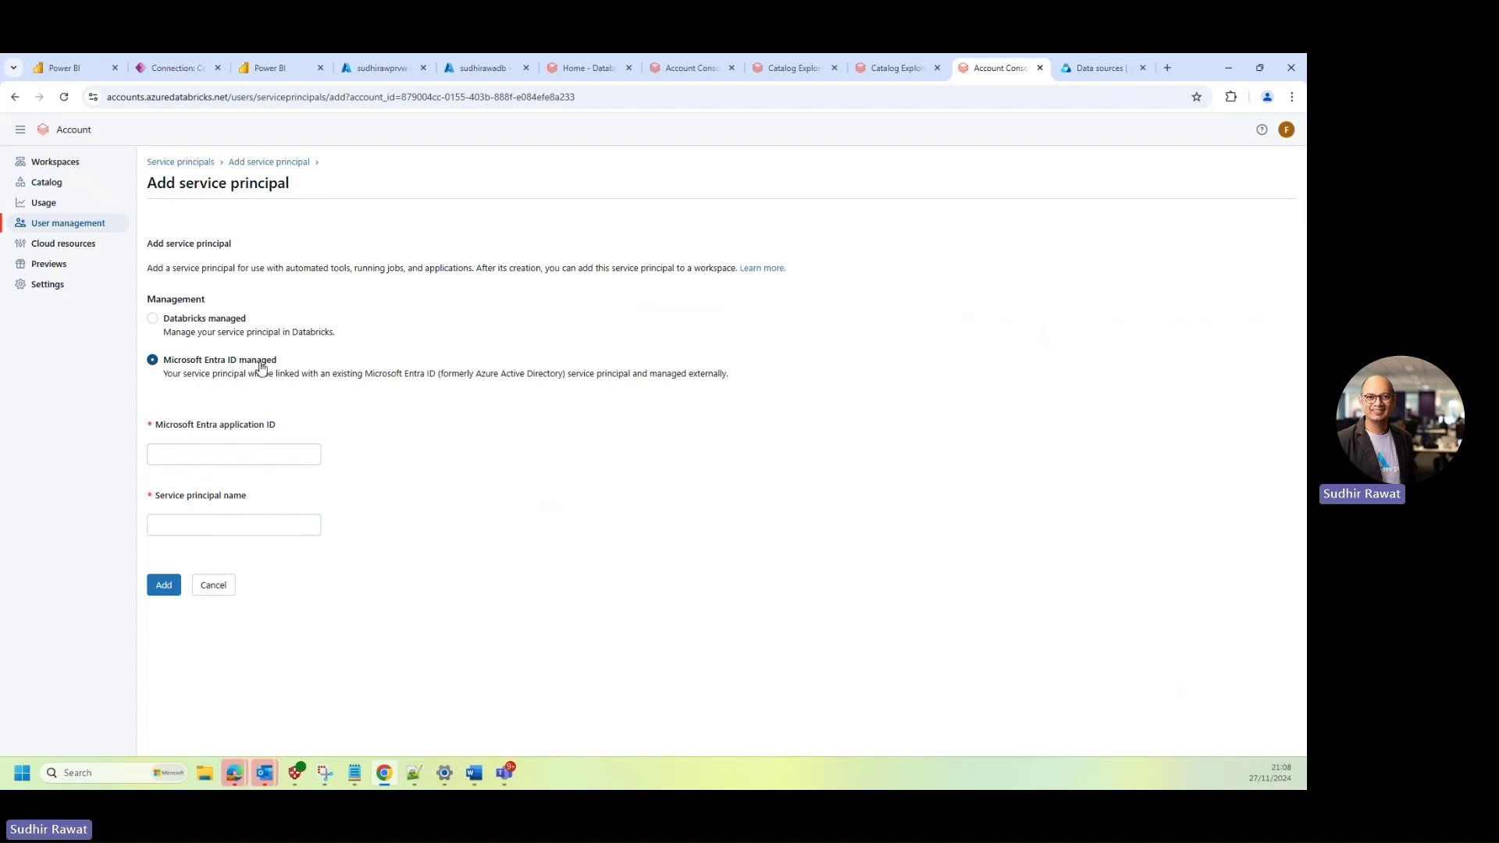
pyautogui.click(227, 454)
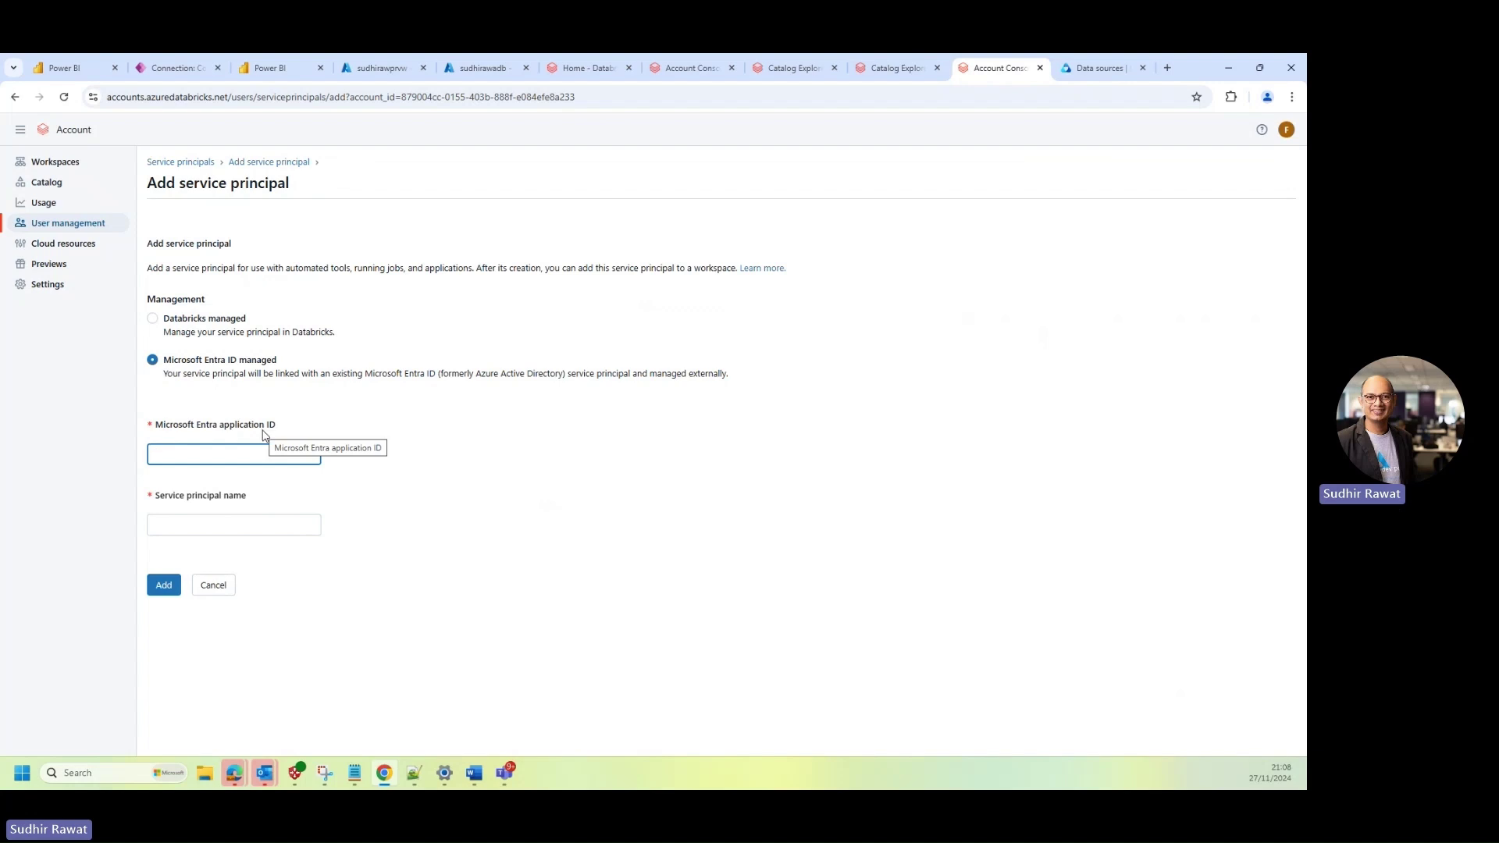
pyautogui.hotkey('ctrl', 'v')
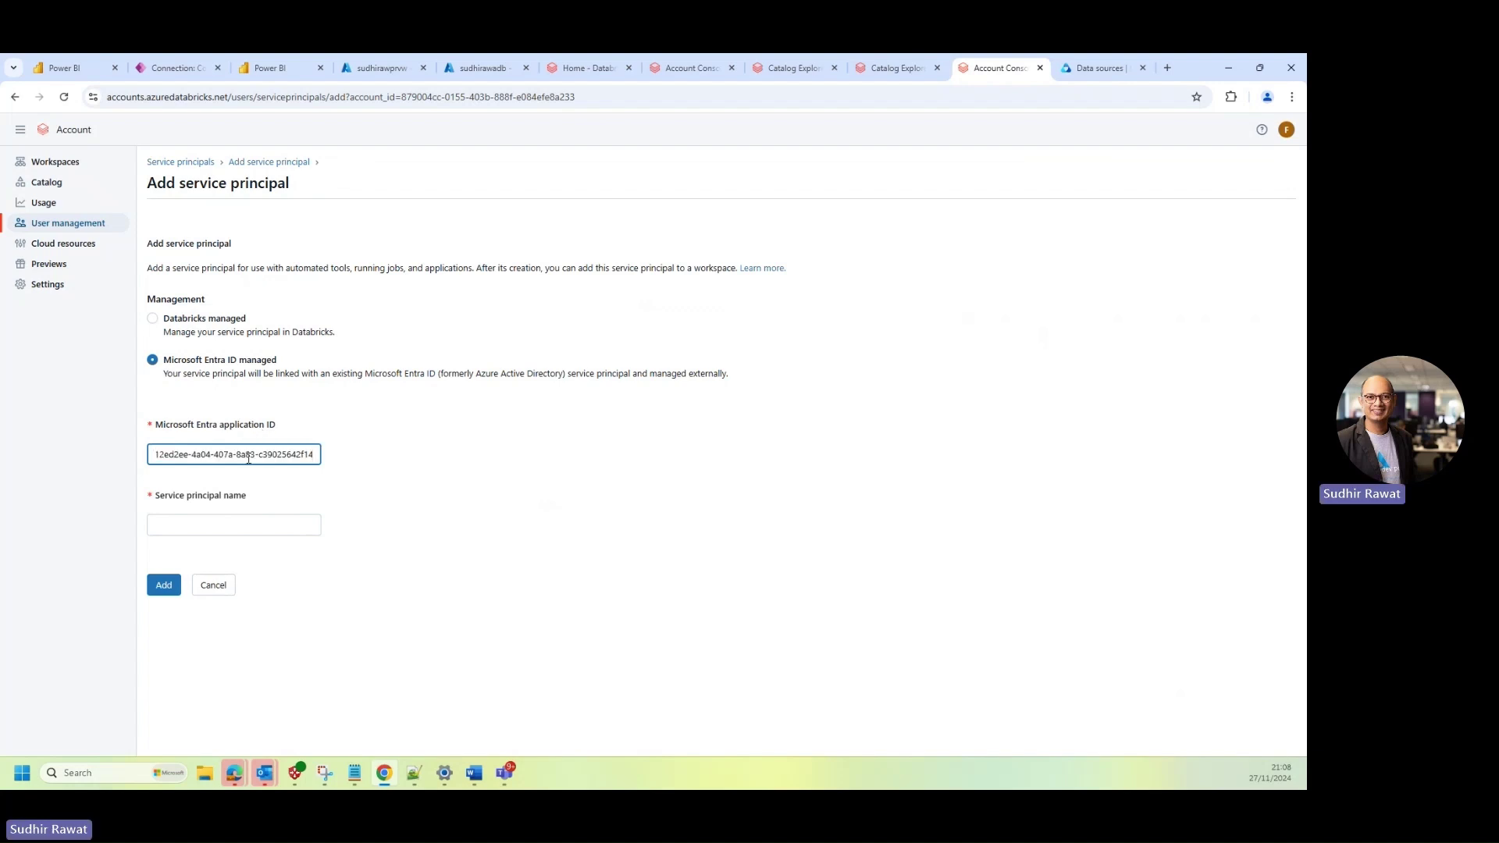
pyautogui.press('Home')
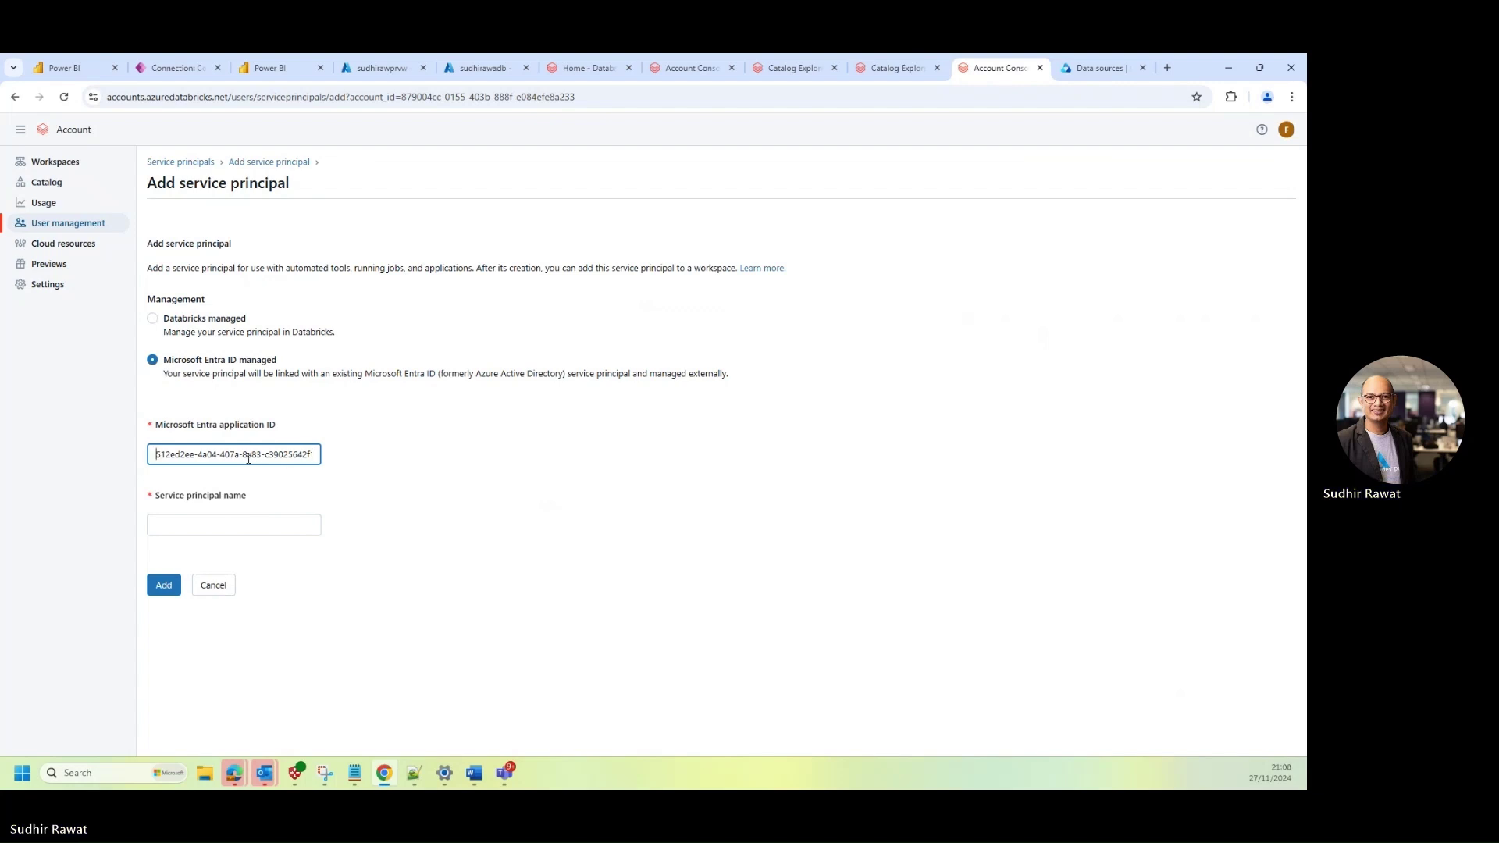
pyautogui.click(213, 525)
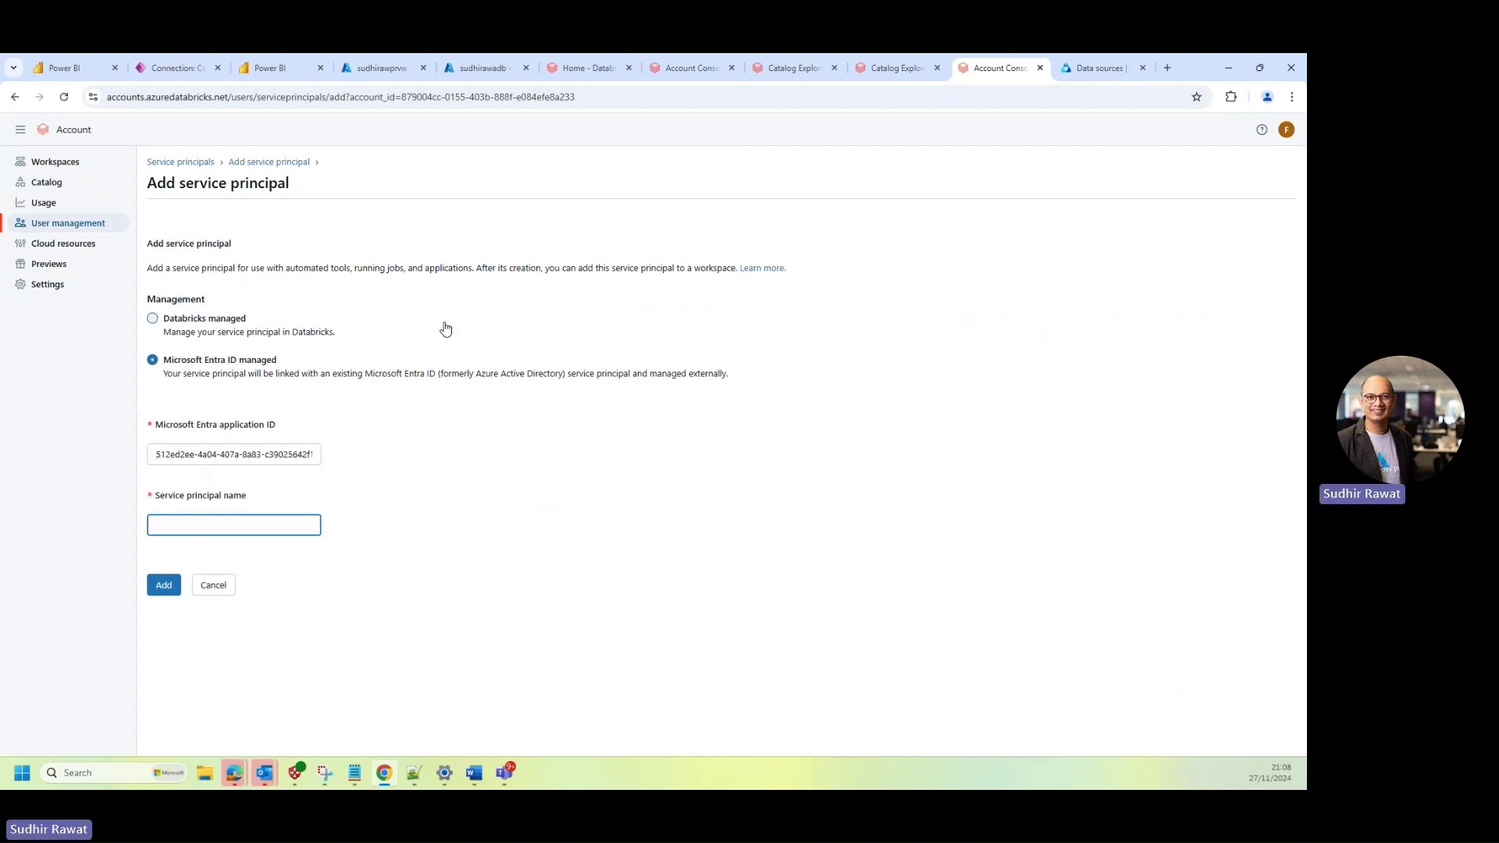
# - Copy the Azure application's name and paste it as the service principal name
pyautogui.click(390, 69)
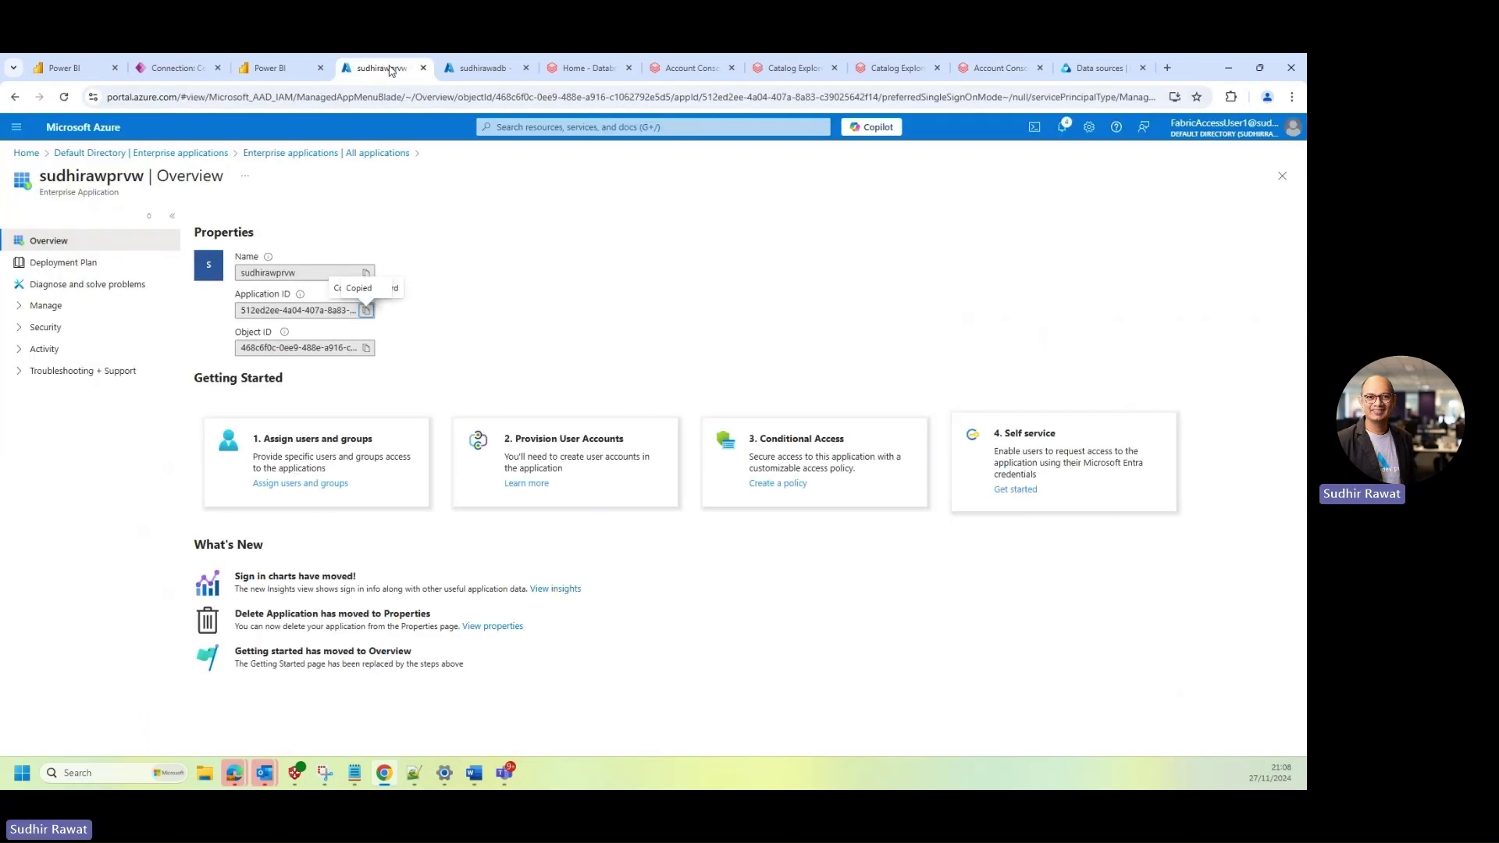
pyautogui.click(366, 273)
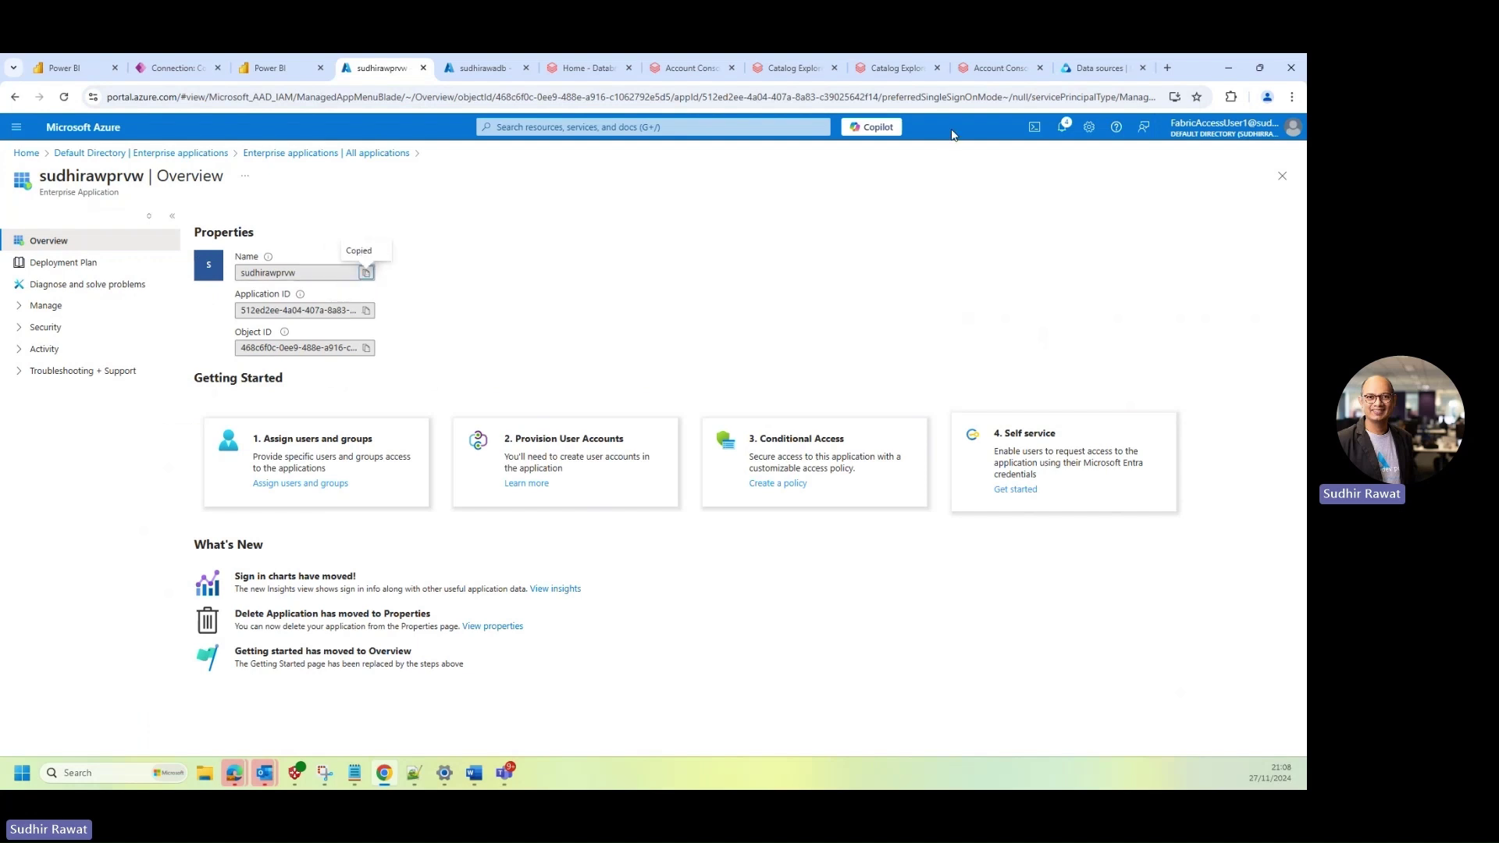
pyautogui.click(1000, 67)
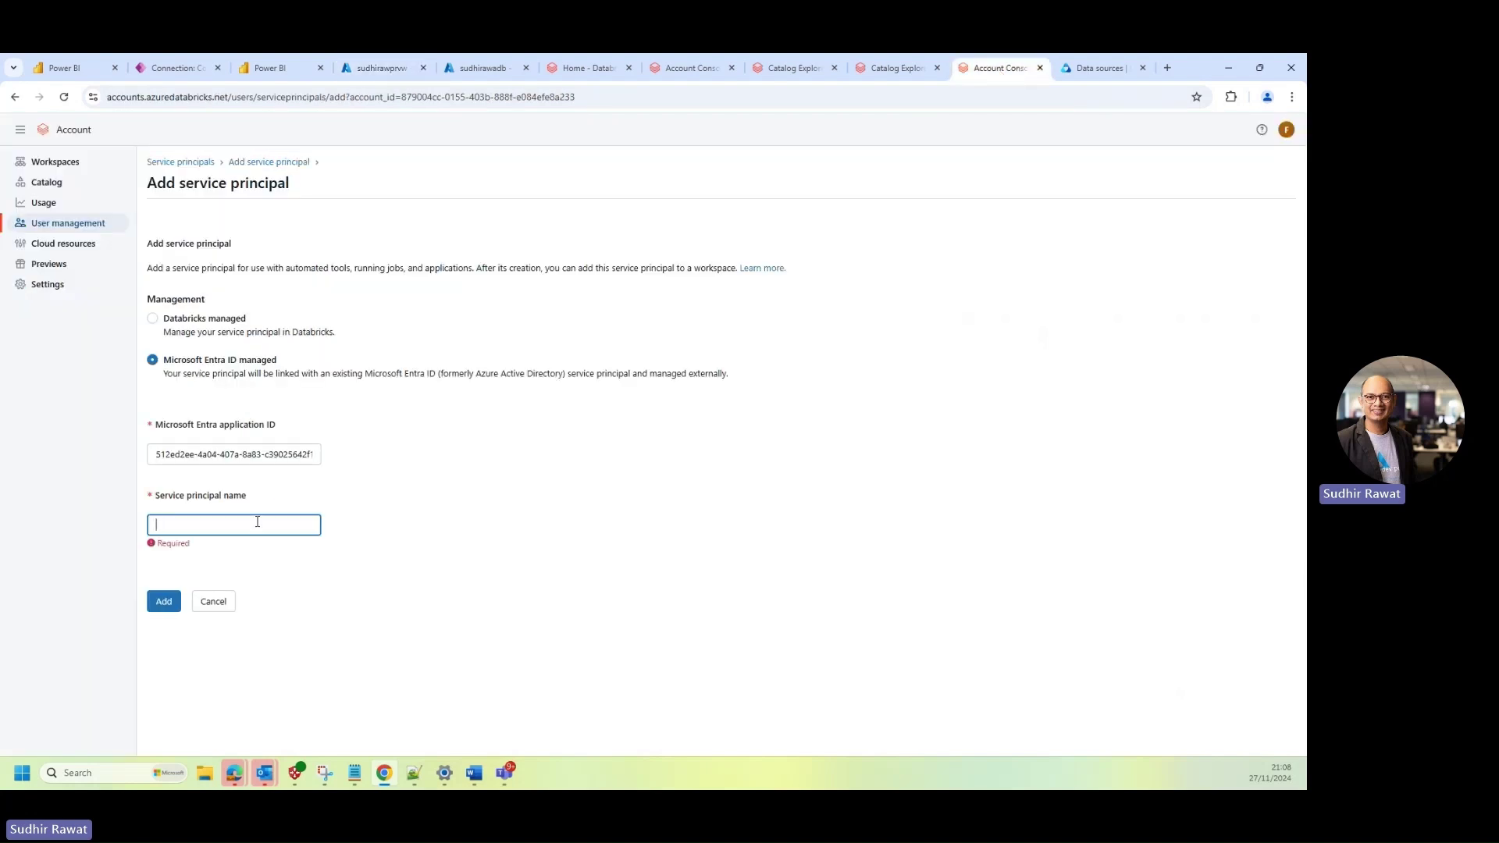
pyautogui.hotkey('ctrl', 'v')
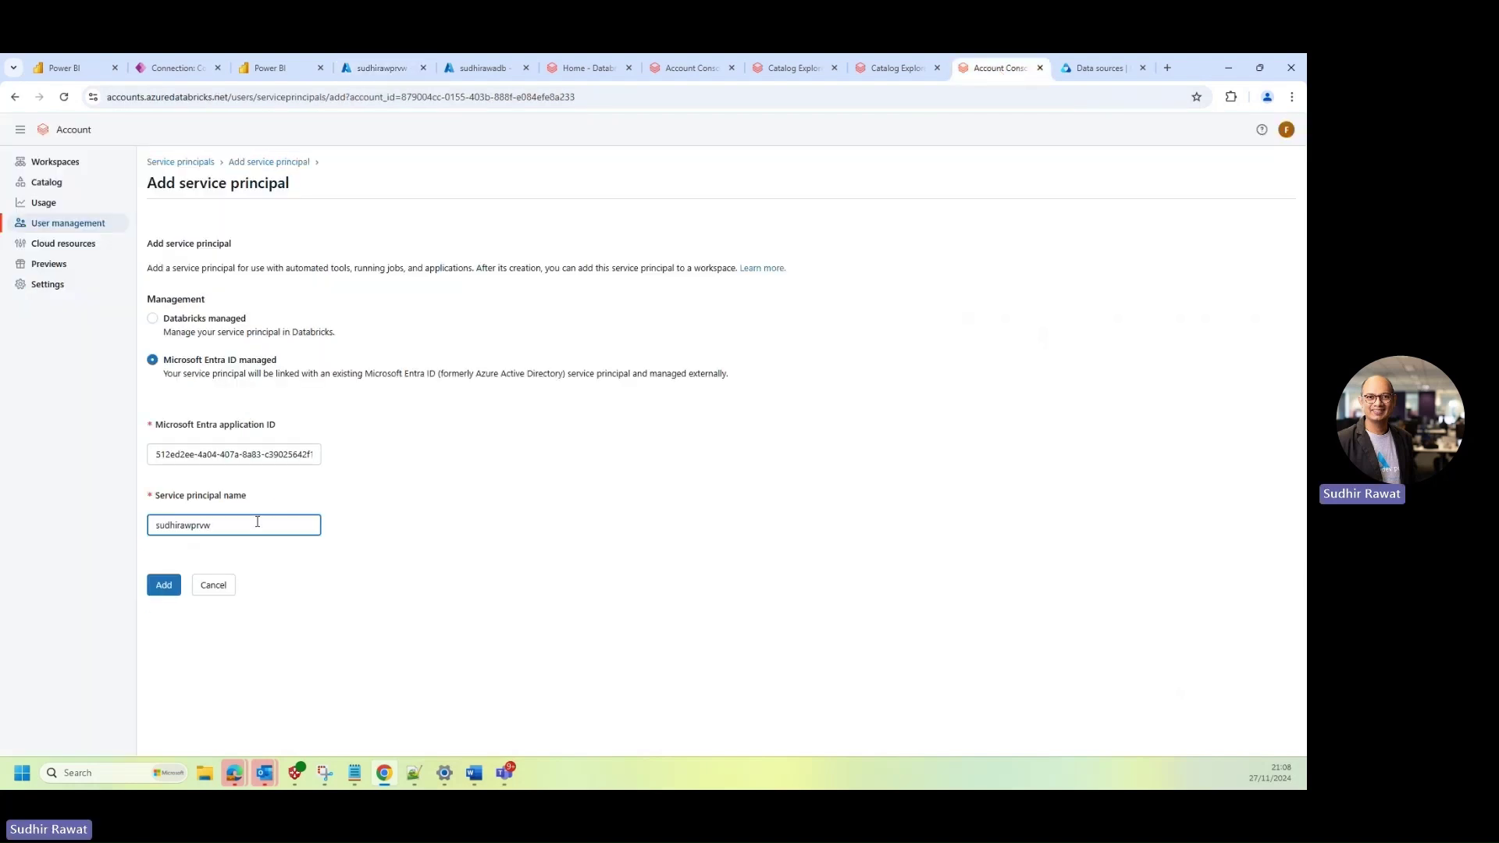
pyautogui.click(211, 587)
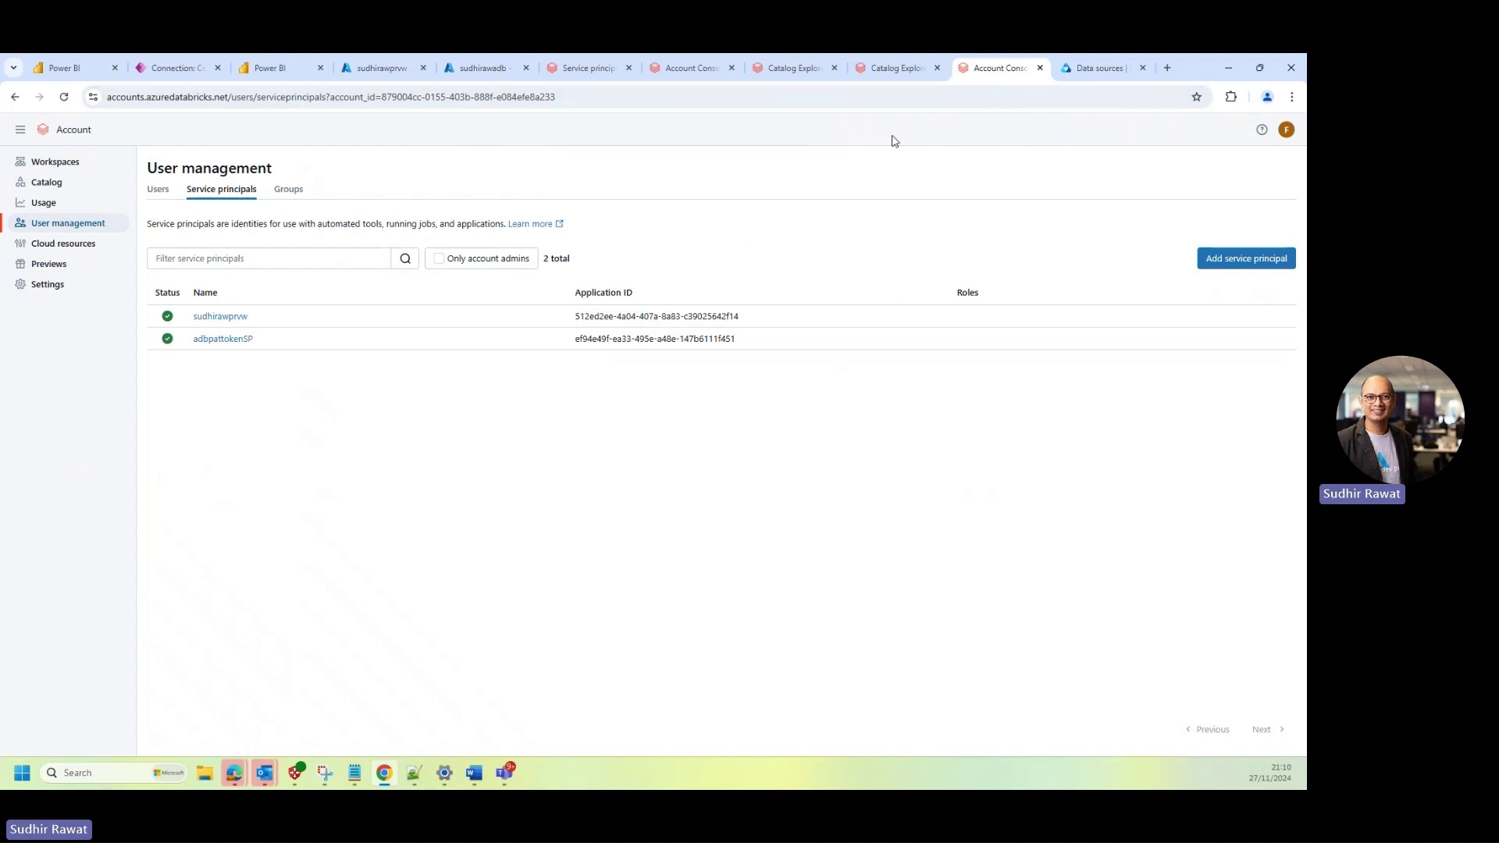
# - Open workspace Settings > Identity and access > Service principals
pyautogui.click(686, 77)
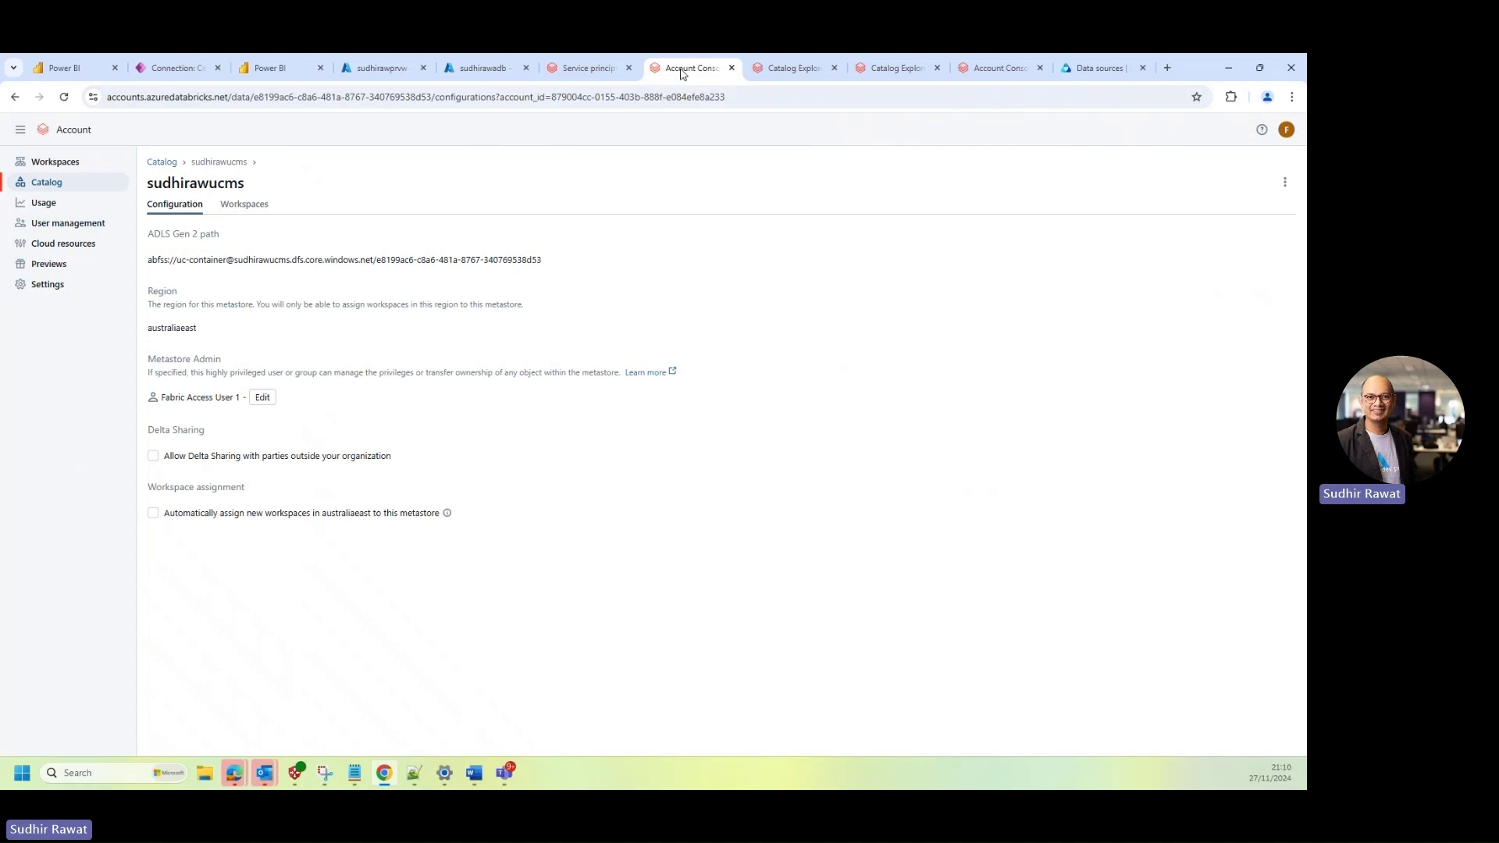
pyautogui.click(587, 70)
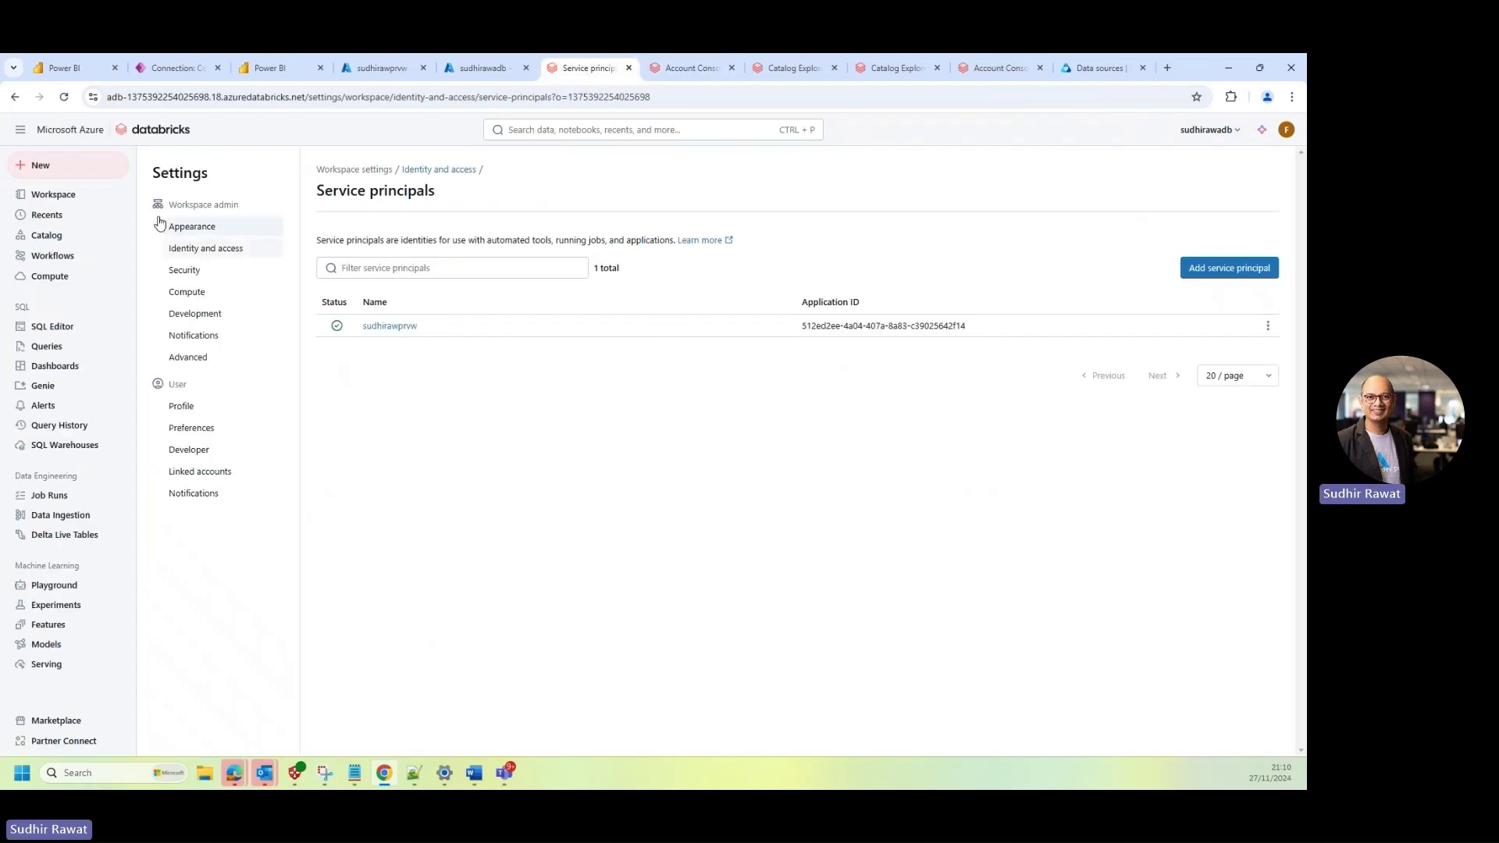
pyautogui.click(53, 194)
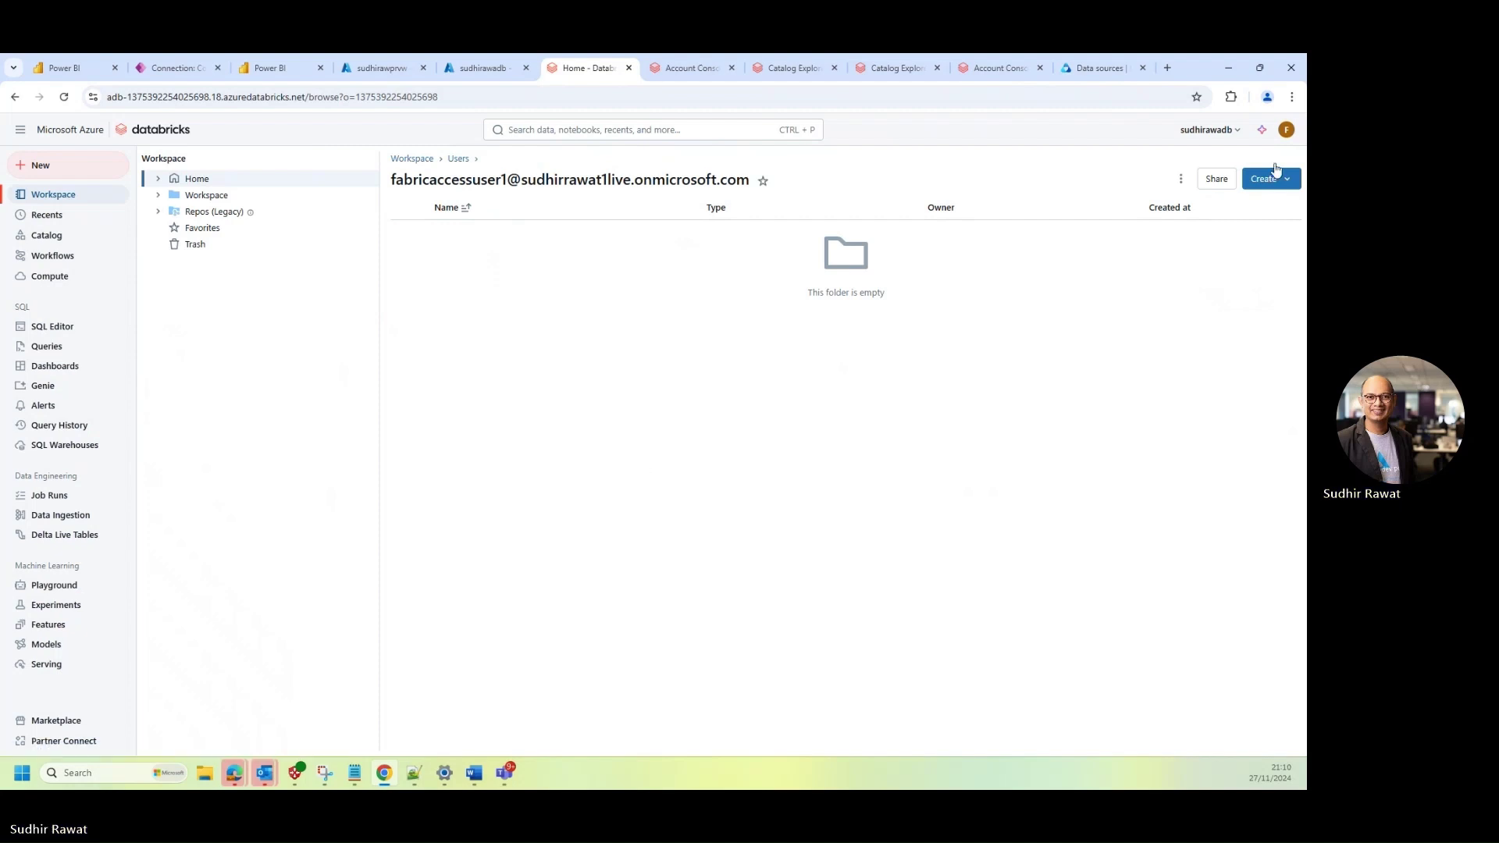
pyautogui.click(1288, 131)
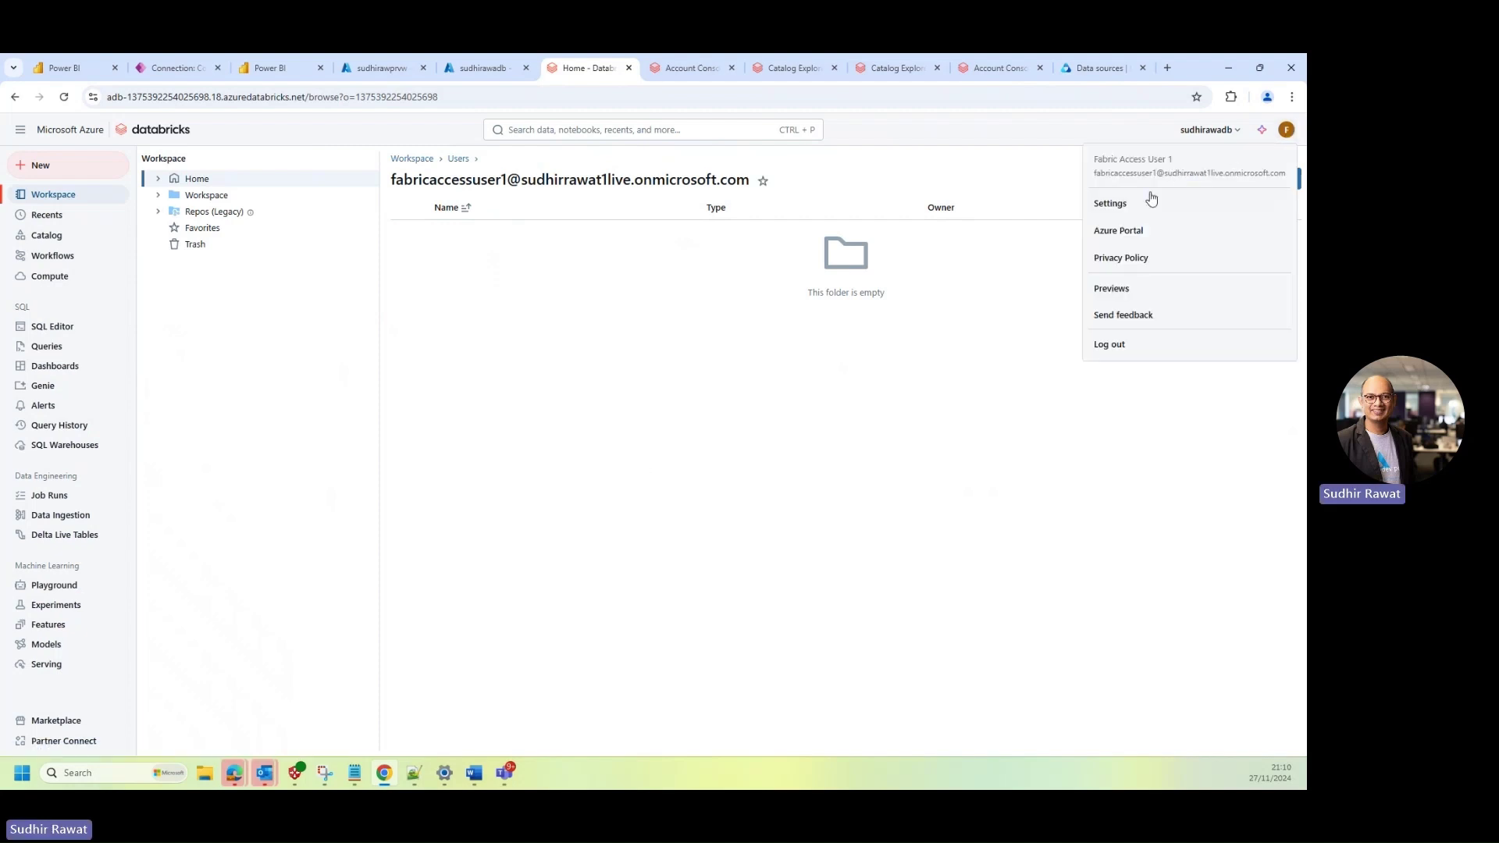
pyautogui.click(1133, 210)
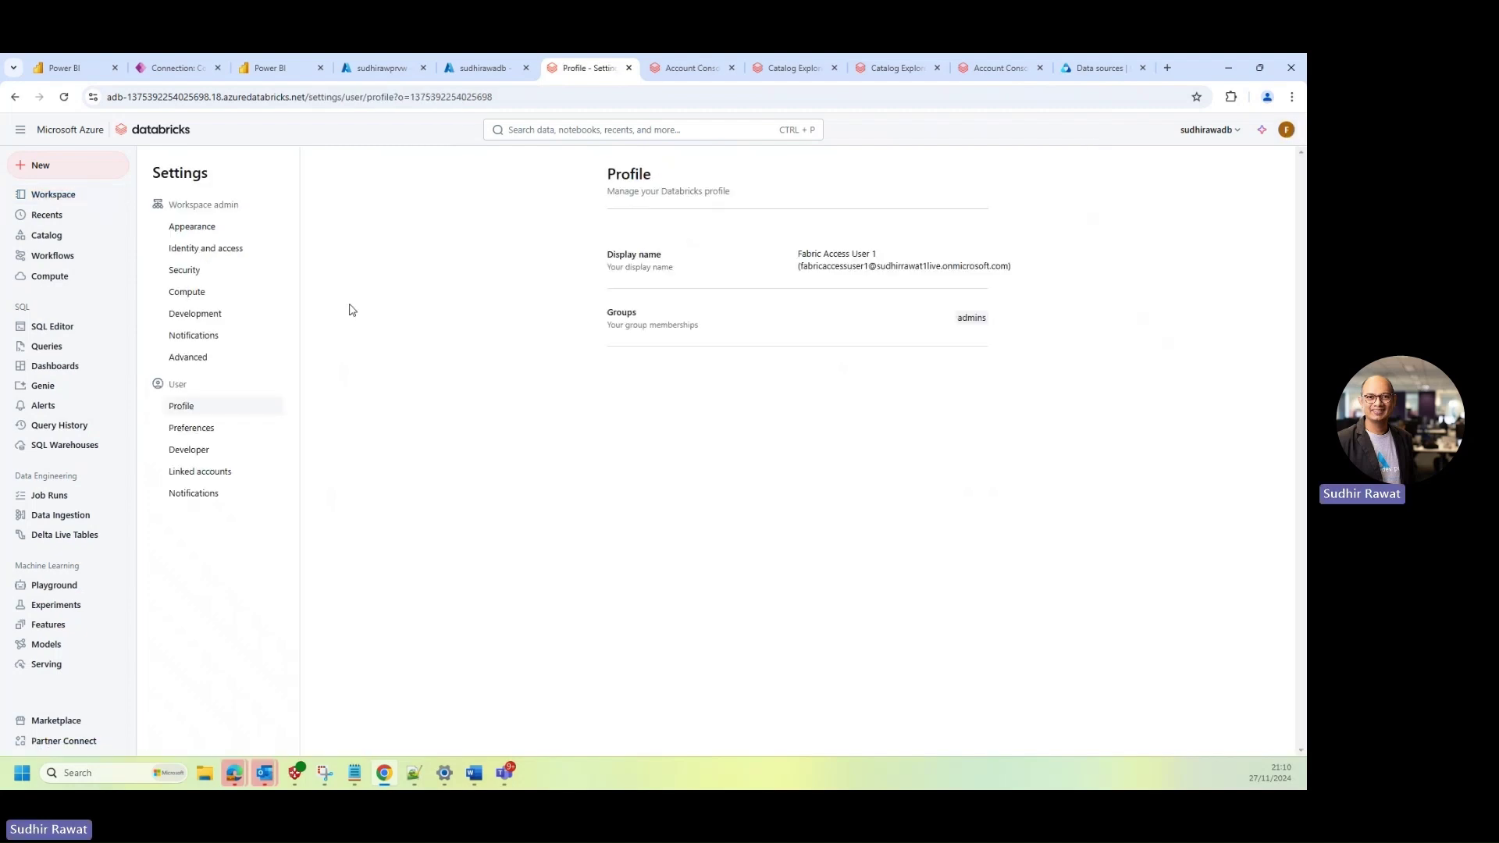
pyautogui.click(210, 250)
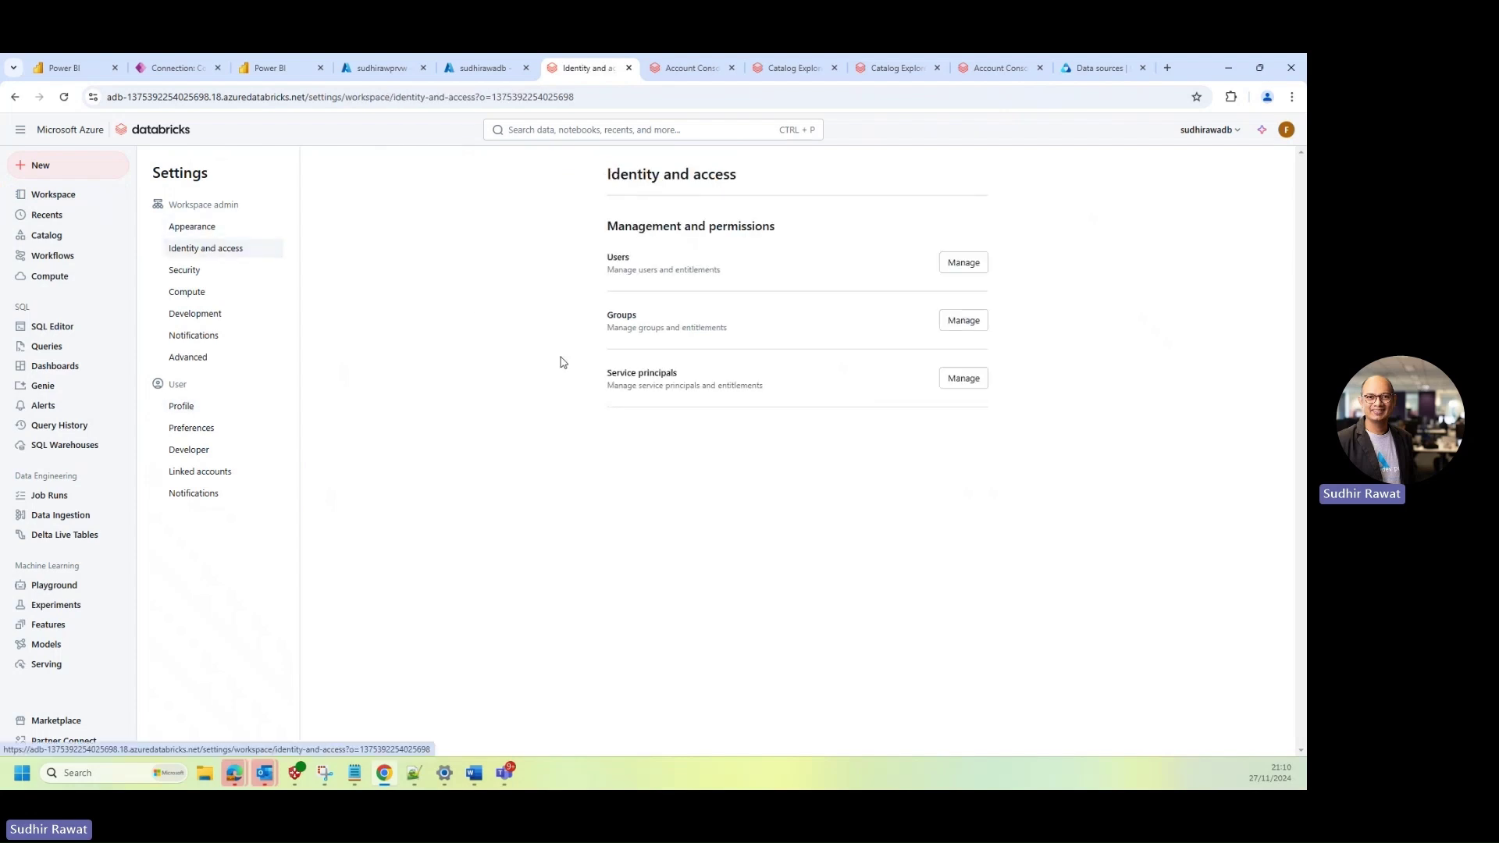
pyautogui.click(963, 378)
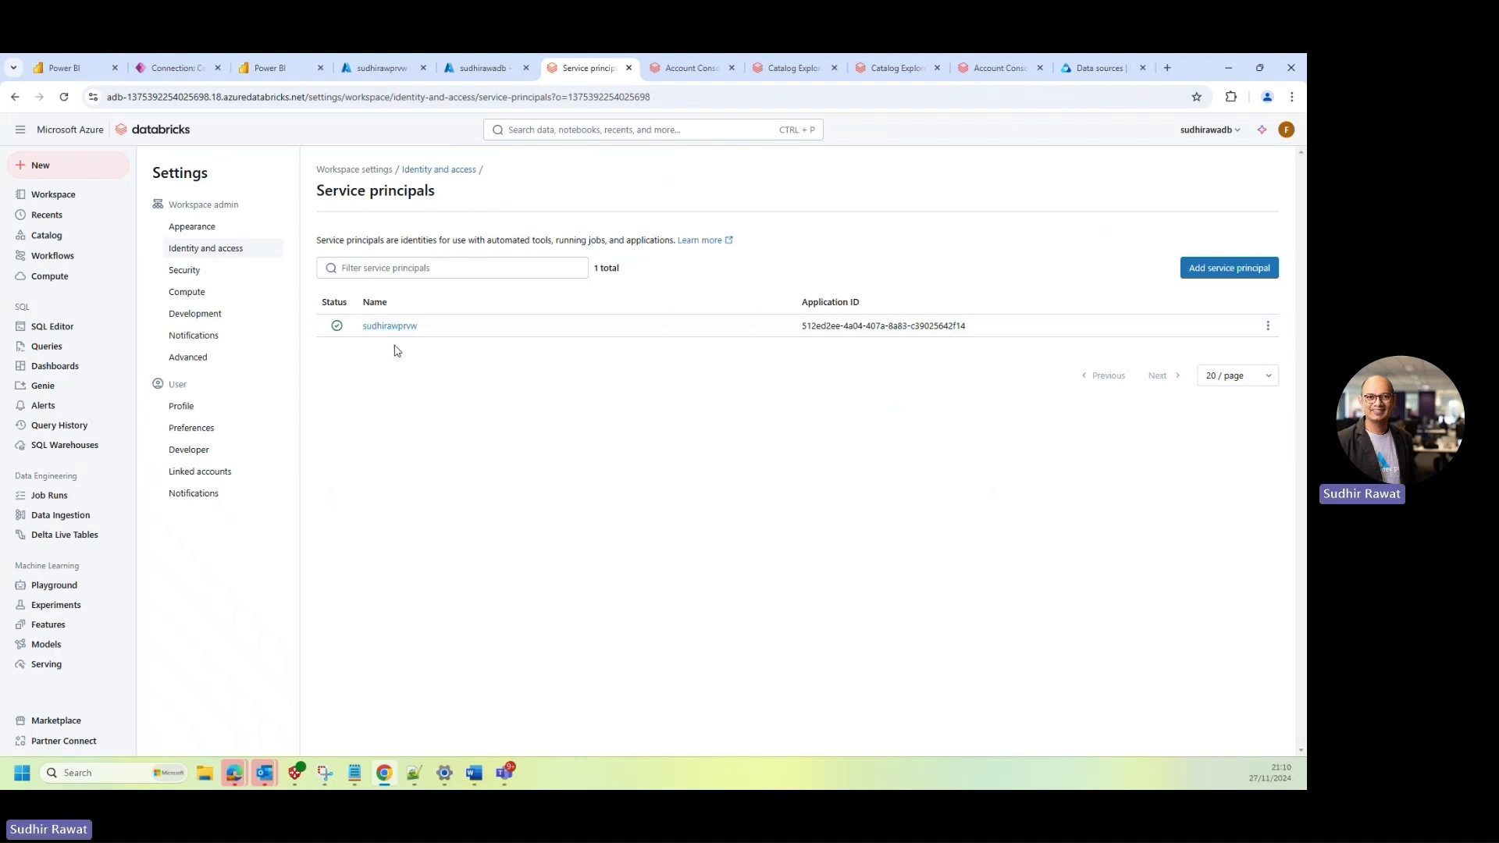
# - Look through the Add service principal dialog's options, then cancel without adding one
pyautogui.click(1226, 269)
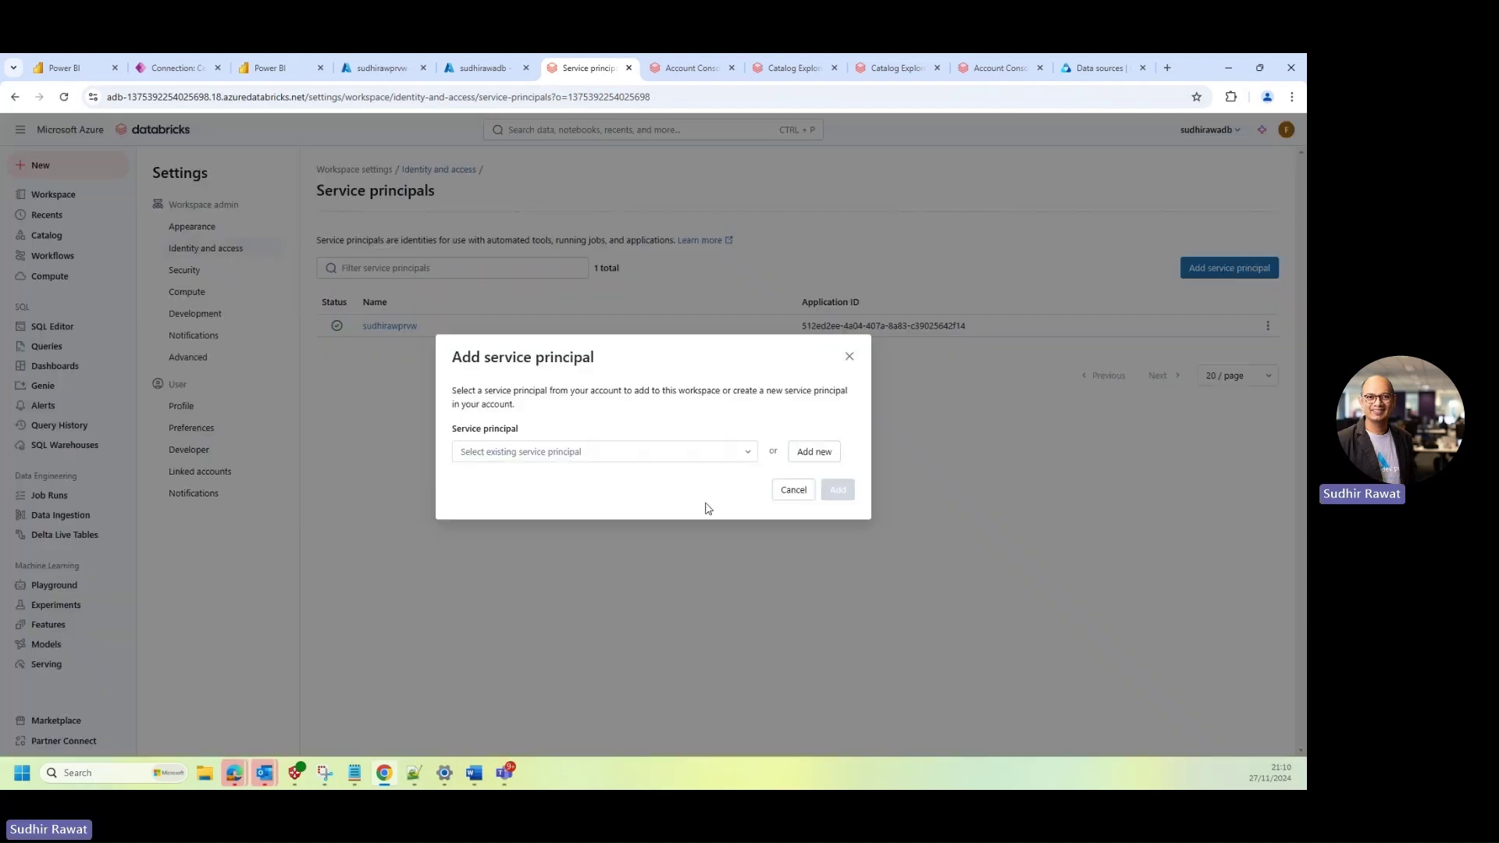
pyautogui.click(562, 449)
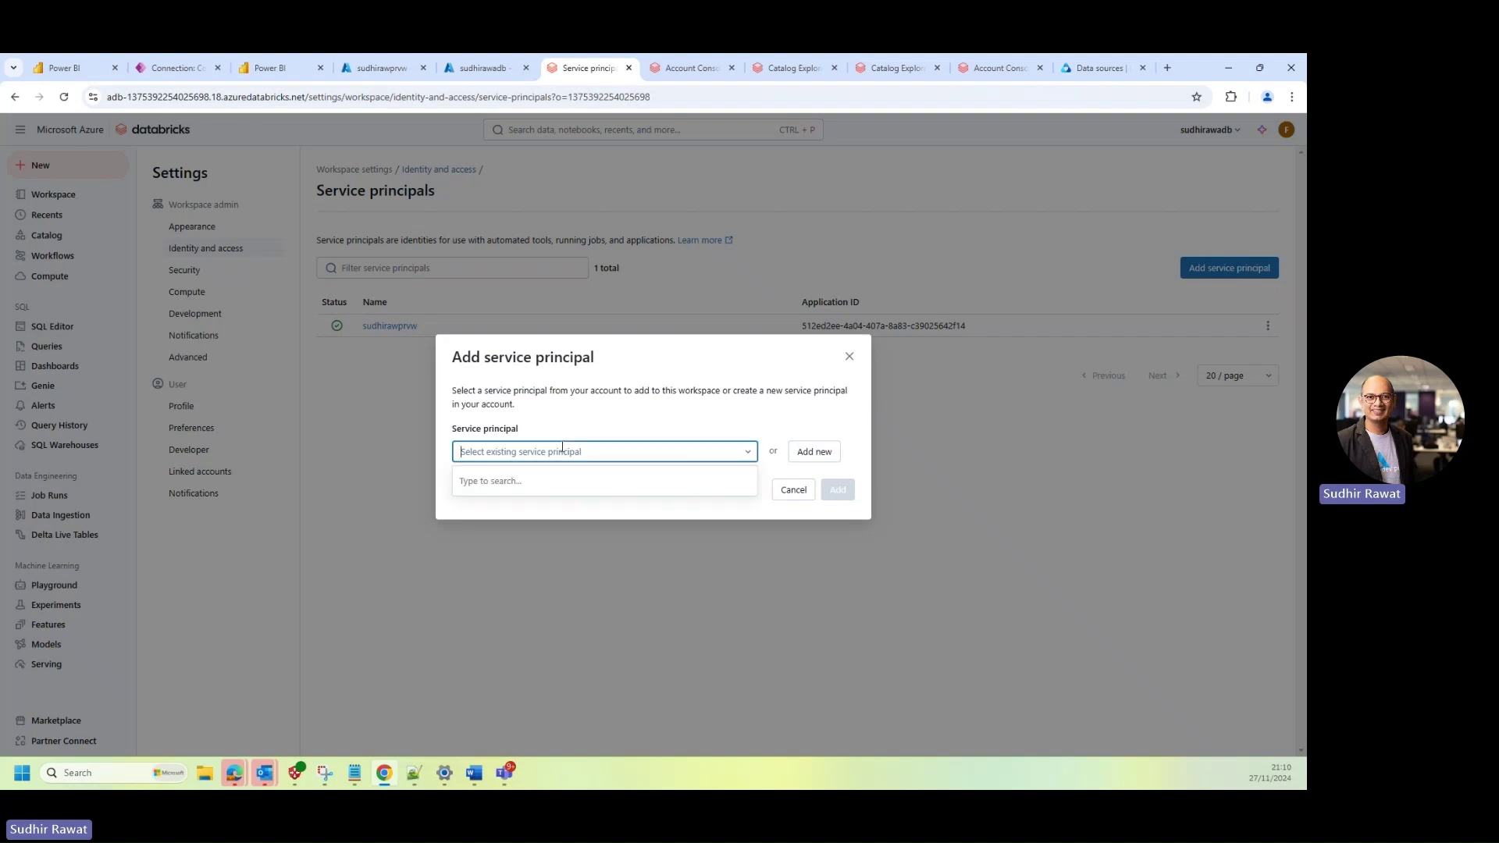
pyautogui.click(813, 451)
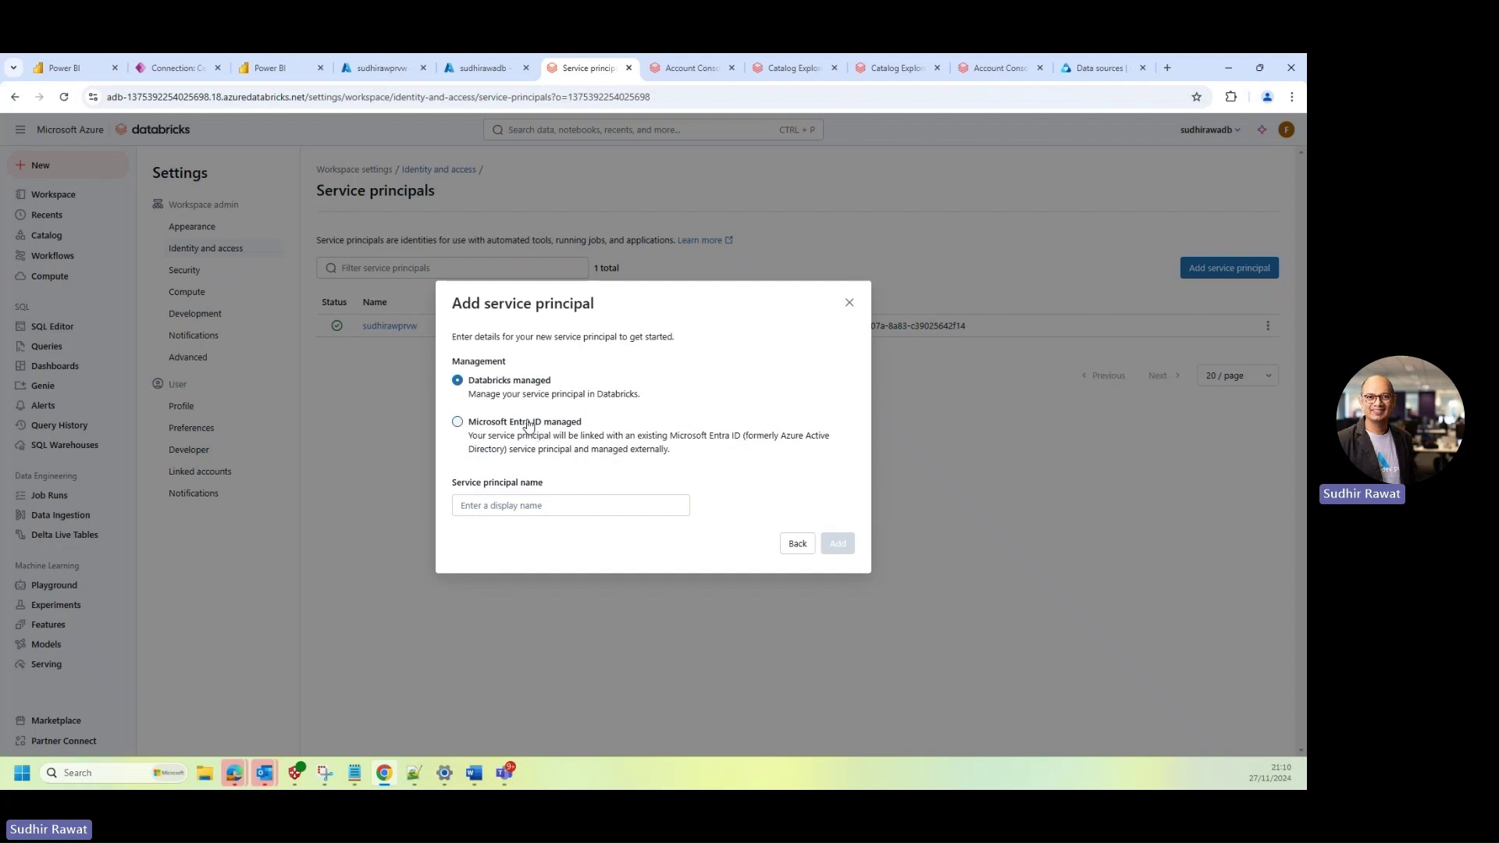
pyautogui.click(528, 424)
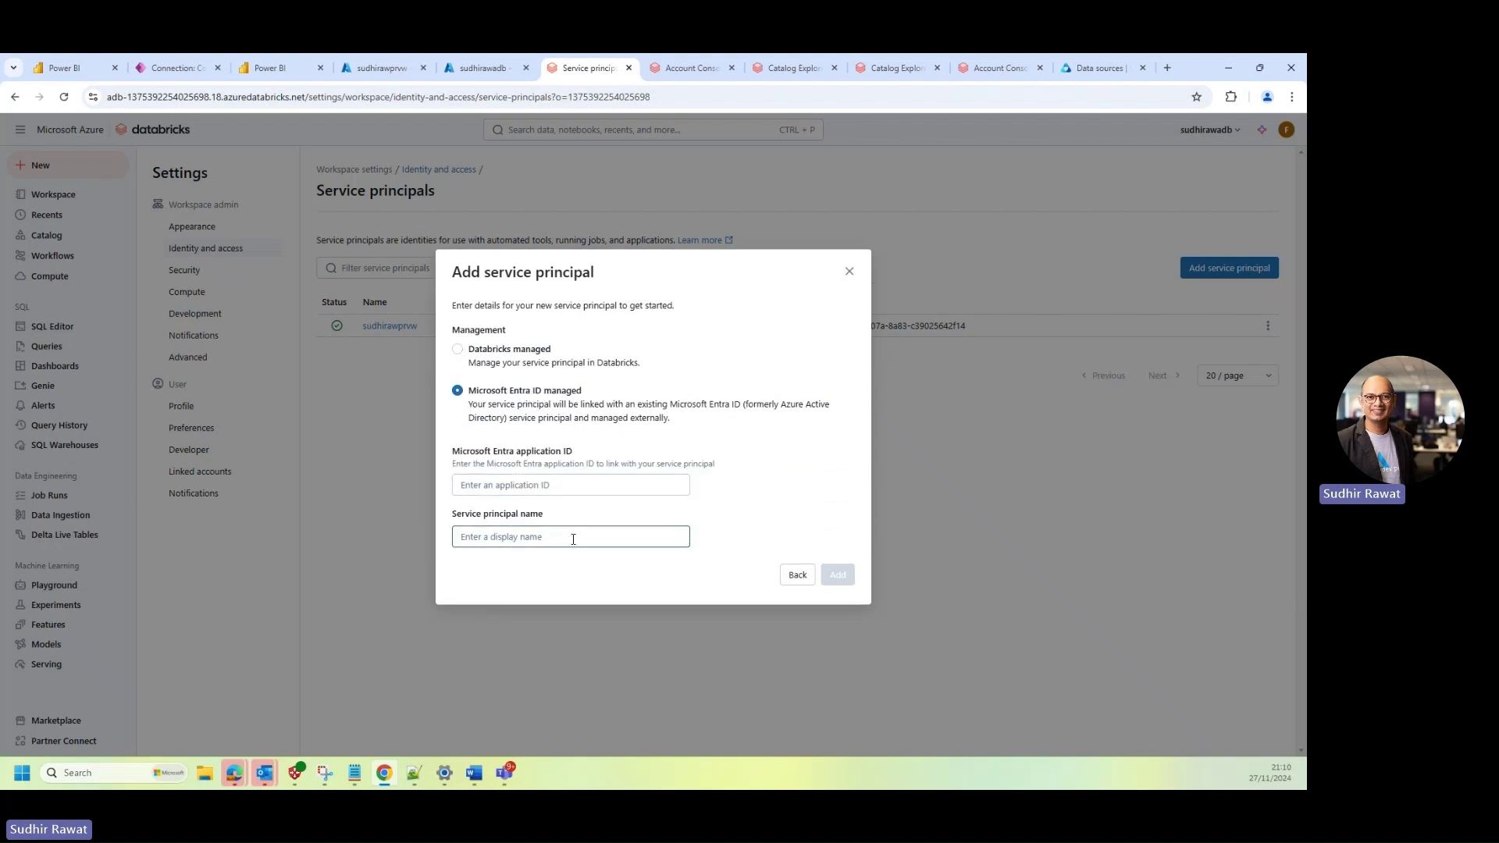
pyautogui.click(796, 576)
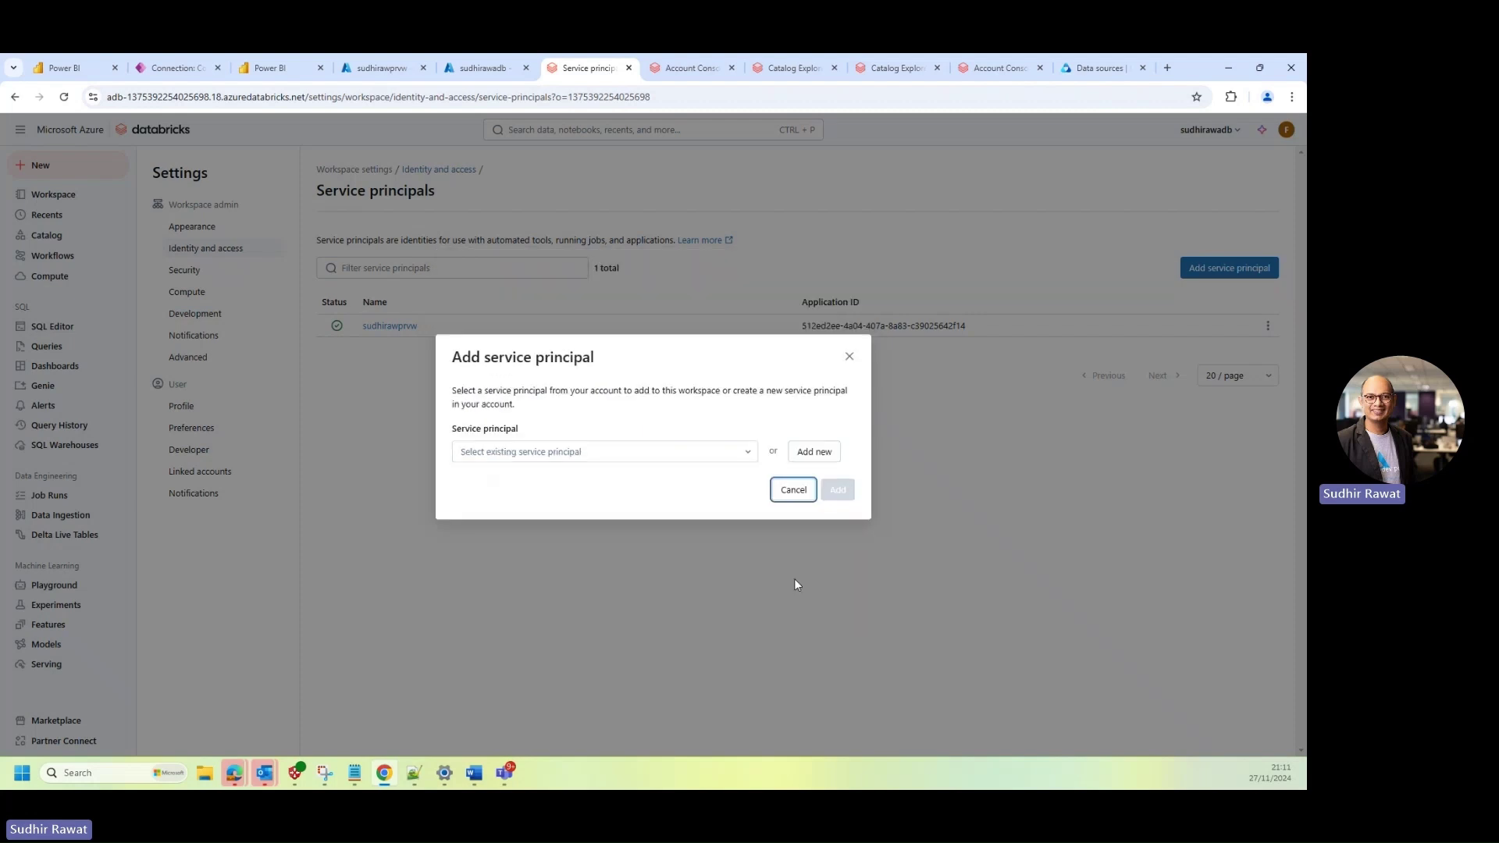
pyautogui.click(795, 491)
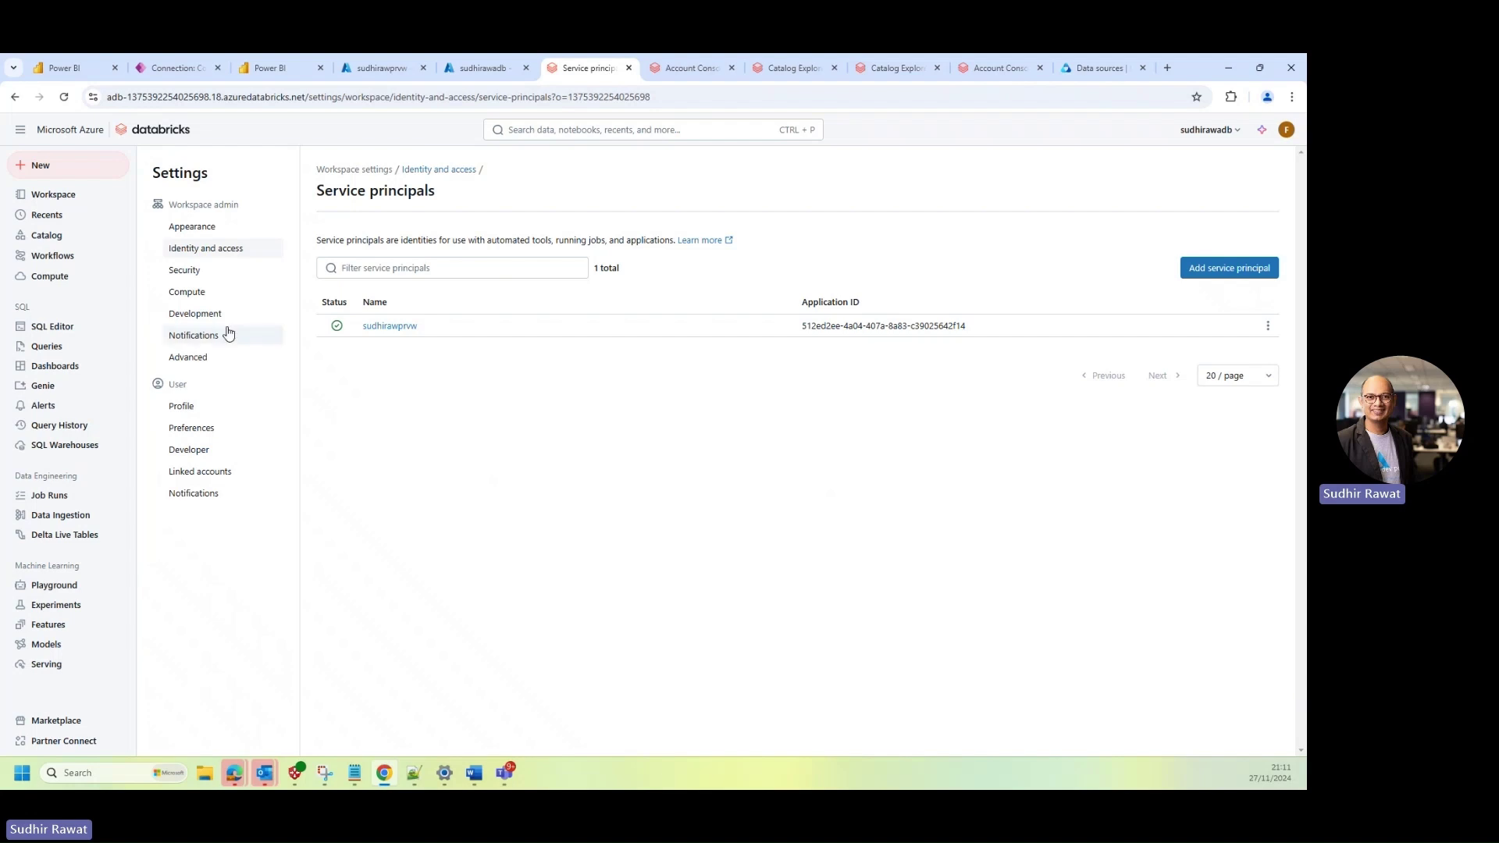
# - Open mytestcatalog's Permissions and start a grant to the Purview service principal
pyautogui.click(56, 239)
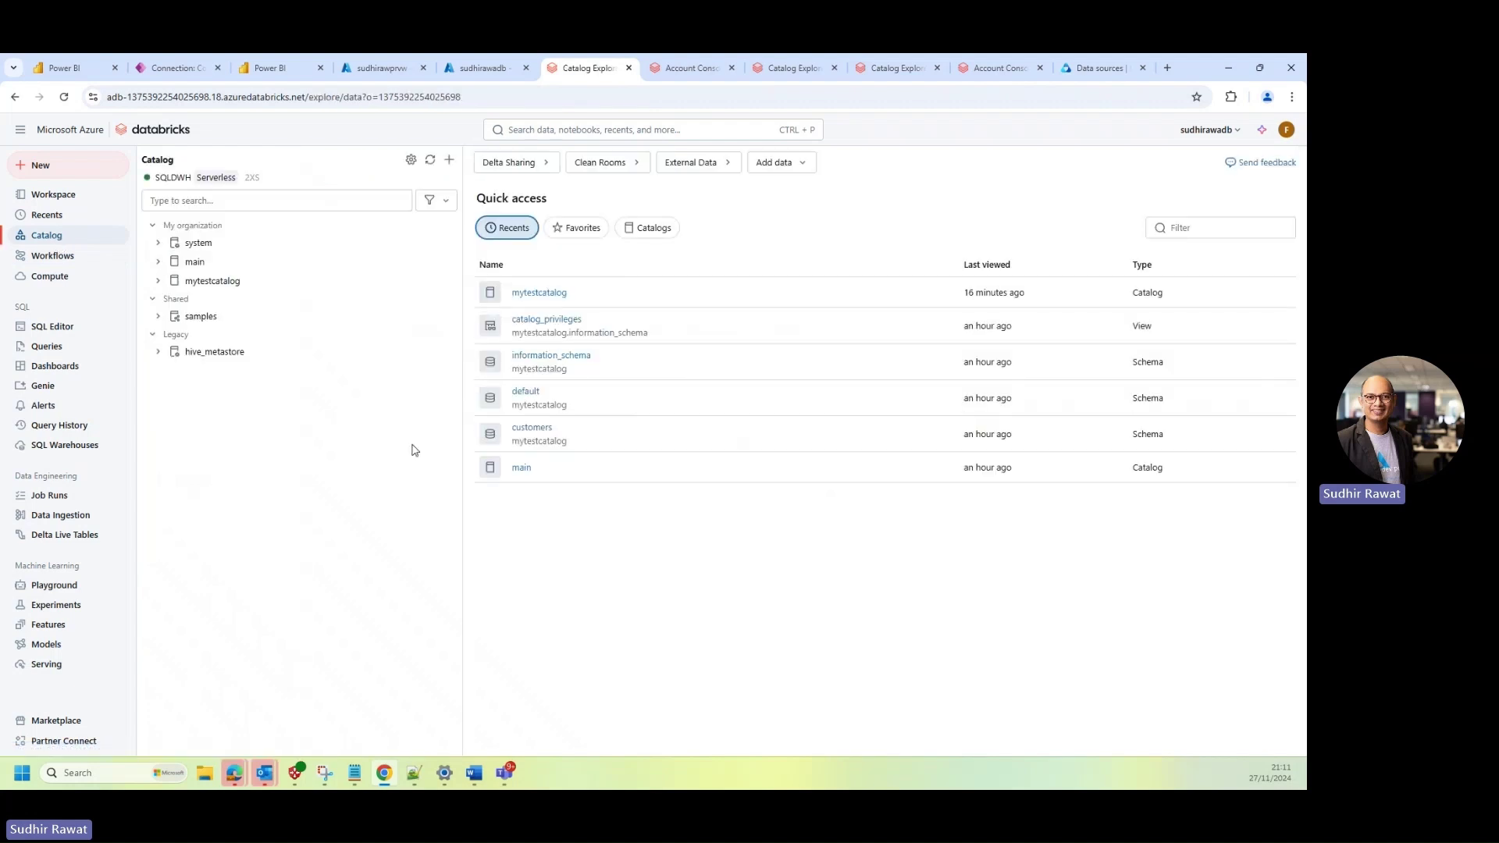
pyautogui.click(212, 281)
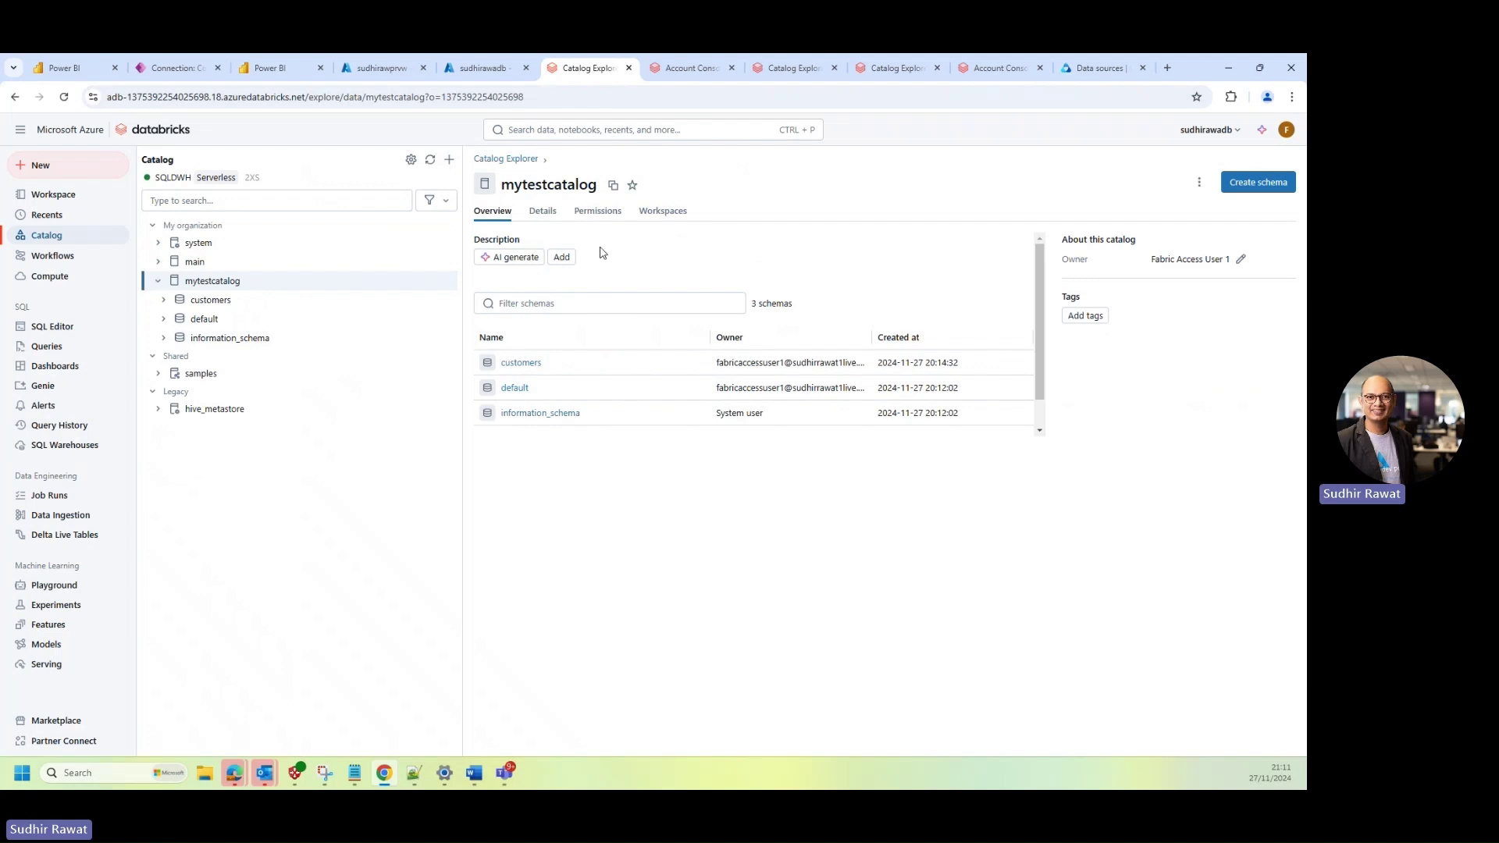
pyautogui.click(596, 212)
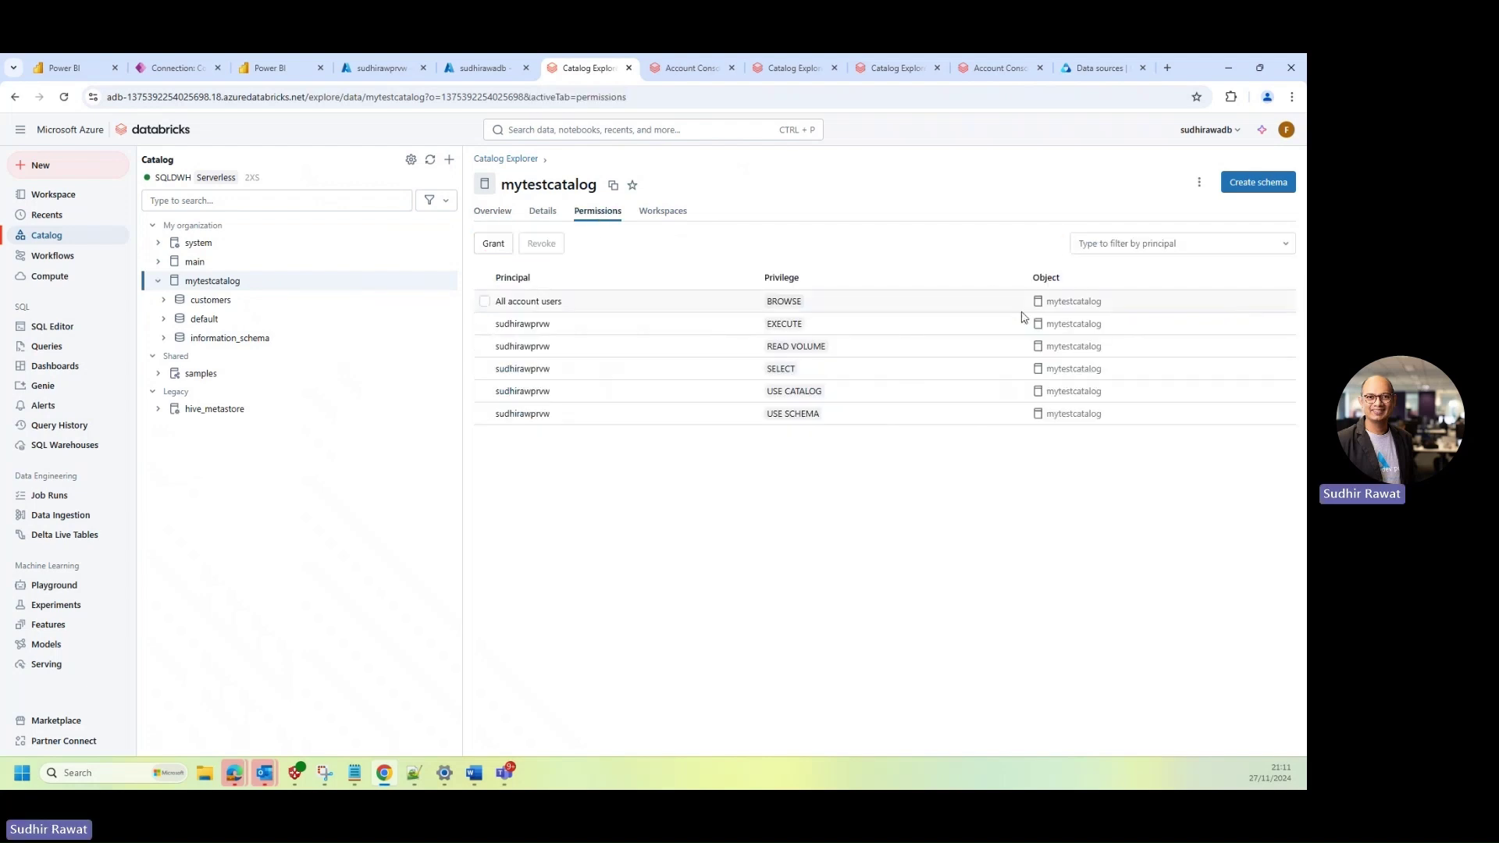
pyautogui.click(493, 243)
pyautogui.click(479, 289)
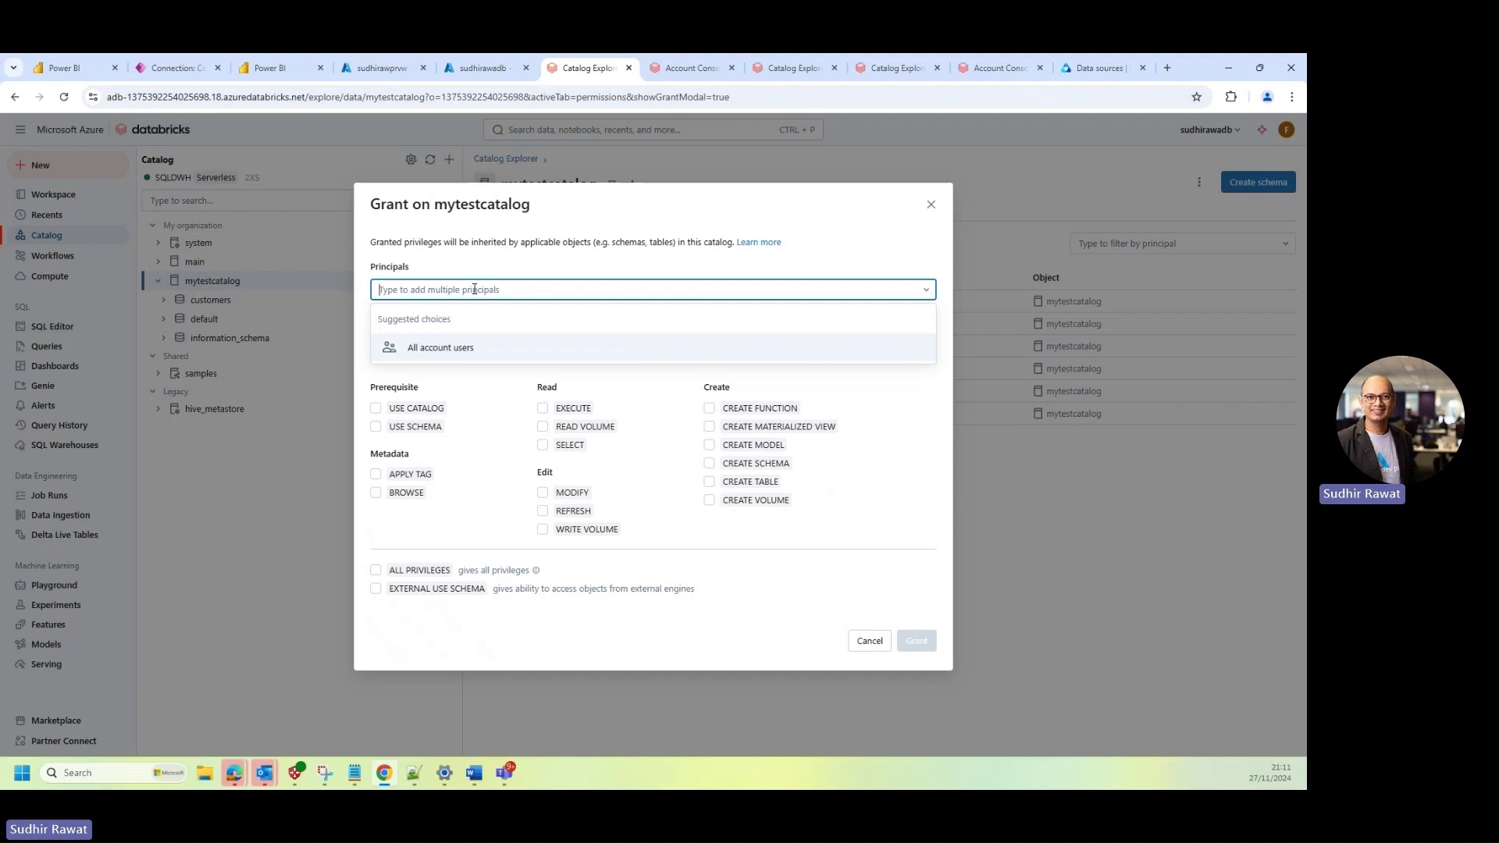
pyautogui.write('sudhir')
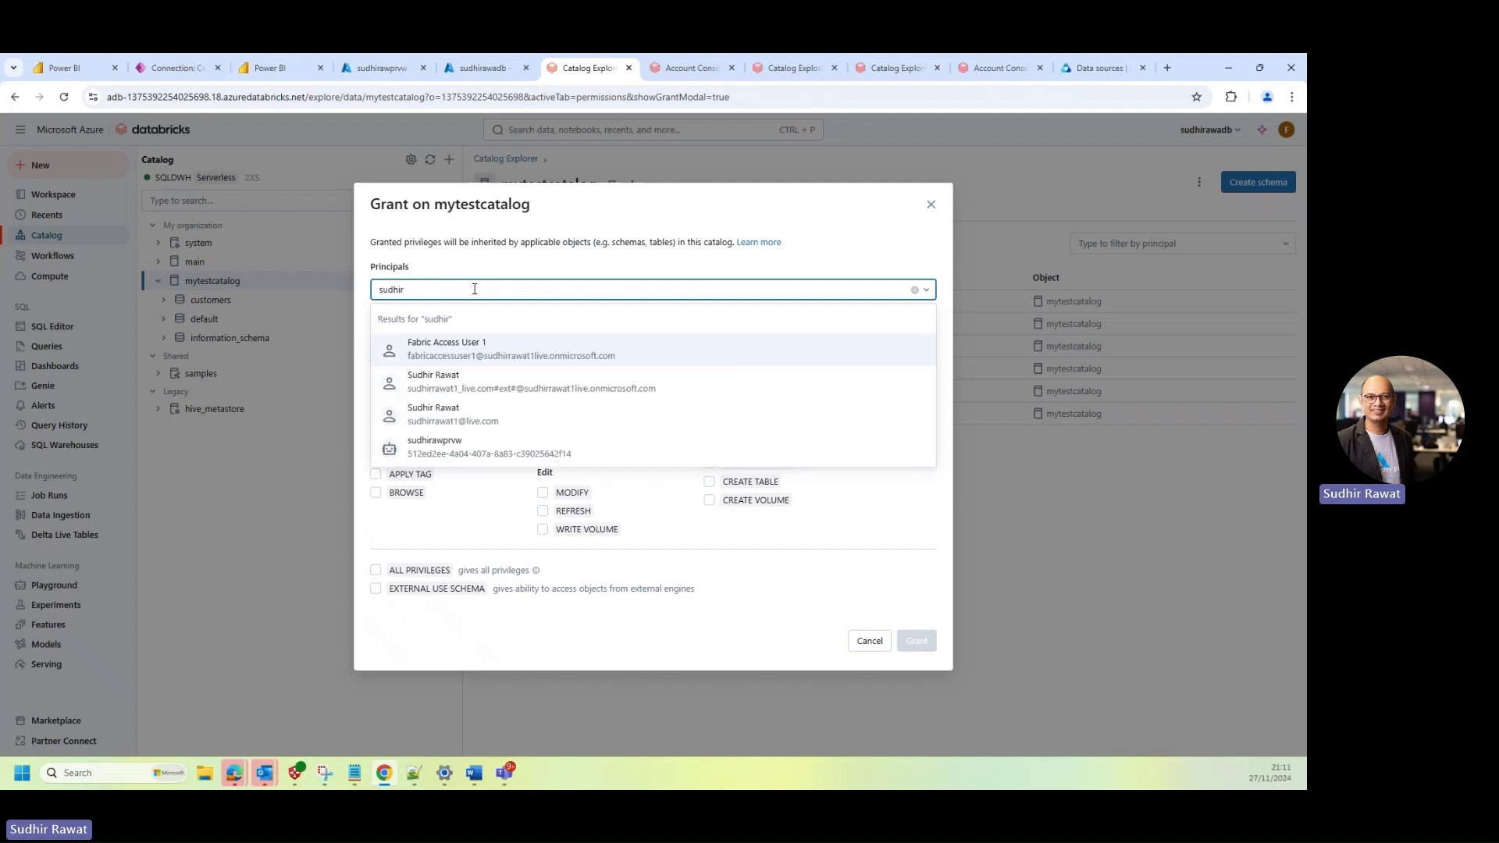
pyautogui.click(509, 451)
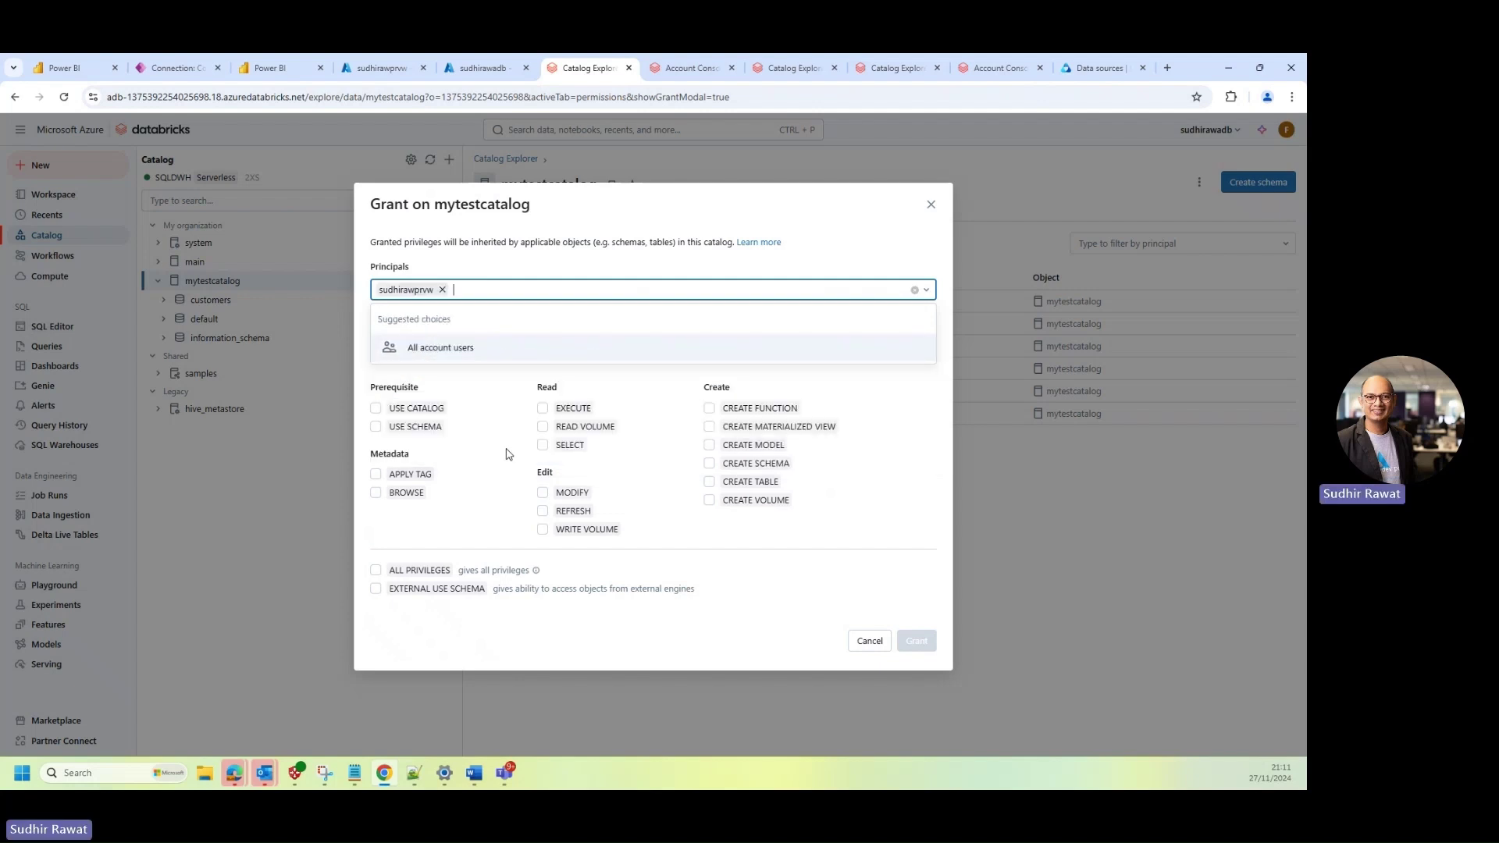
# - Tick USE CATALOG, USE SCHEMA, EXECUTE, READ VOLUME and SELECT, then cancel the grant
pyautogui.click(376, 409)
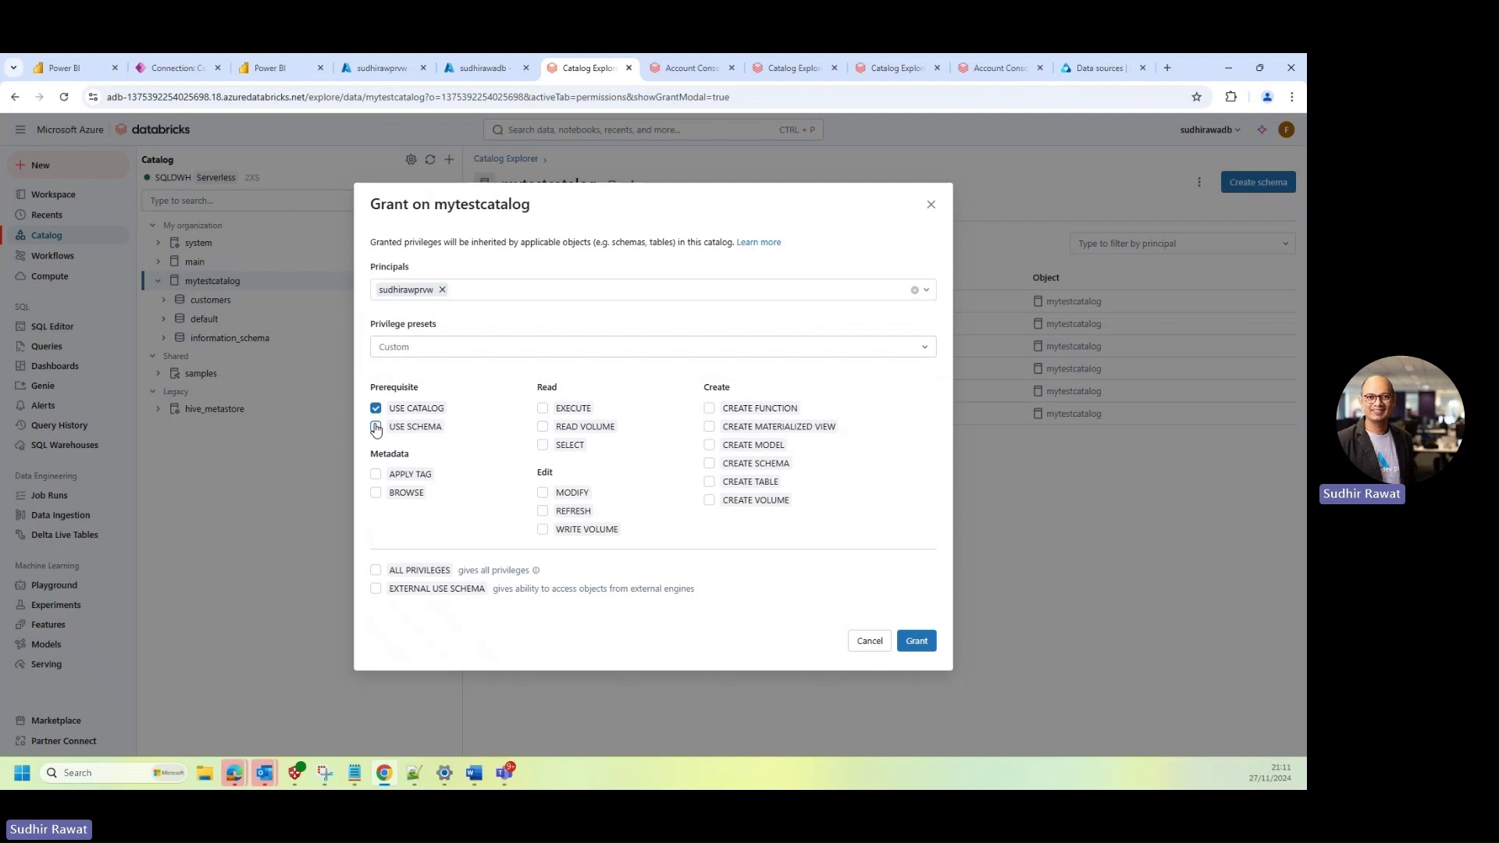
pyautogui.click(376, 426)
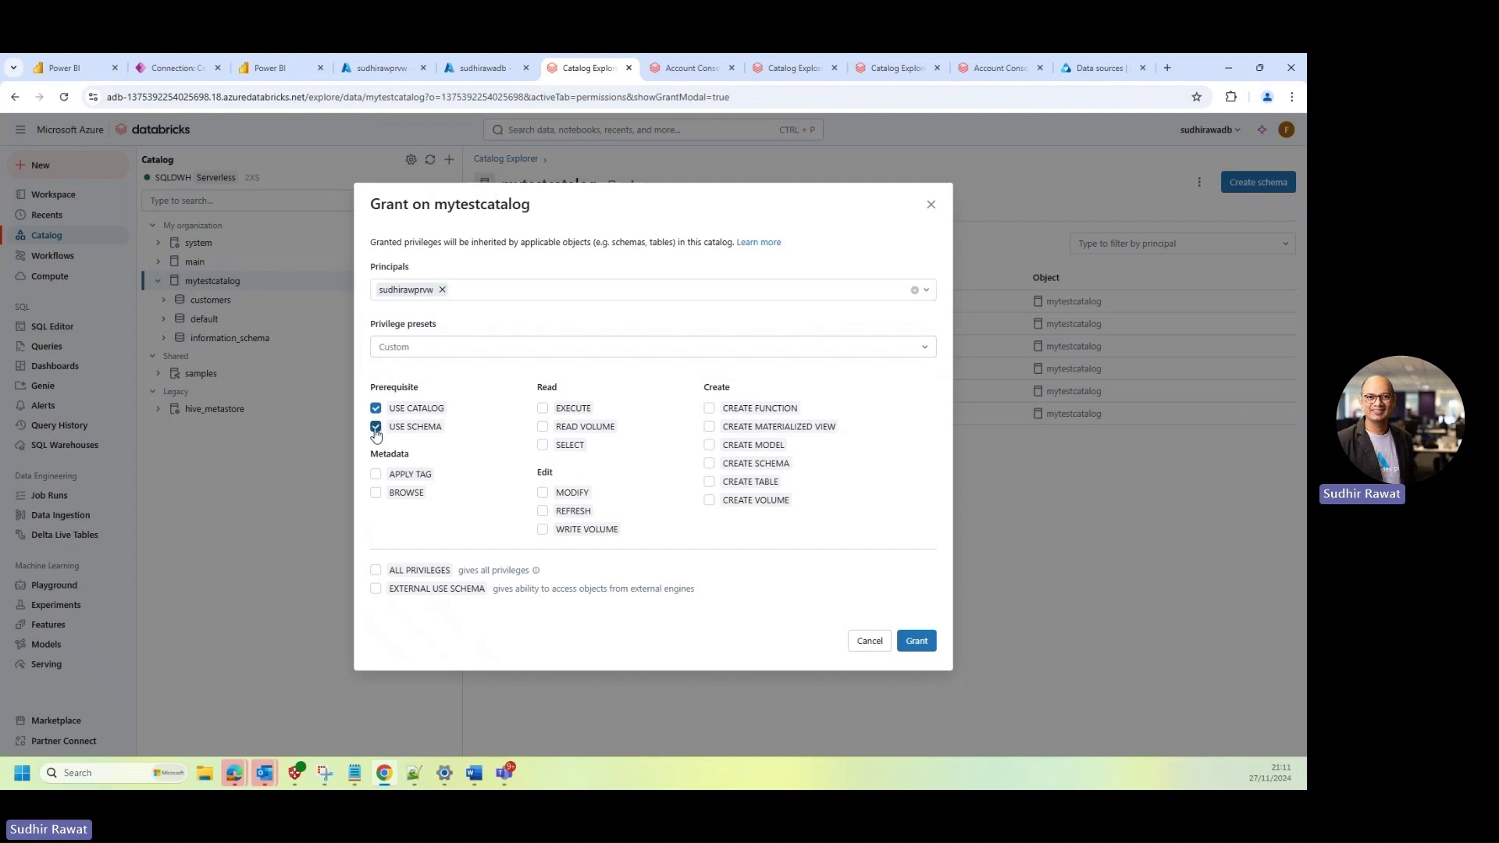
pyautogui.click(542, 408)
pyautogui.click(542, 427)
pyautogui.click(544, 445)
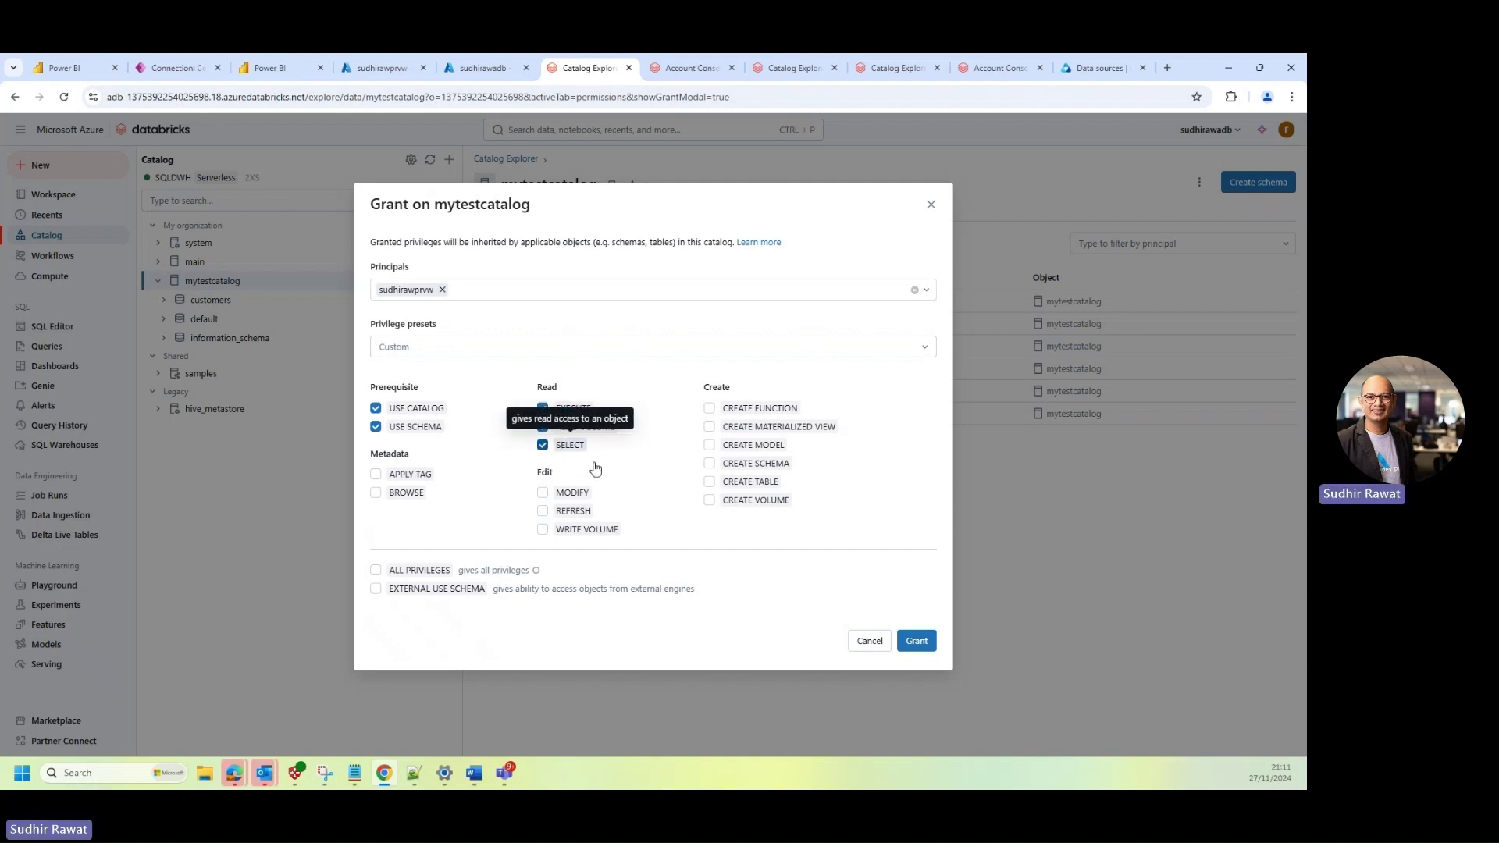
pyautogui.click(877, 649)
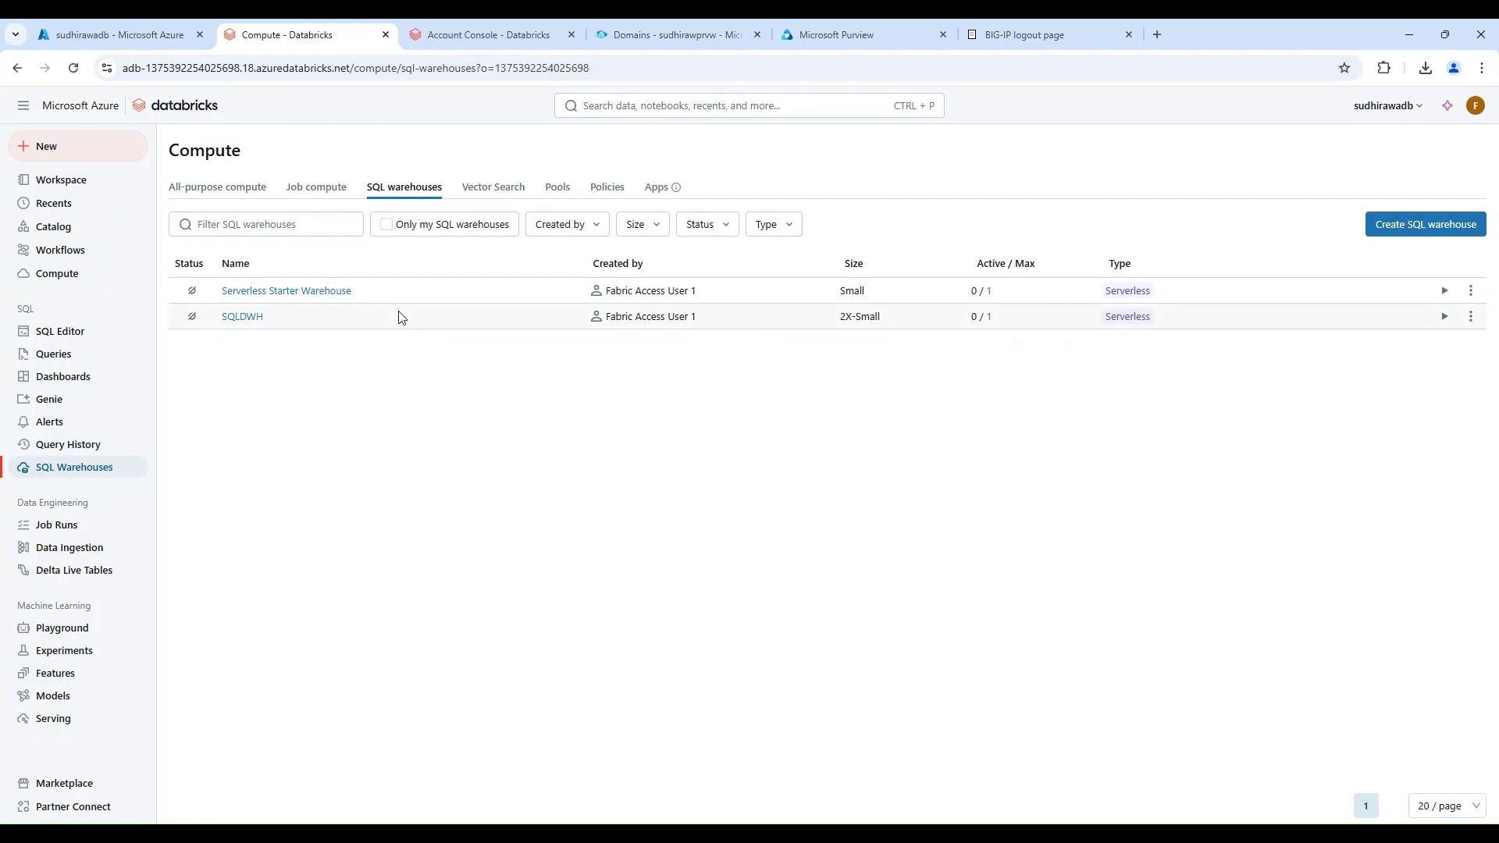
# - Open the SQLDWH warehouse's Permissions from its row's actions menu
pyautogui.click(1472, 316)
pyautogui.click(1440, 349)
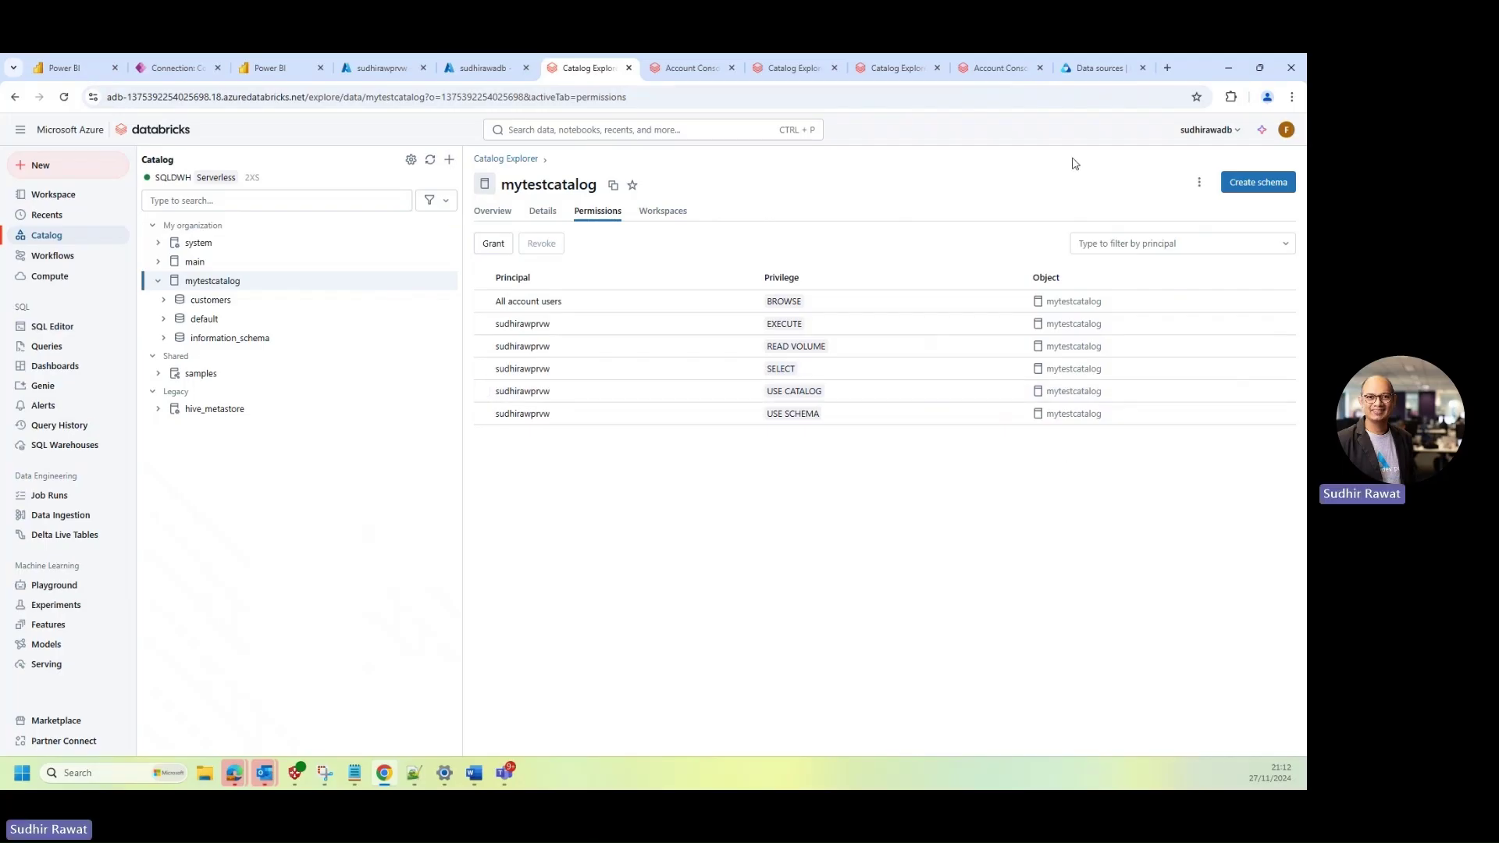
# - Start a new scan of DatabricksUnityCatalog-v0S and paste the Databricks workspace URL
pyautogui.click(1083, 76)
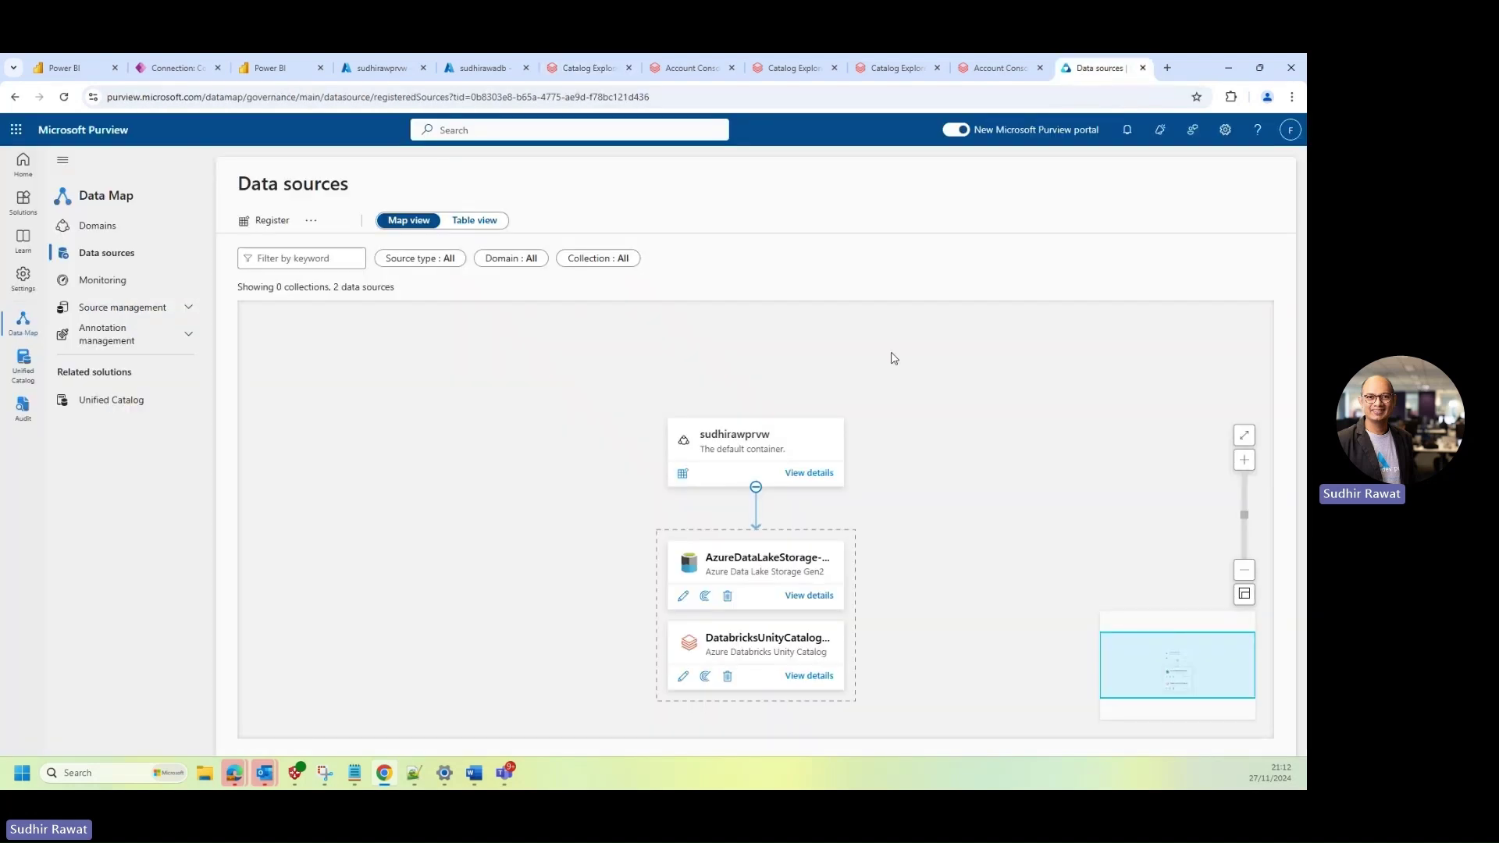
pyautogui.click(705, 670)
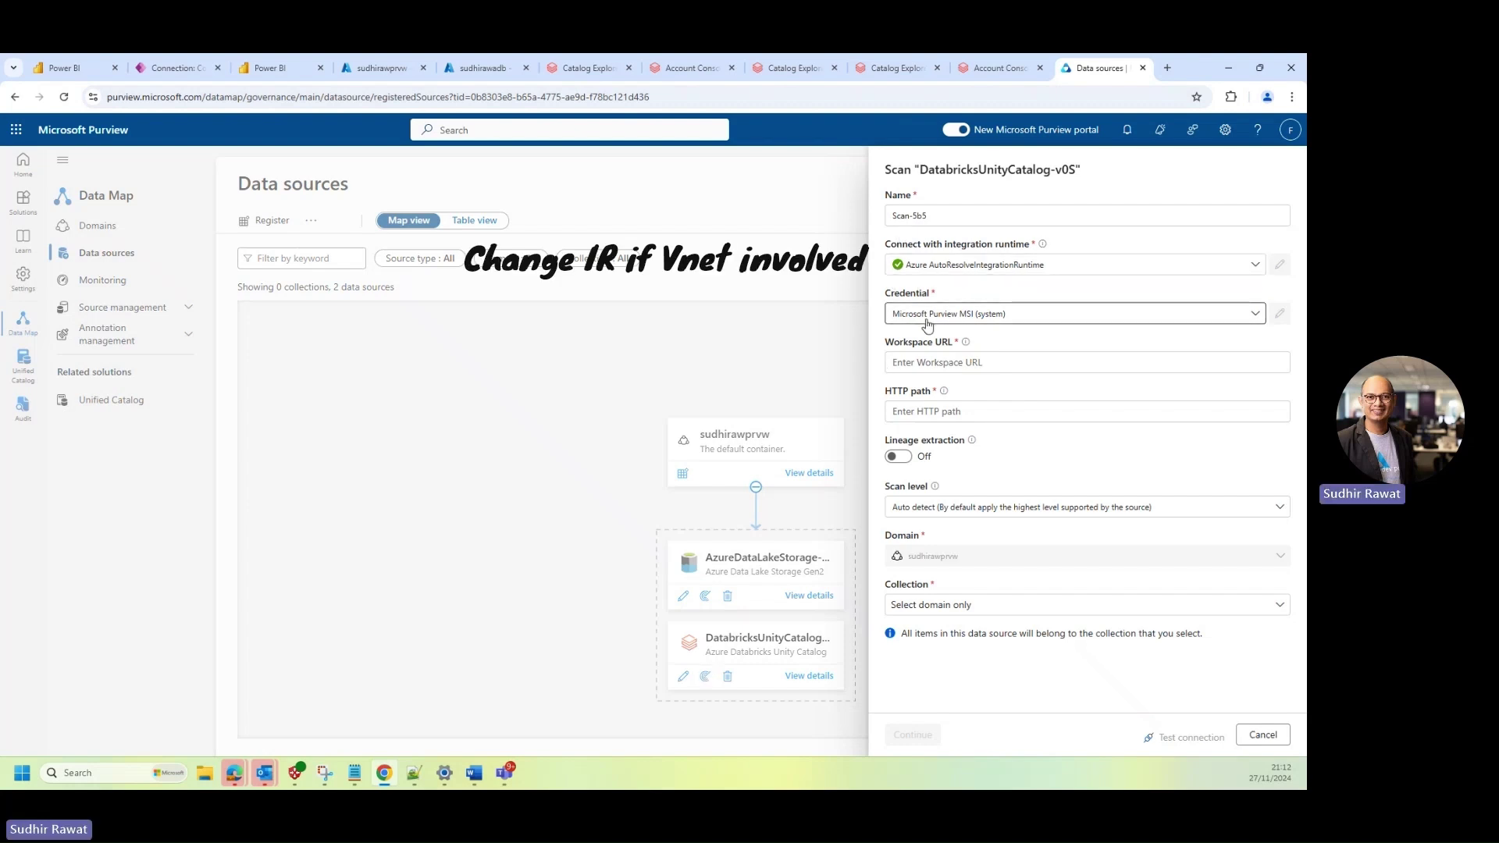
pyautogui.click(938, 363)
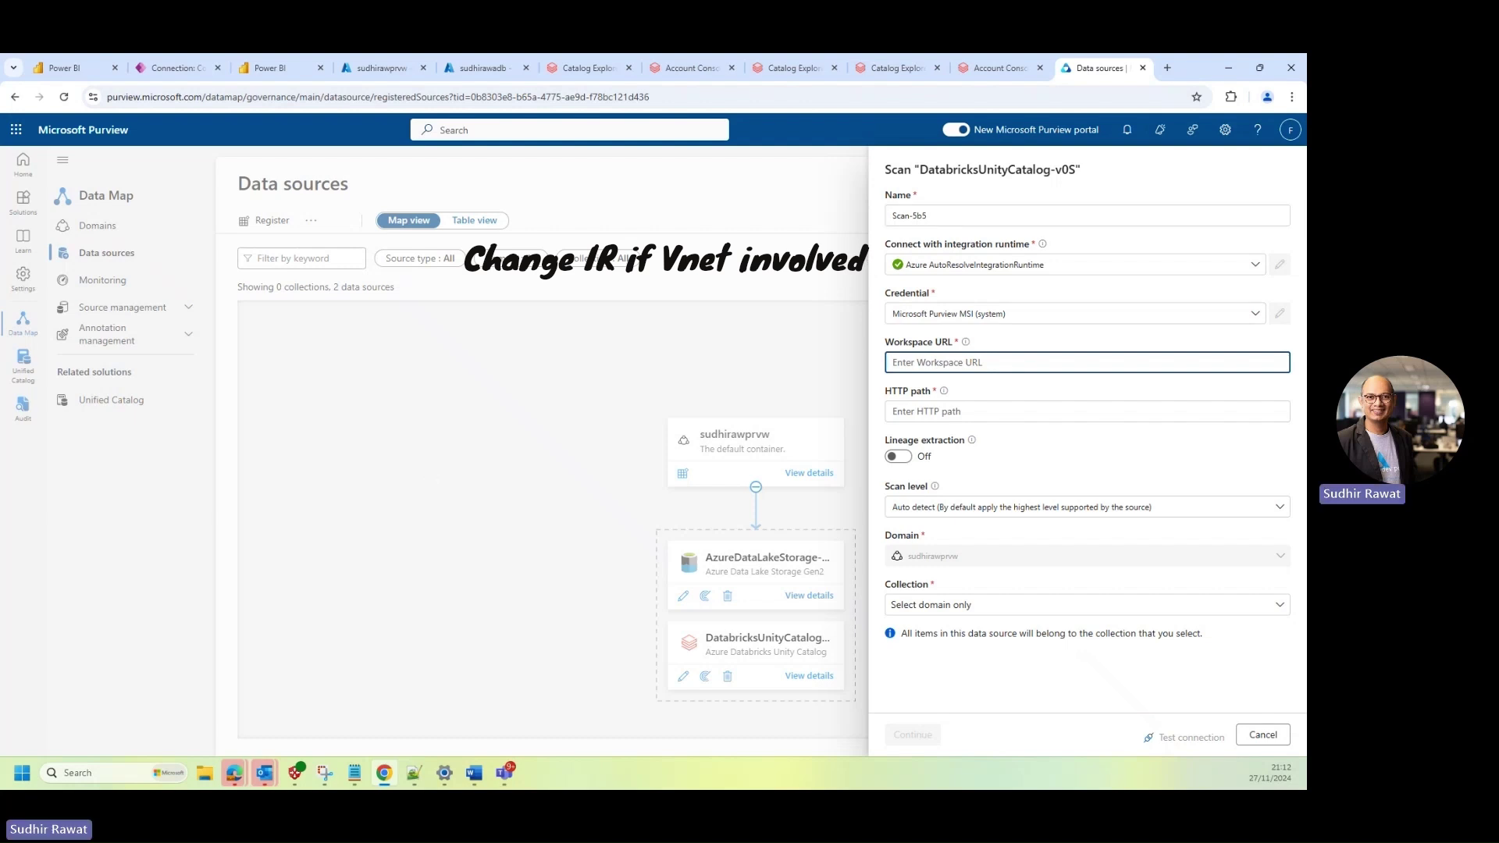
pyautogui.hotkey('alt', 'Tab')
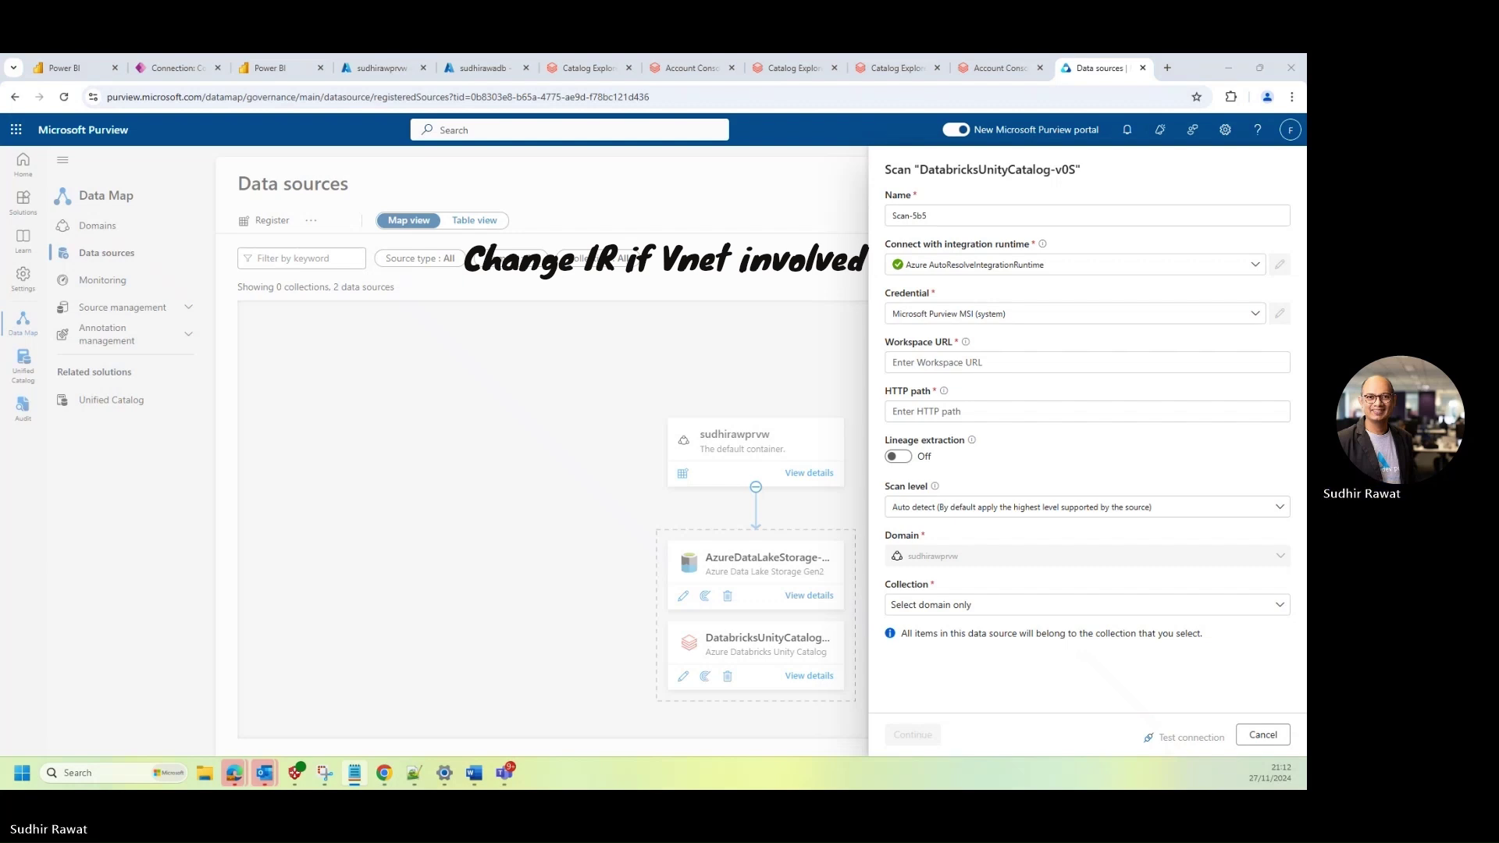
pyautogui.click(968, 361)
pyautogui.write('adb-1375392254025698.18.azuredatabricks.net')
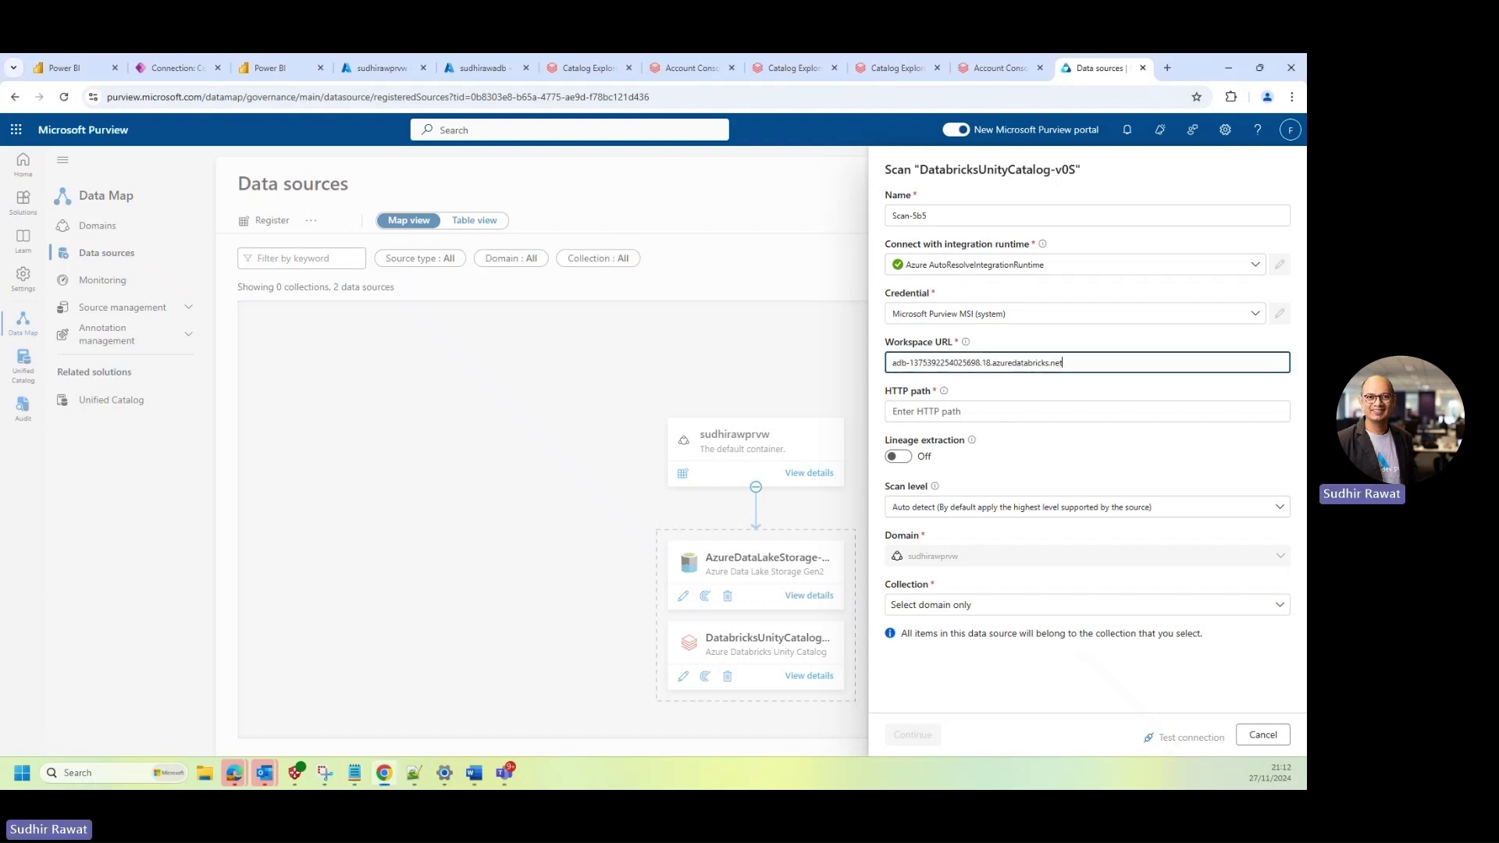
# - Paste the SQL warehouse HTTP path, test the connection, and set the scan to run Once
pyautogui.hotkey('alt', 'Tab')
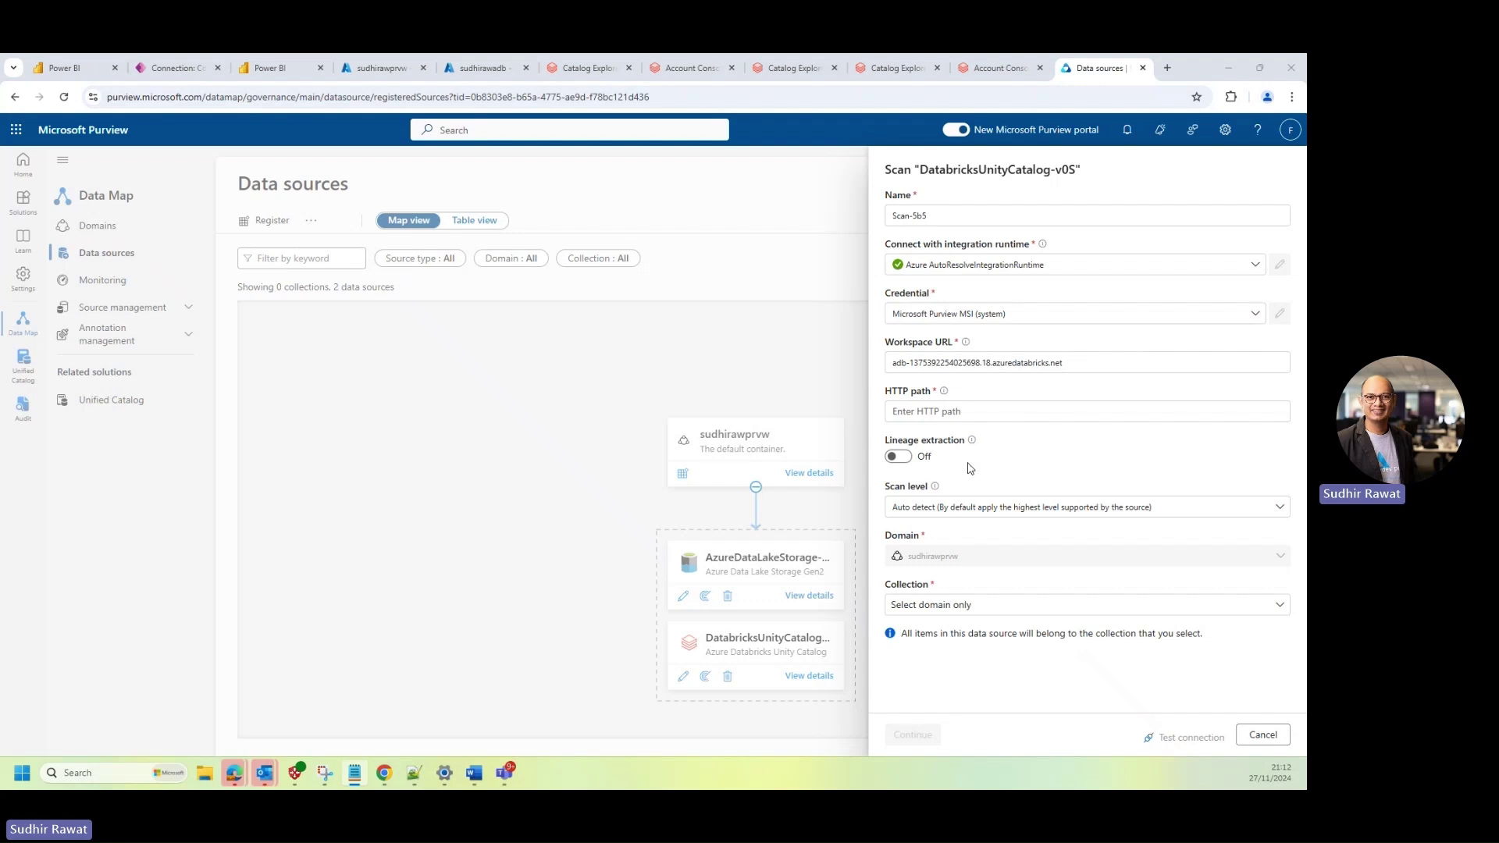
pyautogui.click(957, 412)
pyautogui.write('/sql/1.0/warehouses/3fe21e1434d56ea4')
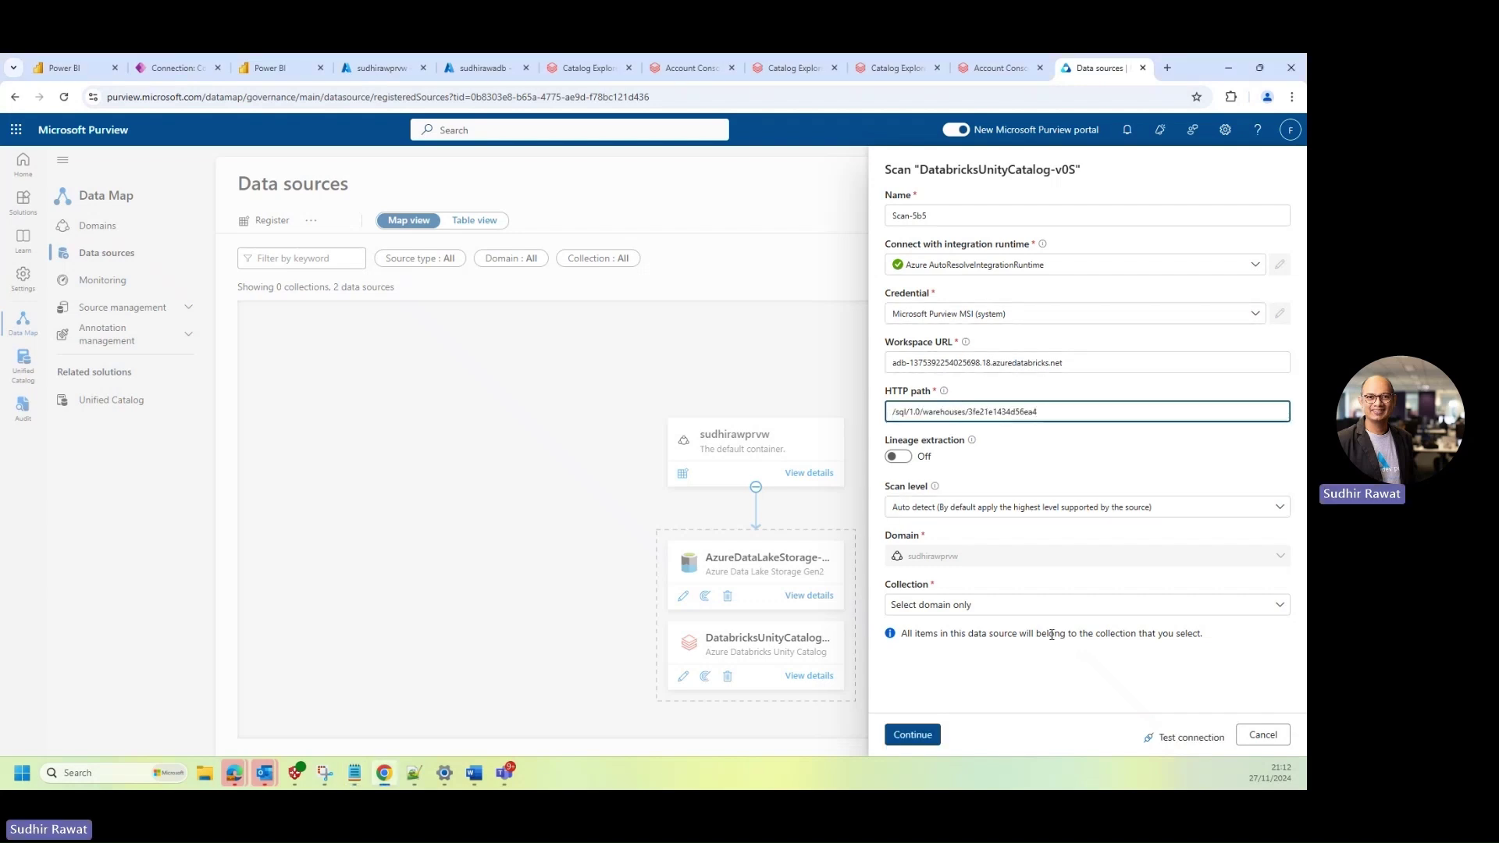
pyautogui.click(1186, 739)
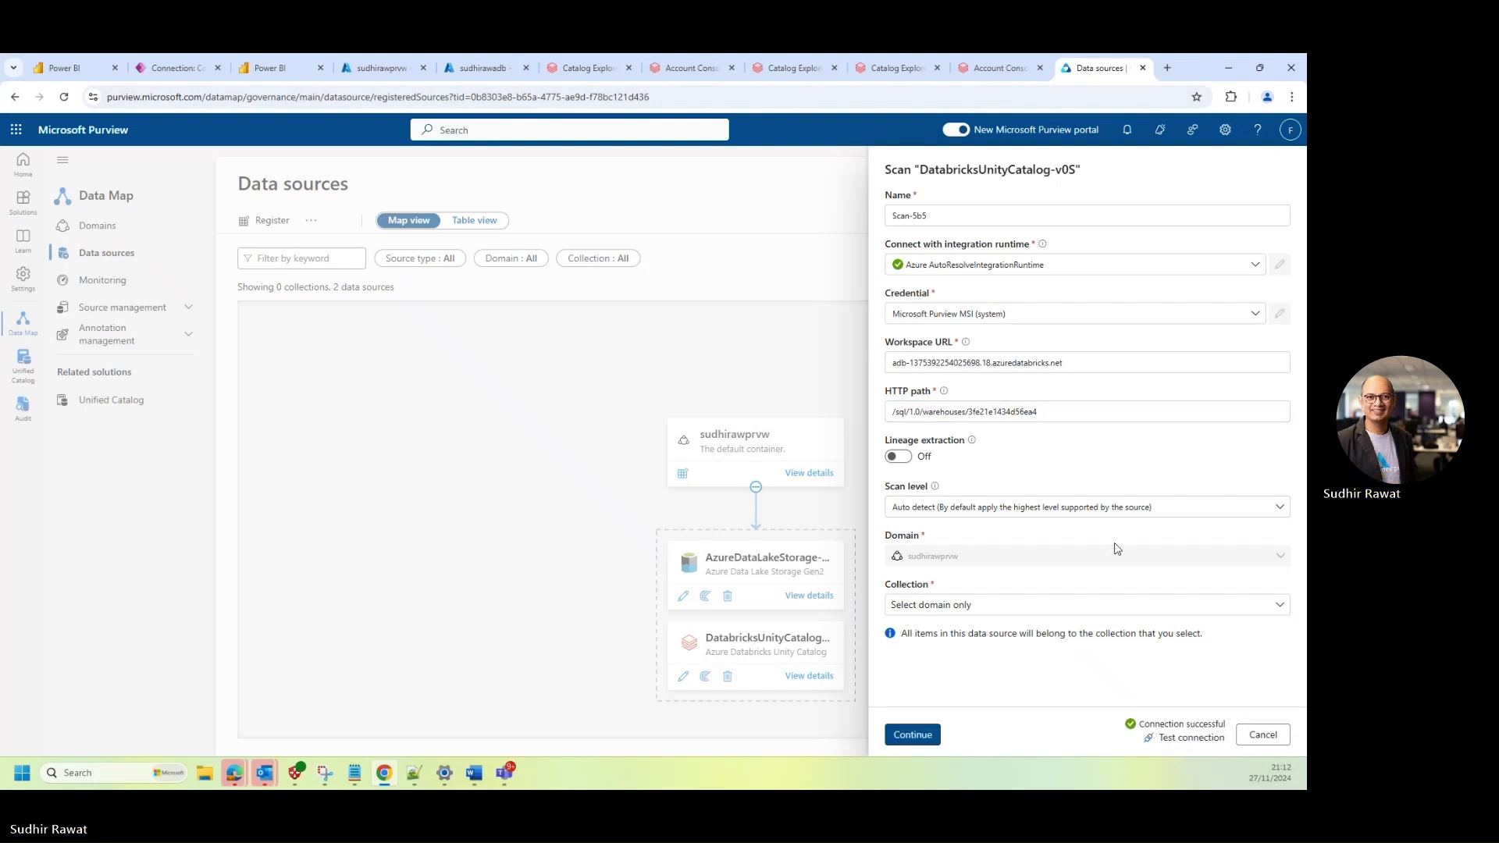
pyautogui.click(912, 734)
pyautogui.click(977, 249)
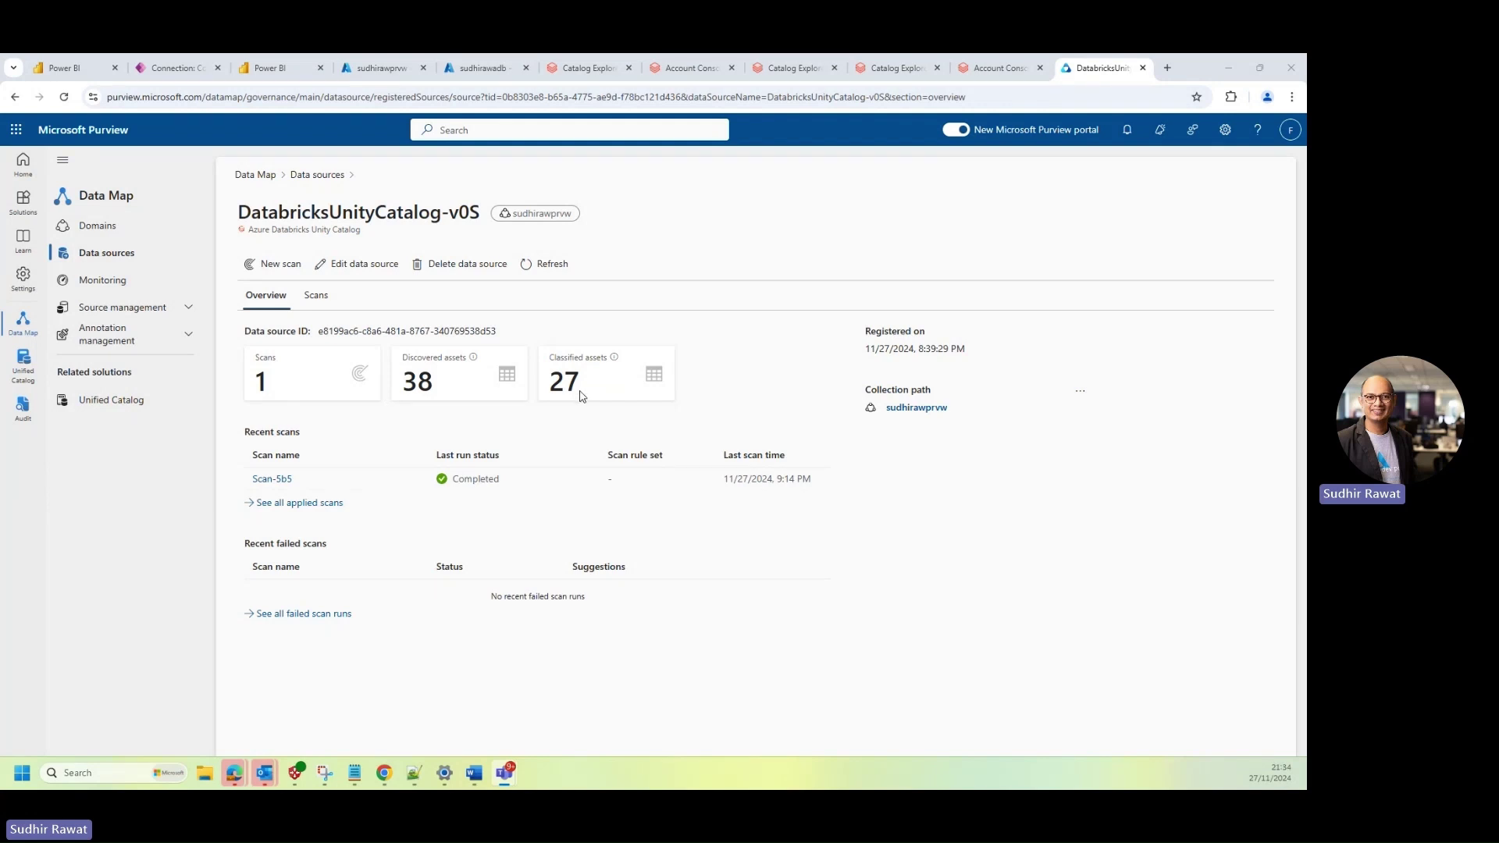
# - Verify Scan-5b5's run history shows 38 assets discovered and ingested, then go to Unified Catalog
pyautogui.click(272, 478)
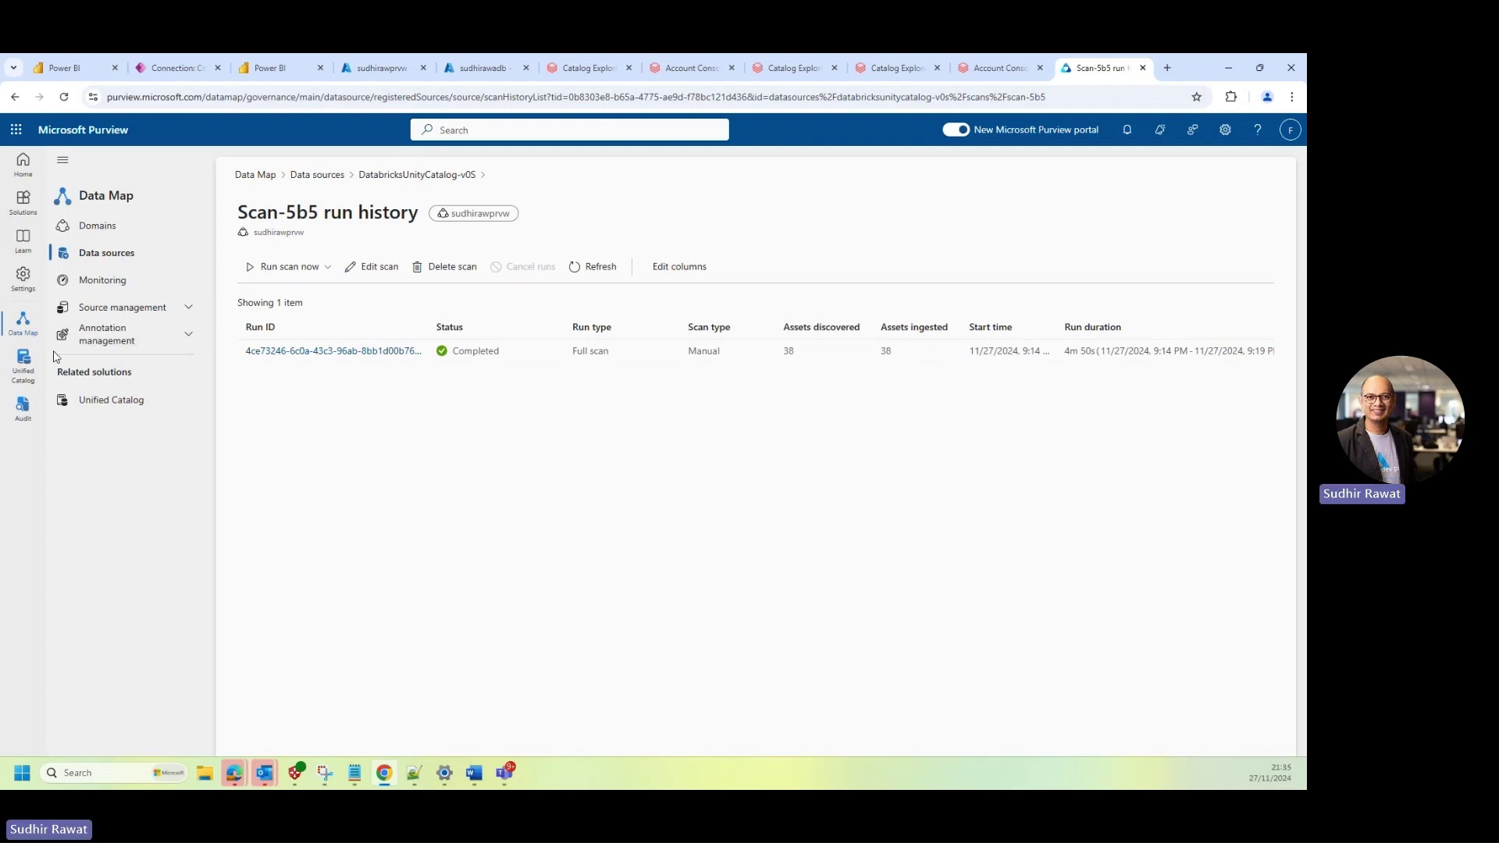
pyautogui.click(29, 370)
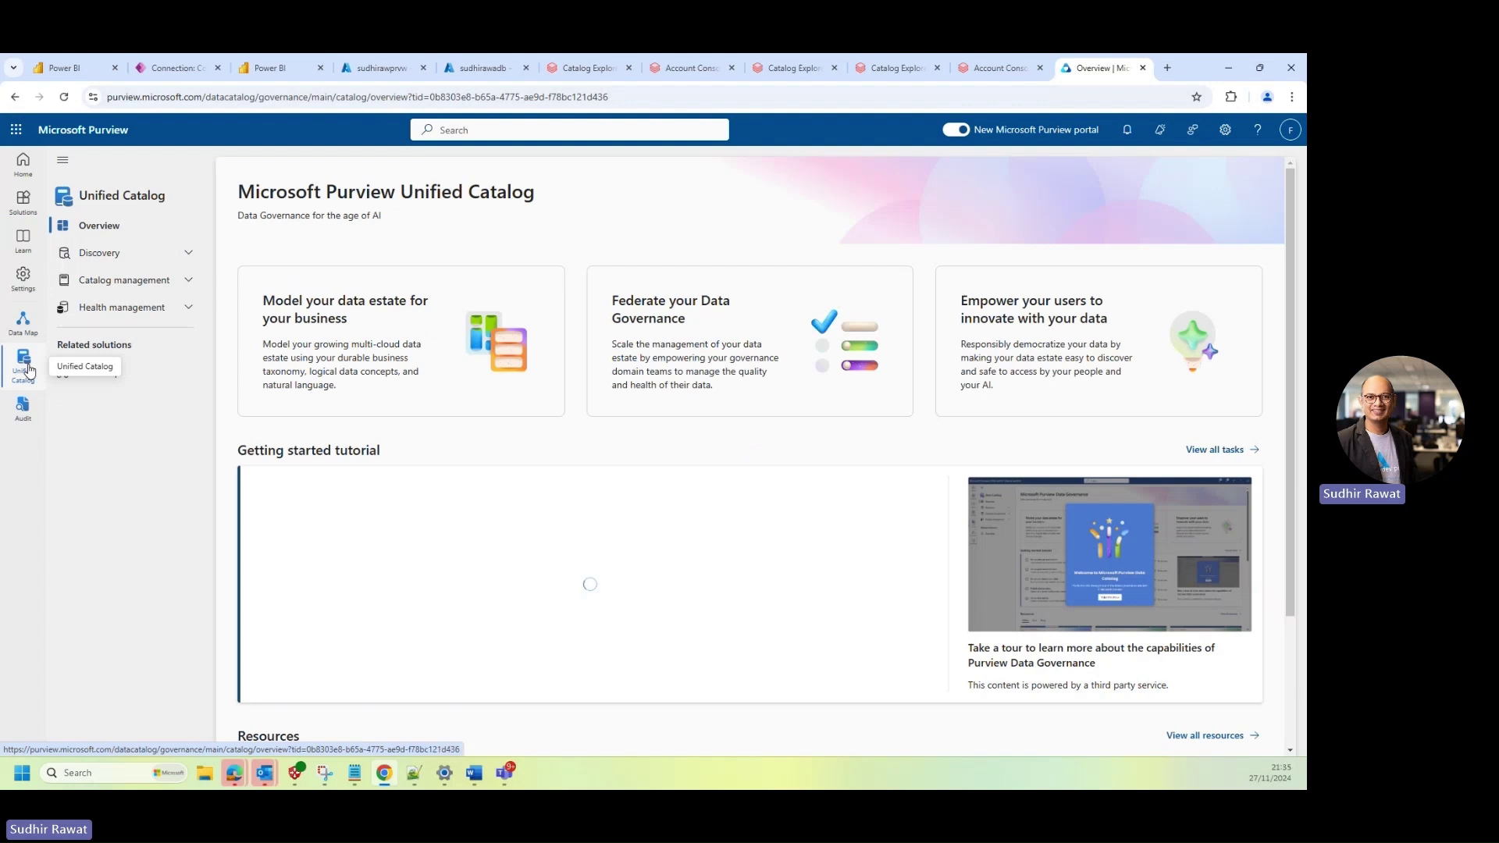
# - Search all data assets with '*' under Discovery > Data assets
pyautogui.click(134, 263)
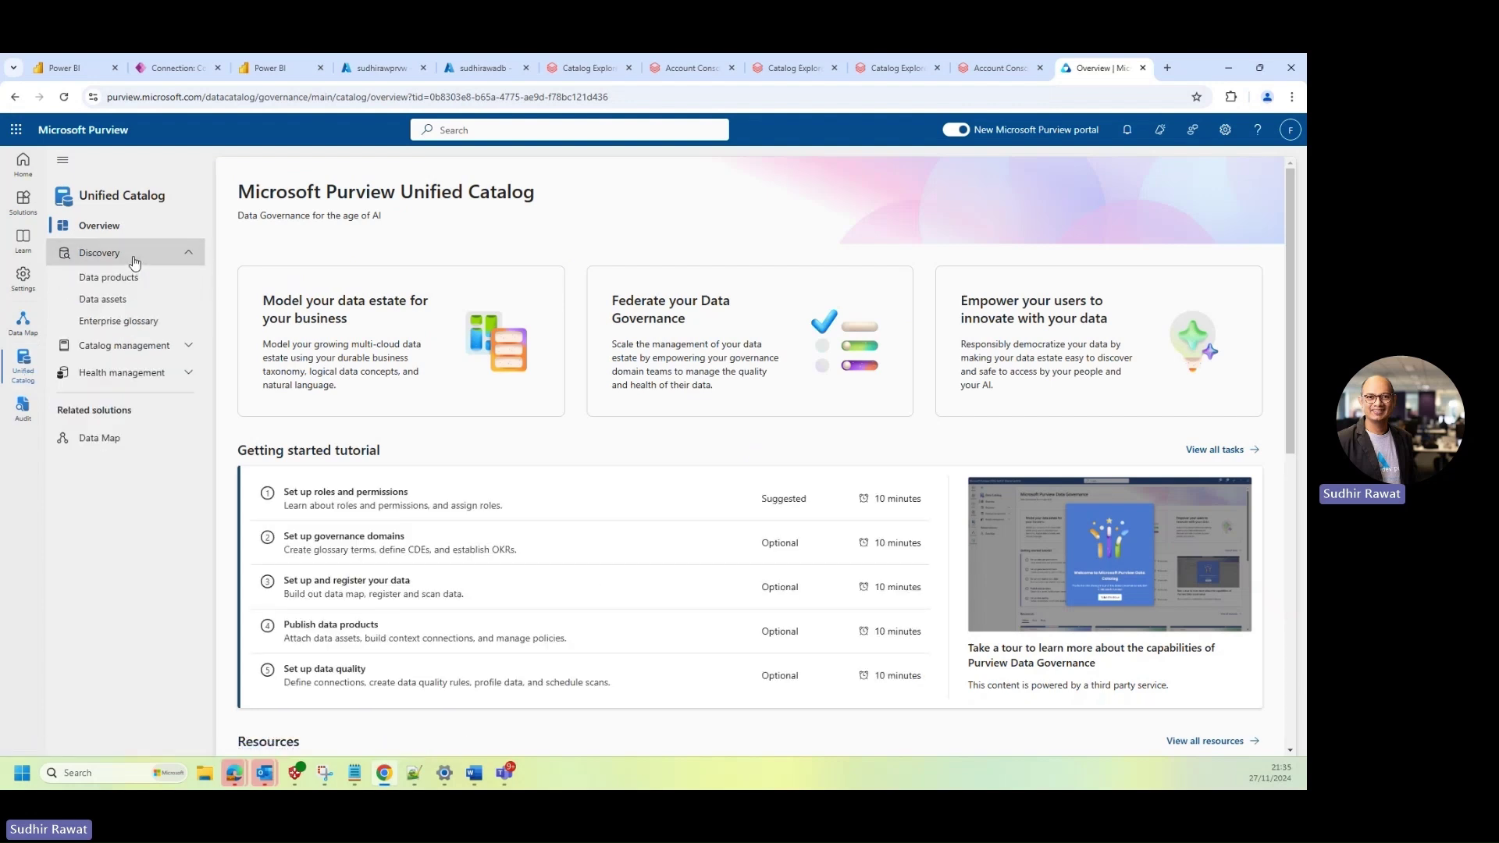
pyautogui.click(118, 302)
pyautogui.click(308, 267)
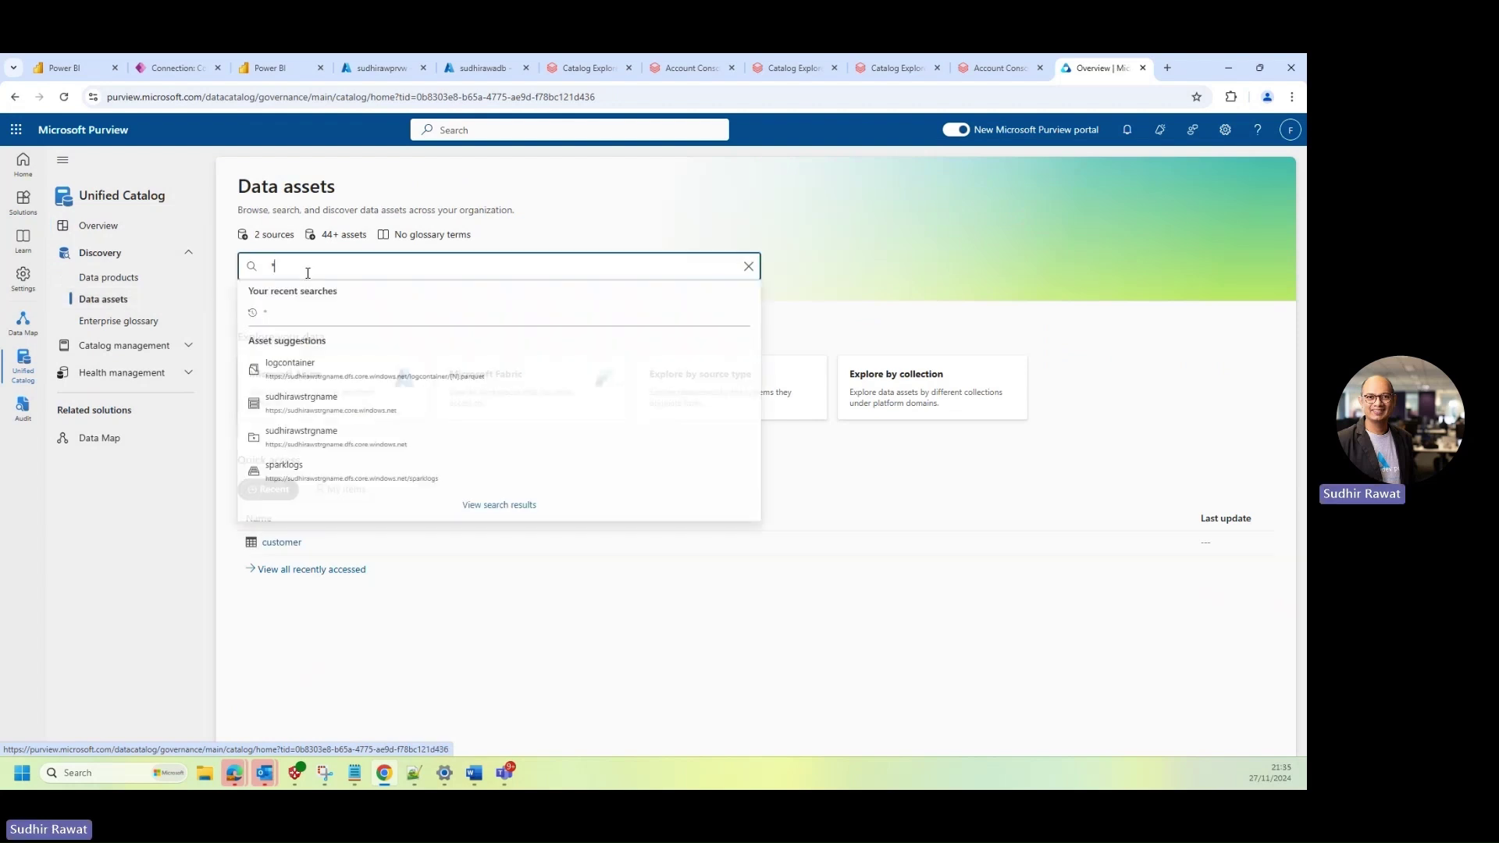
pyautogui.press('Return')
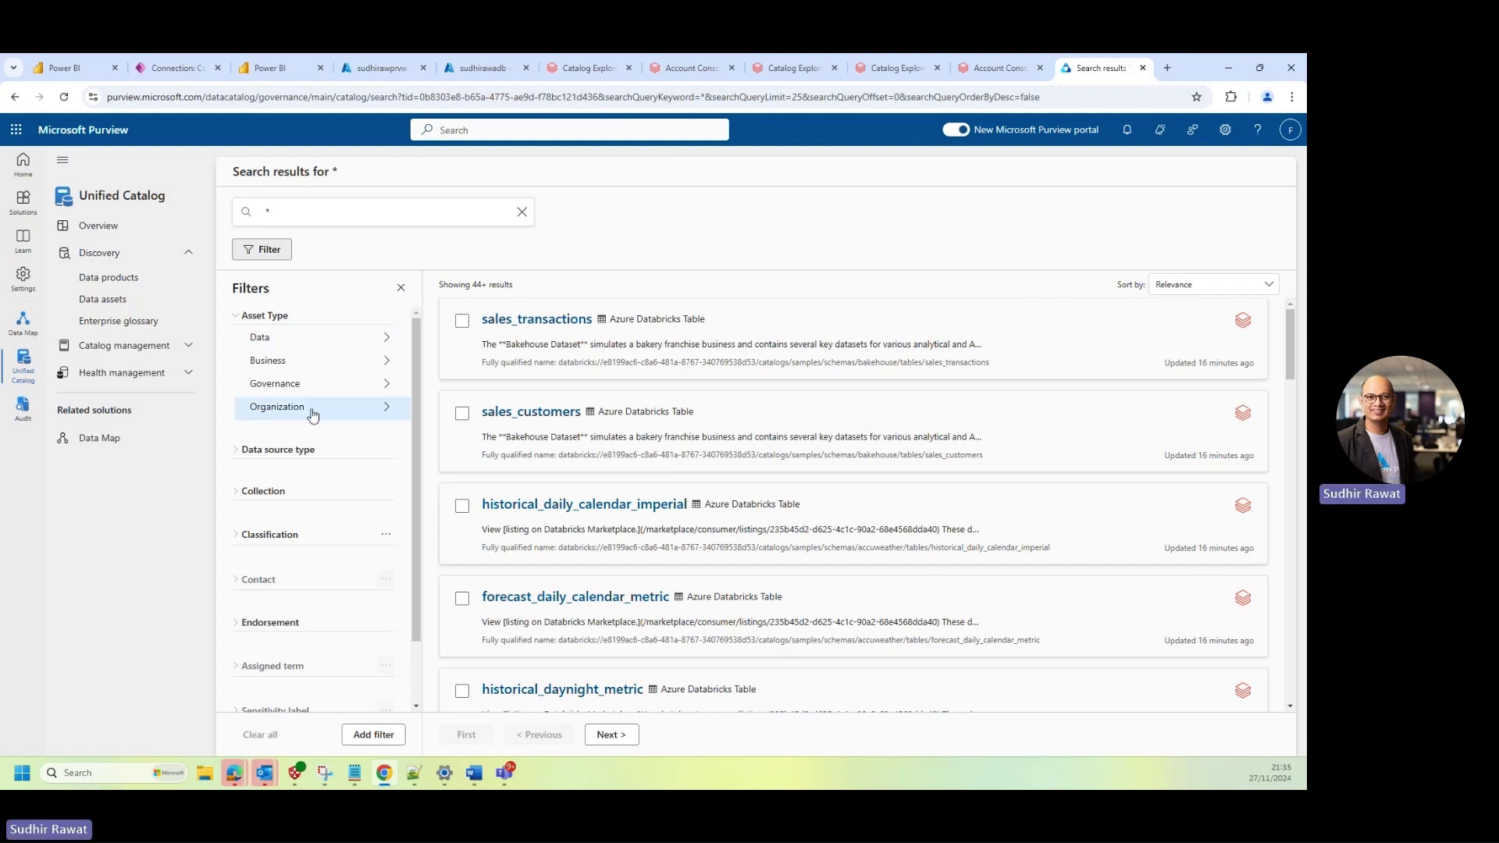
# - Filter the results by Data source type to Azure Databricks Unity Catalog, showing tables like sales_transactions
pyautogui.click(240, 453)
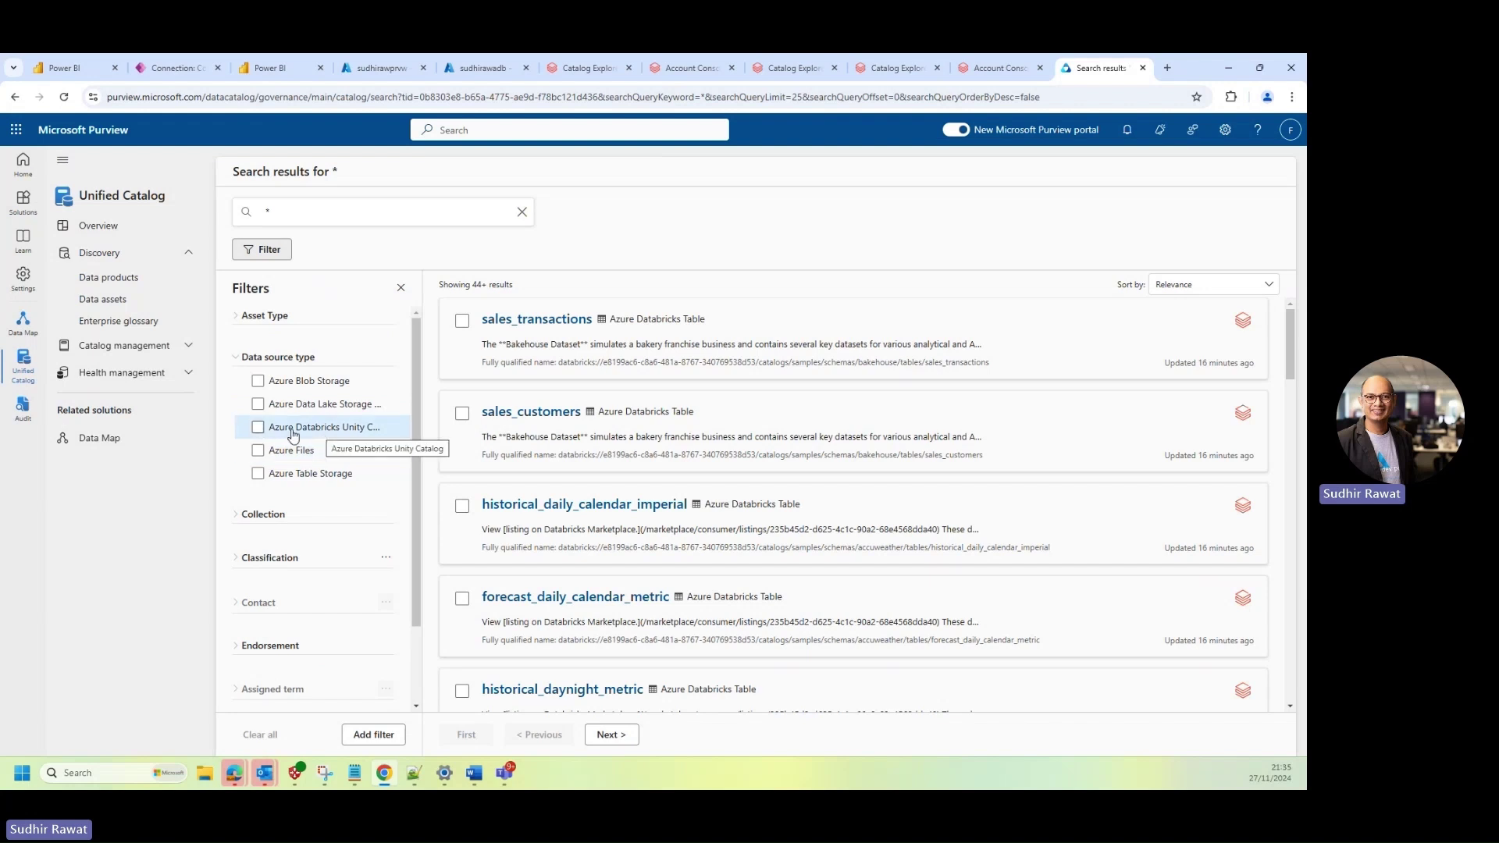
pyautogui.click(258, 428)
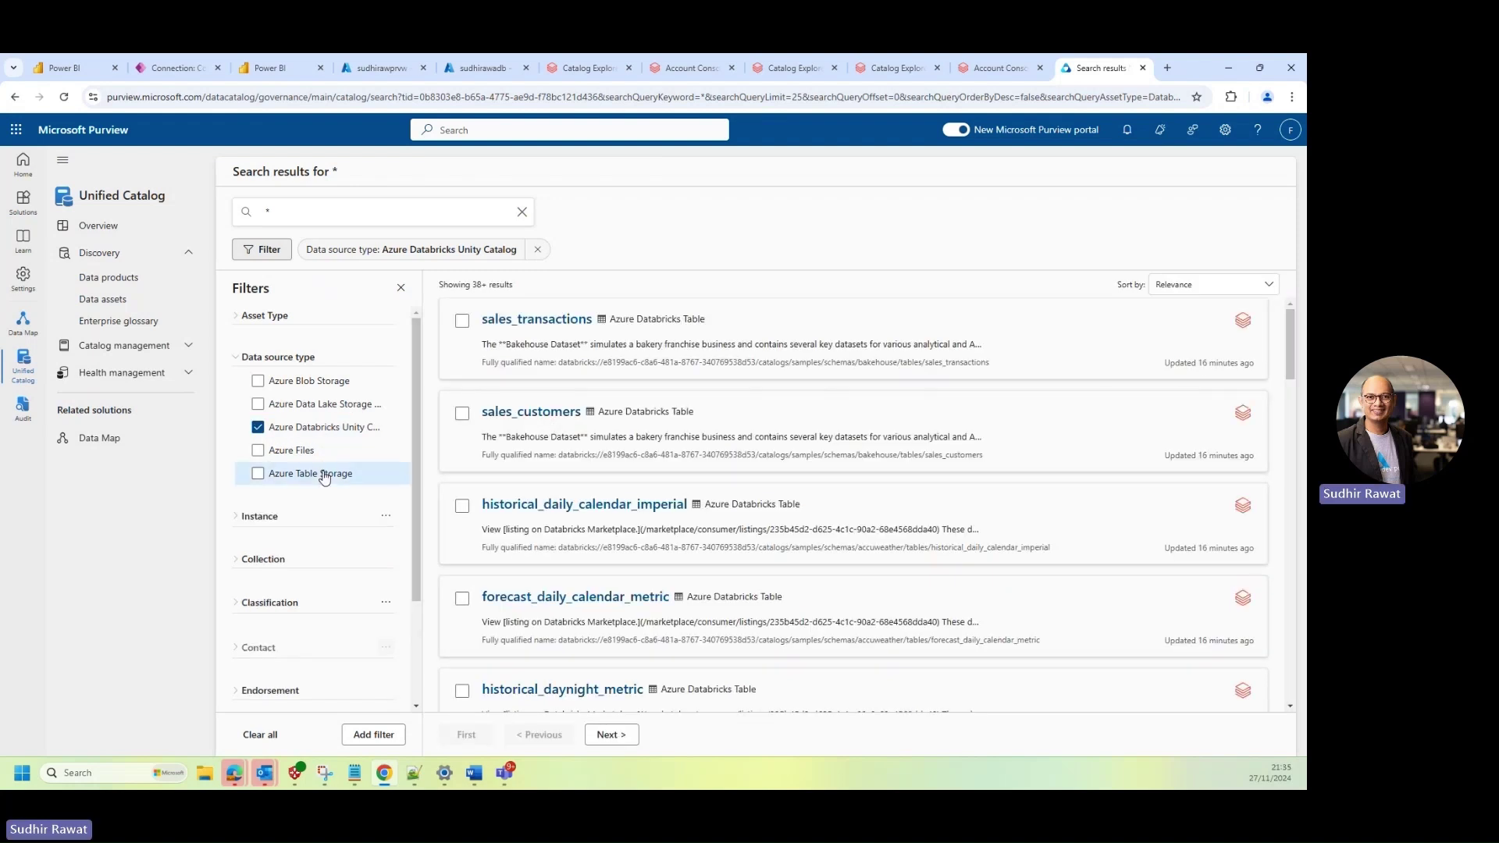
pyautogui.scroll(-4, 642, 377)
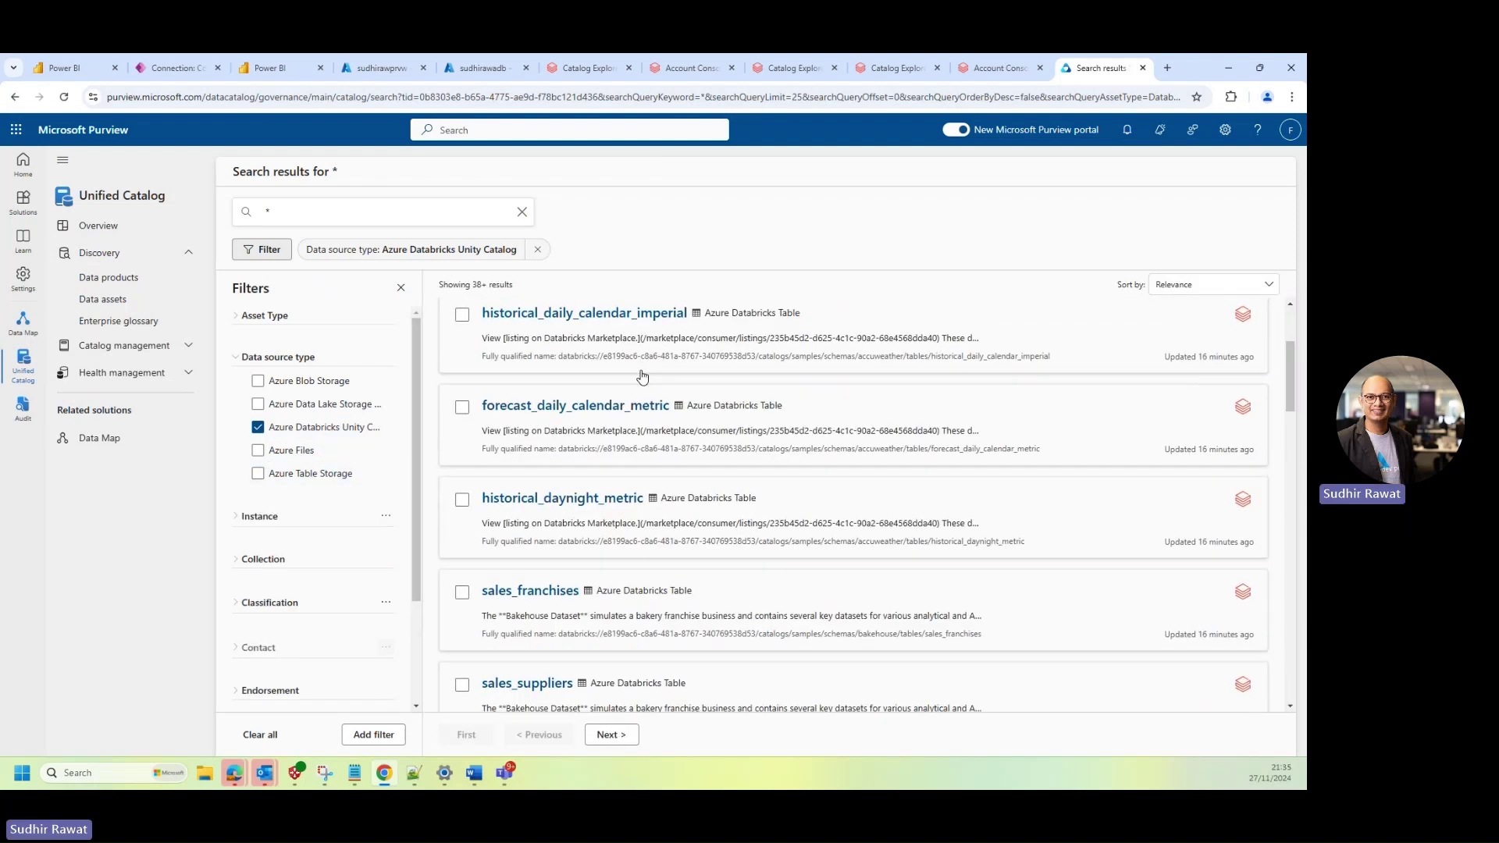
pyautogui.scroll(-3, 642, 377)
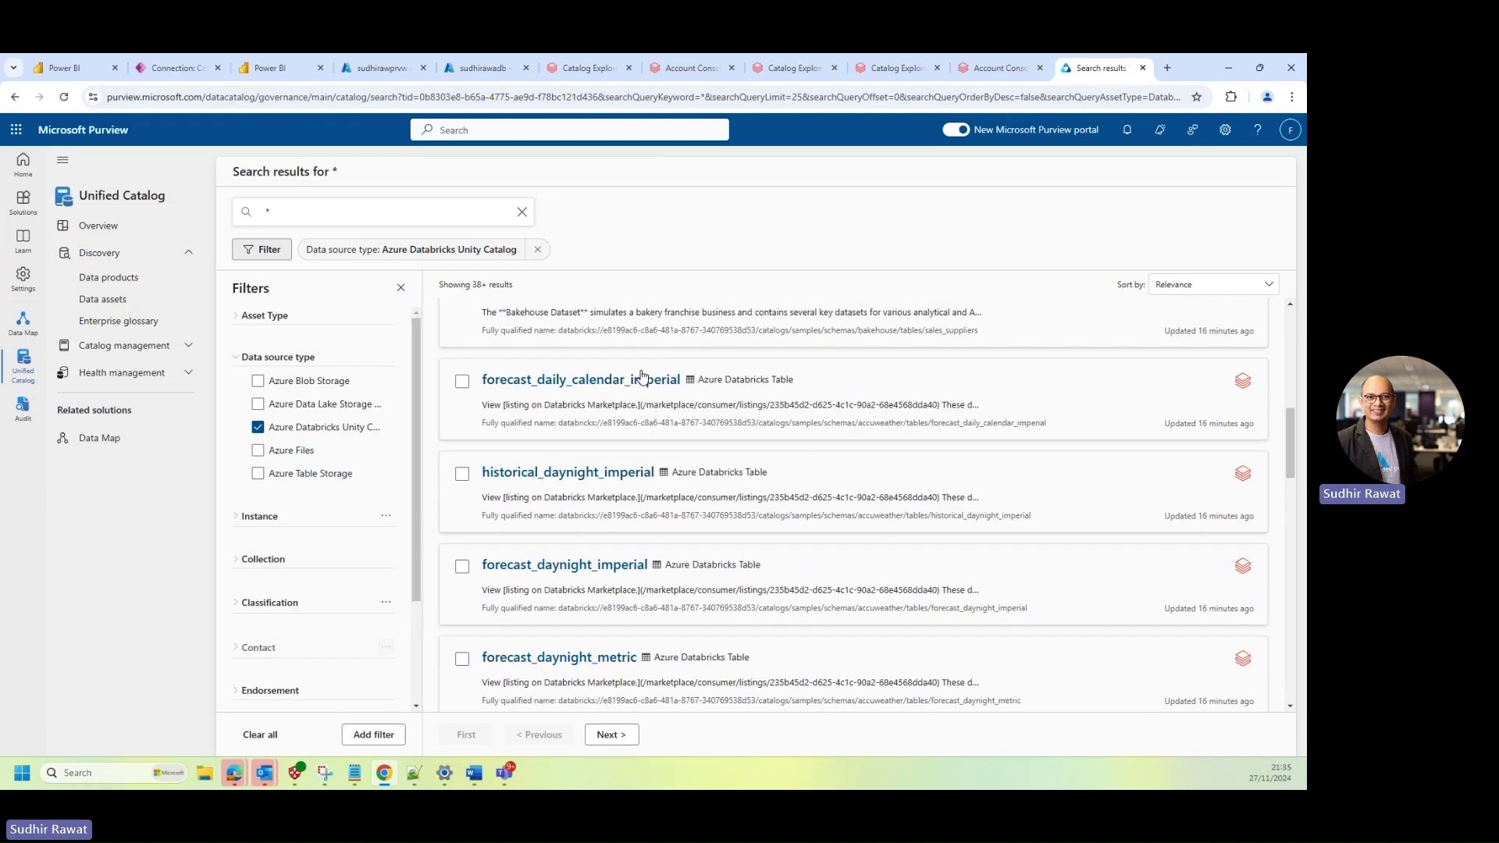